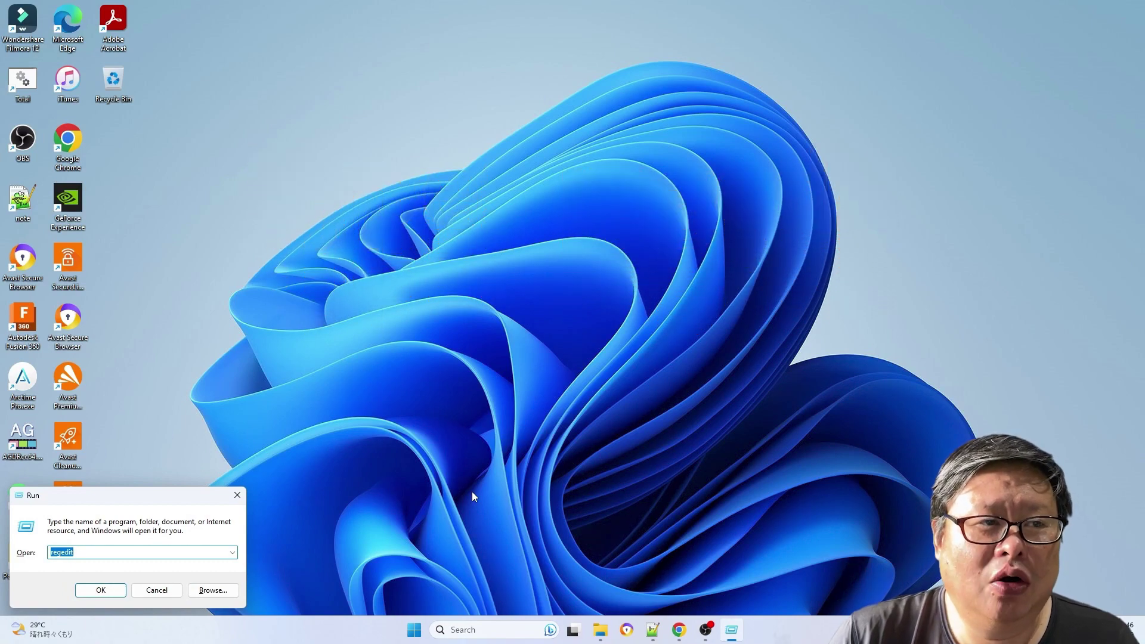
# Step: Launch Registry Editor, find BackupProductKeyDefault and open it to read the stored product key
pyautogui.press('Return')
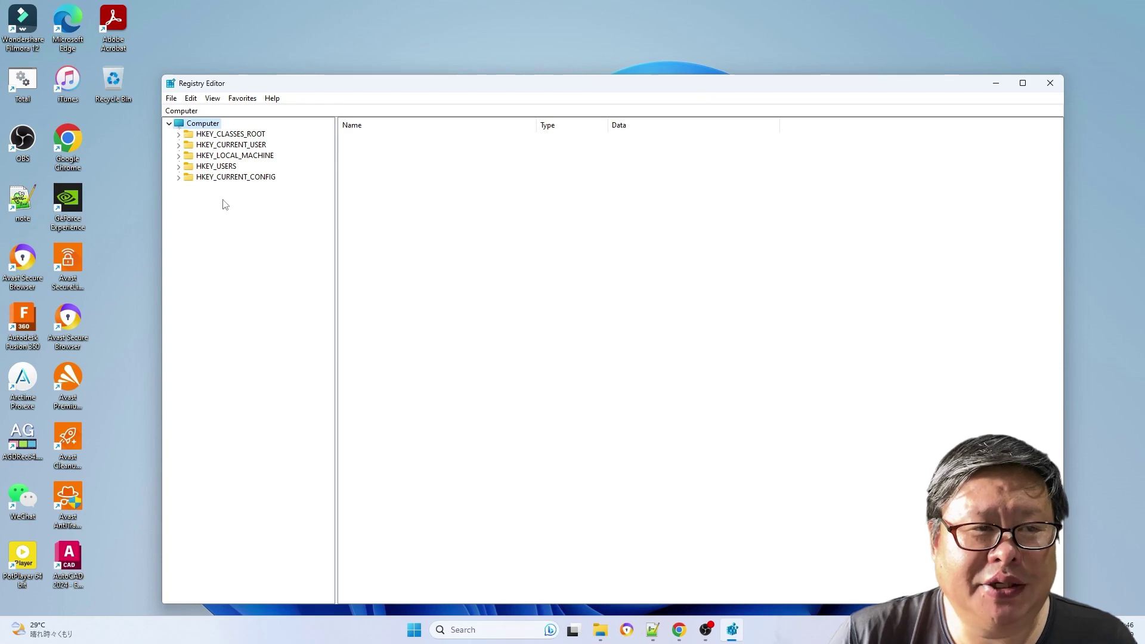
pyautogui.click(190, 98)
pyautogui.click(274, 199)
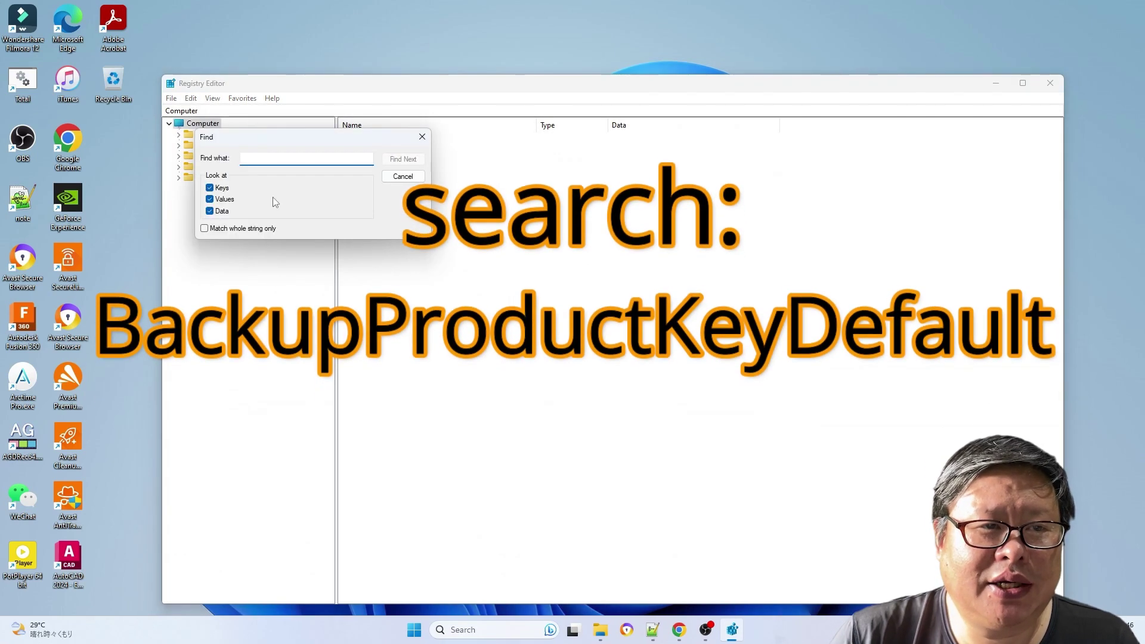
pyautogui.write('BackupProductKeyDefault')
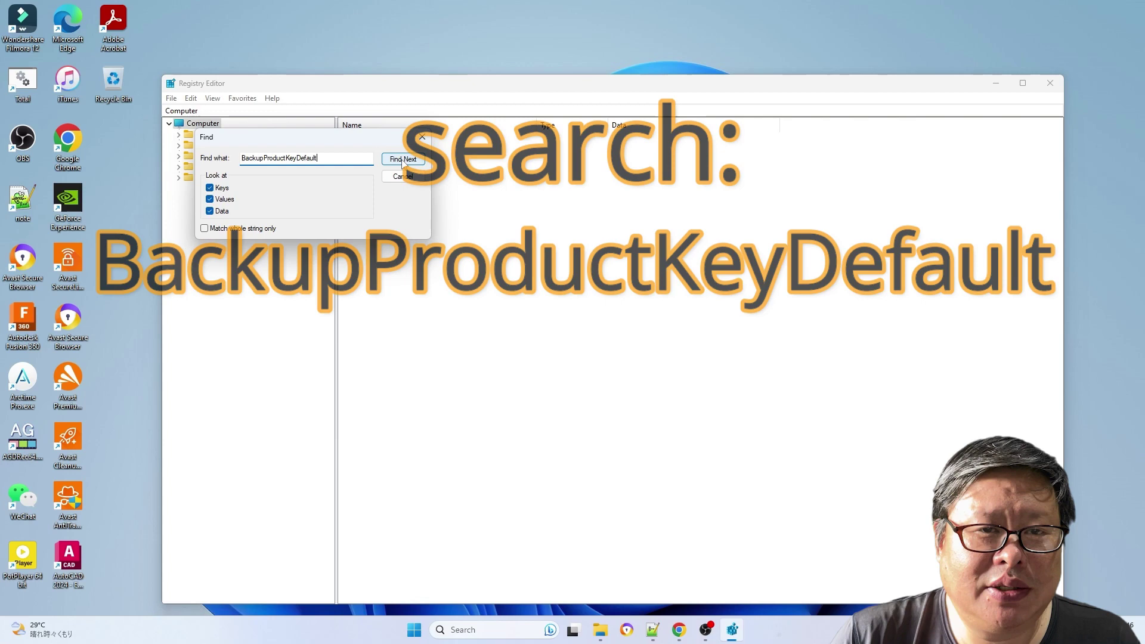
pyautogui.click(405, 164)
pyautogui.press('Return')
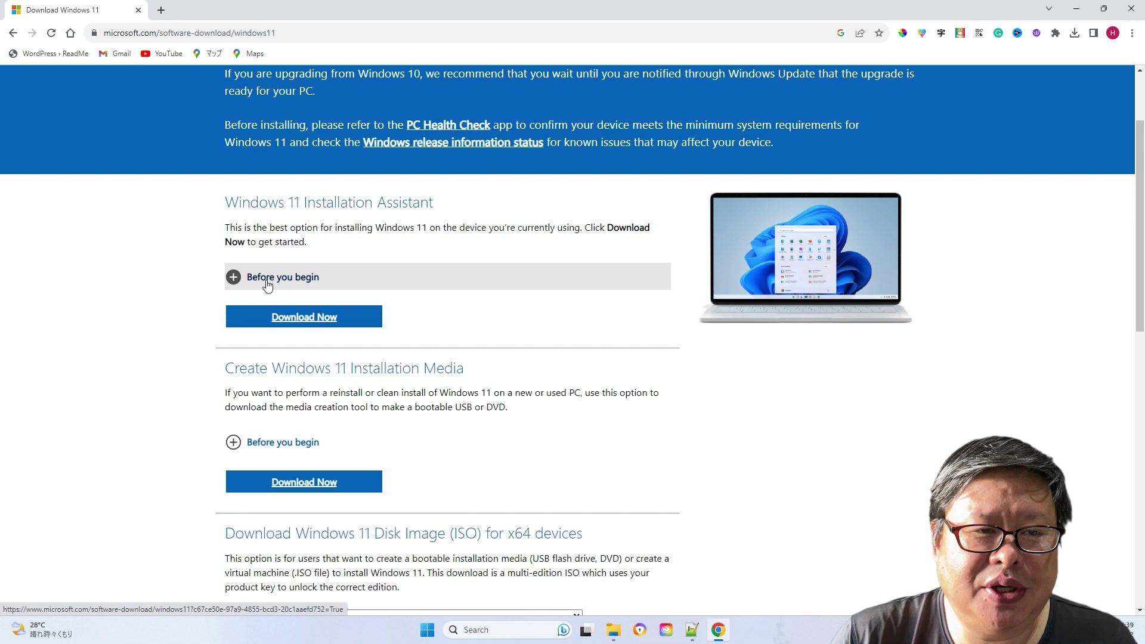
# Step: Expand the Installation Assistant and installation media requirement sections on the Windows 11 page
pyautogui.click(266, 284)
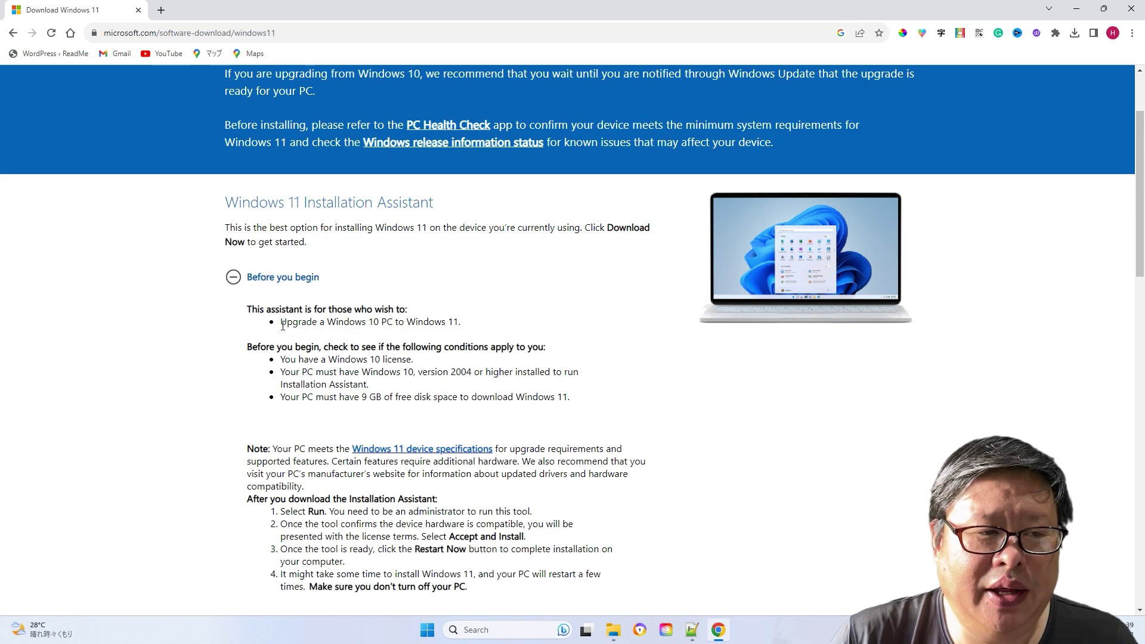
pyautogui.moveTo(248, 310); pyautogui.dragTo(291, 337)
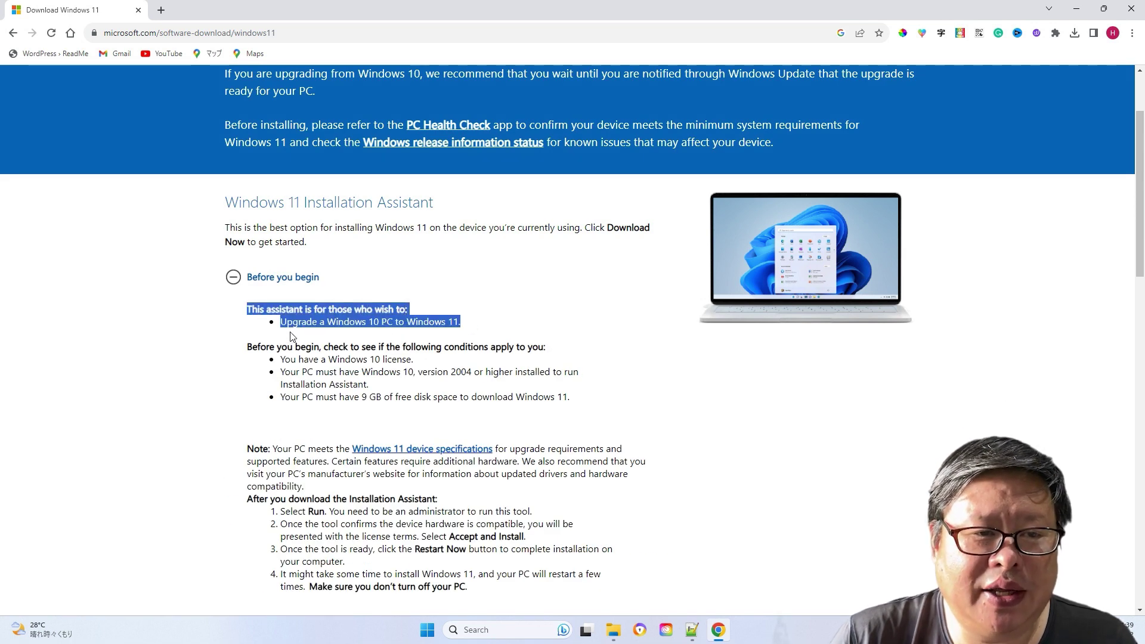
pyautogui.scroll(-1, 570, 358)
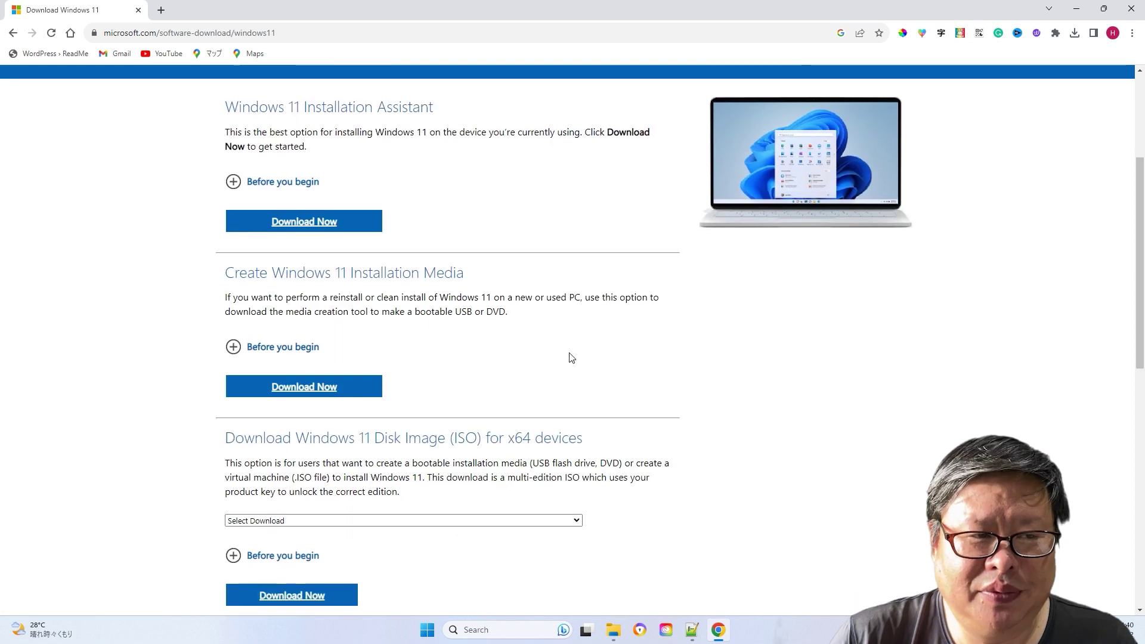
pyautogui.scroll(-2, 570, 358)
pyautogui.click(285, 206)
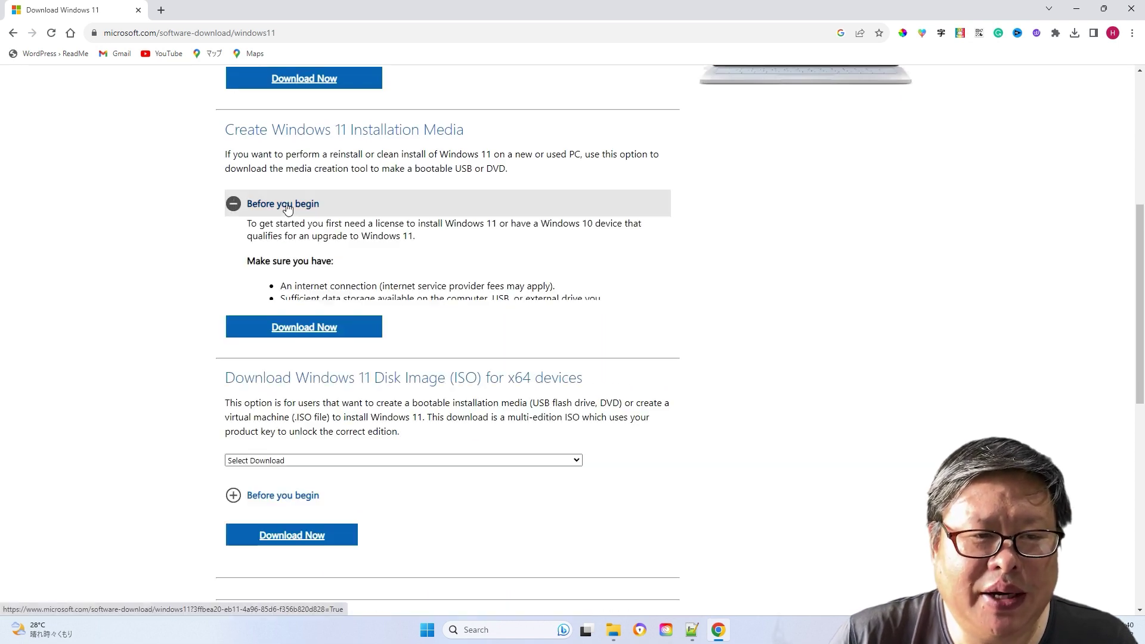
pyautogui.scroll(-1, 576, 319)
# Step: Select the Windows 11 multi-edition x64 ISO and download the media creation tool
pyautogui.click(576, 319)
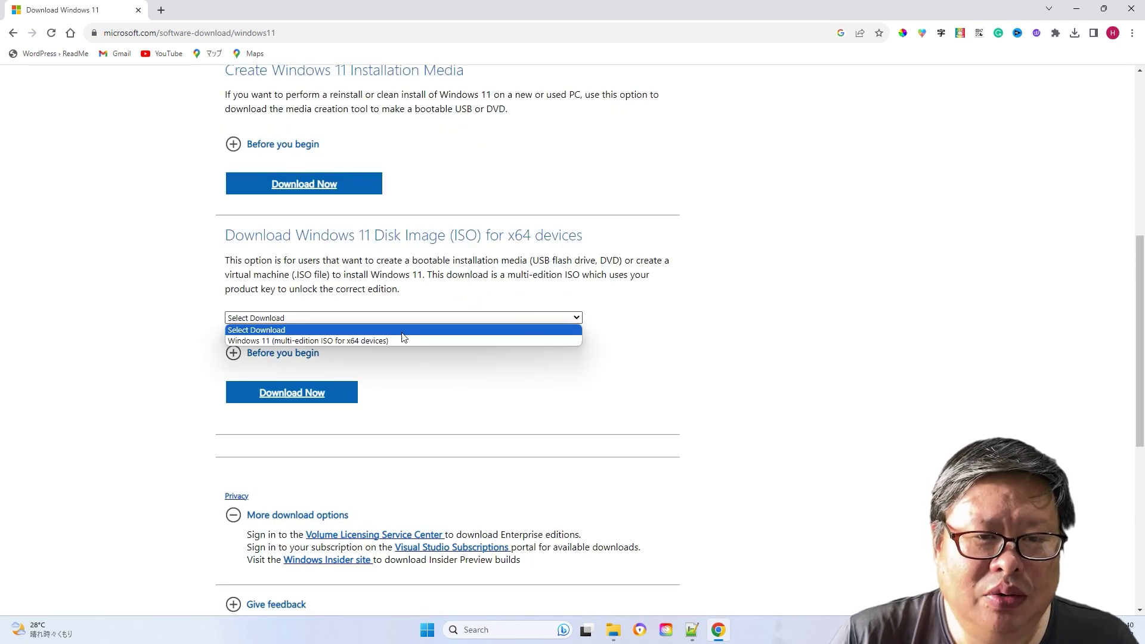
pyautogui.click(377, 340)
pyautogui.scroll(-1, 486, 383)
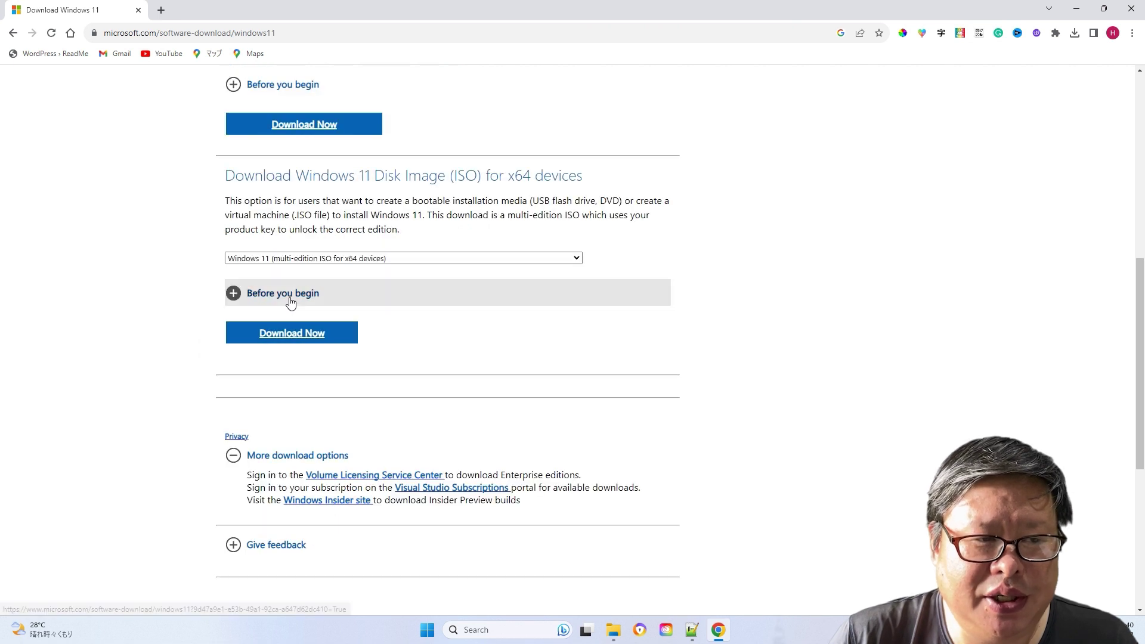
pyautogui.click(231, 295)
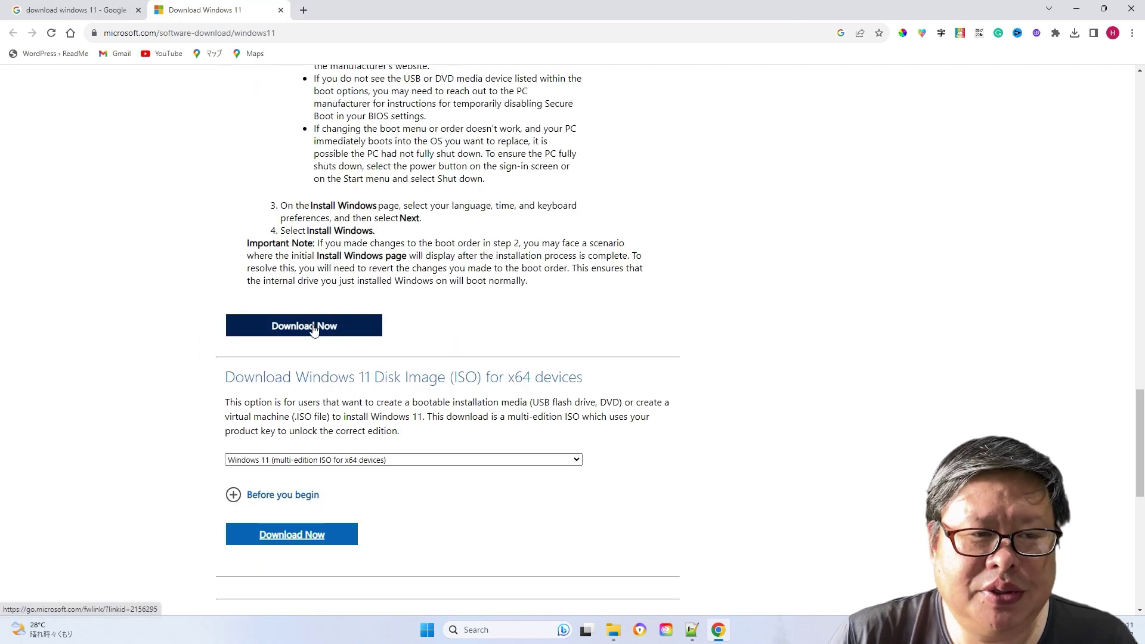
pyautogui.click(314, 327)
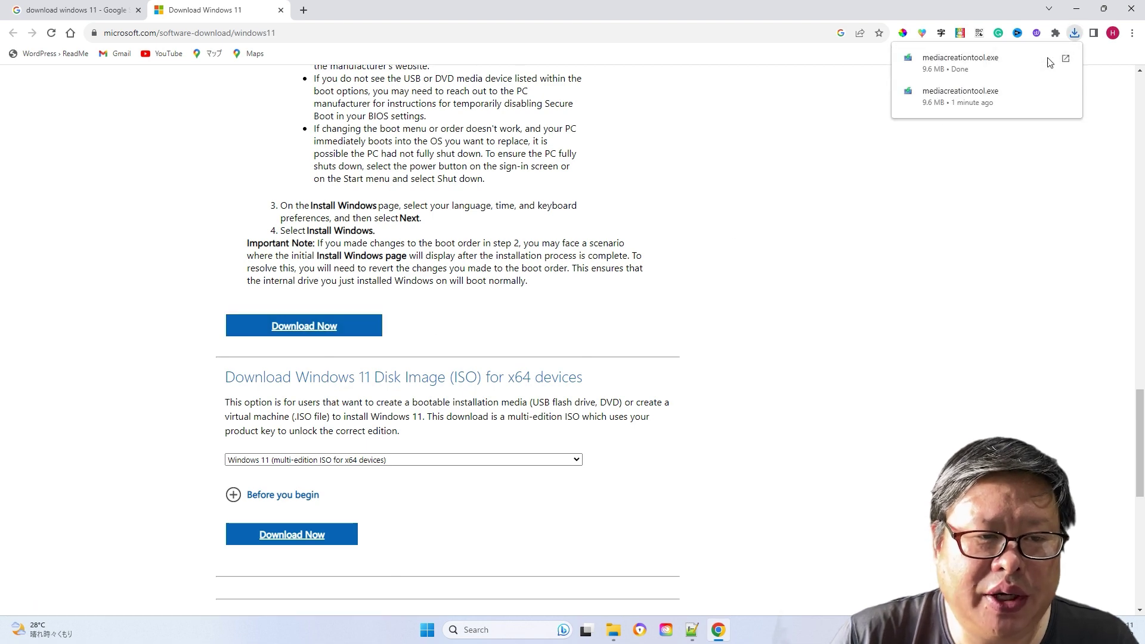
# Step: Run mediacreationtool.exe, accept the license, keep English Windows 11, and choose ISO file output
pyautogui.click(1048, 57)
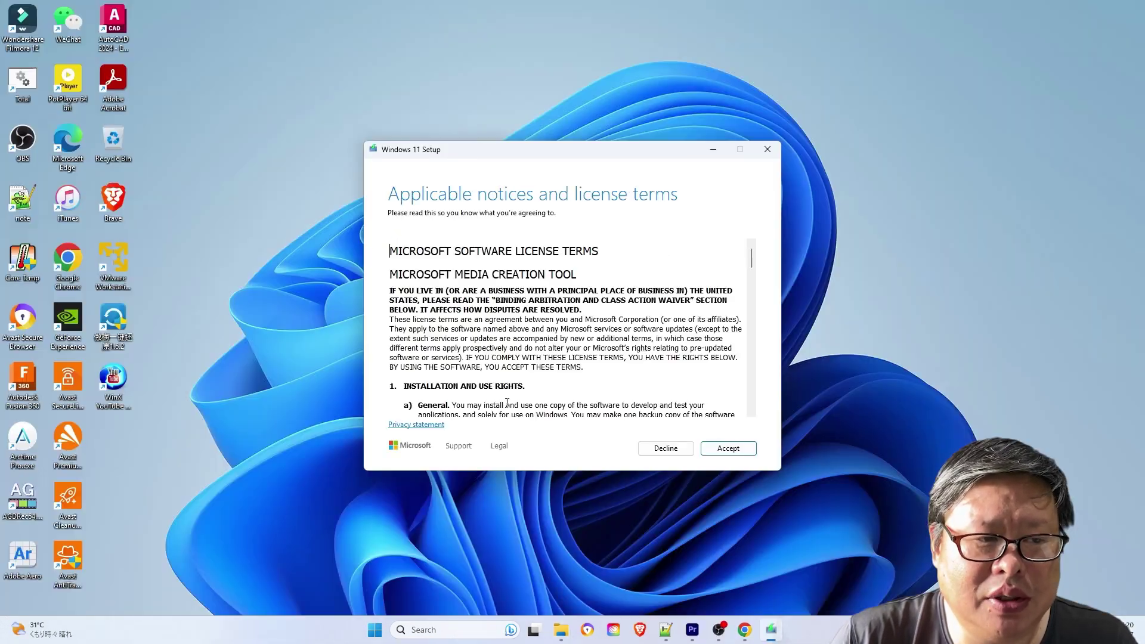
pyautogui.click(728, 449)
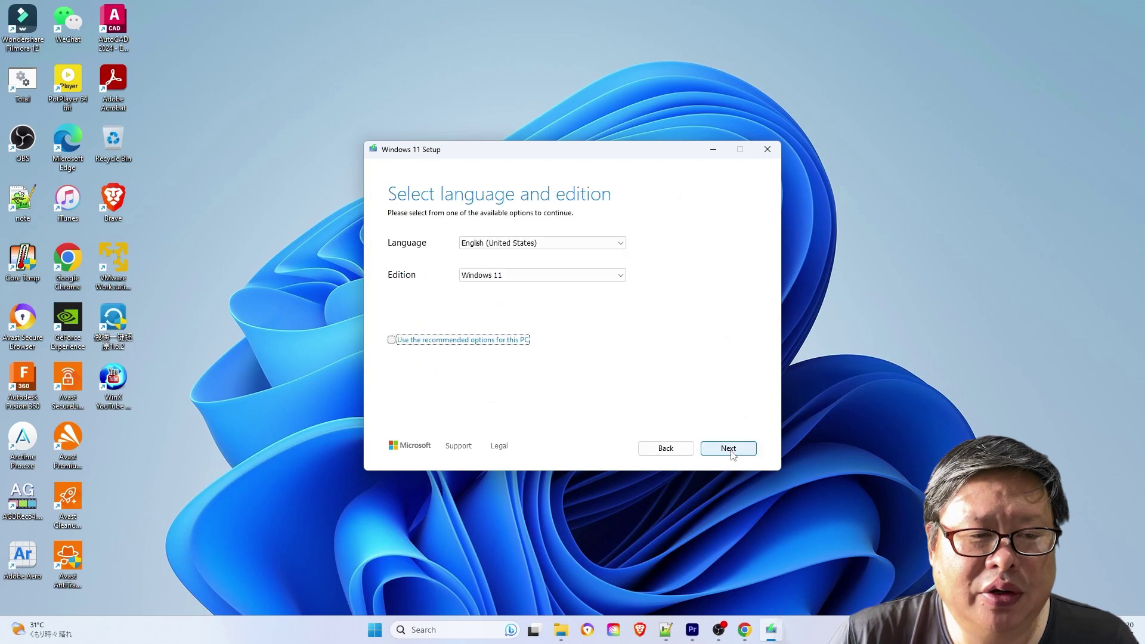
pyautogui.click(730, 450)
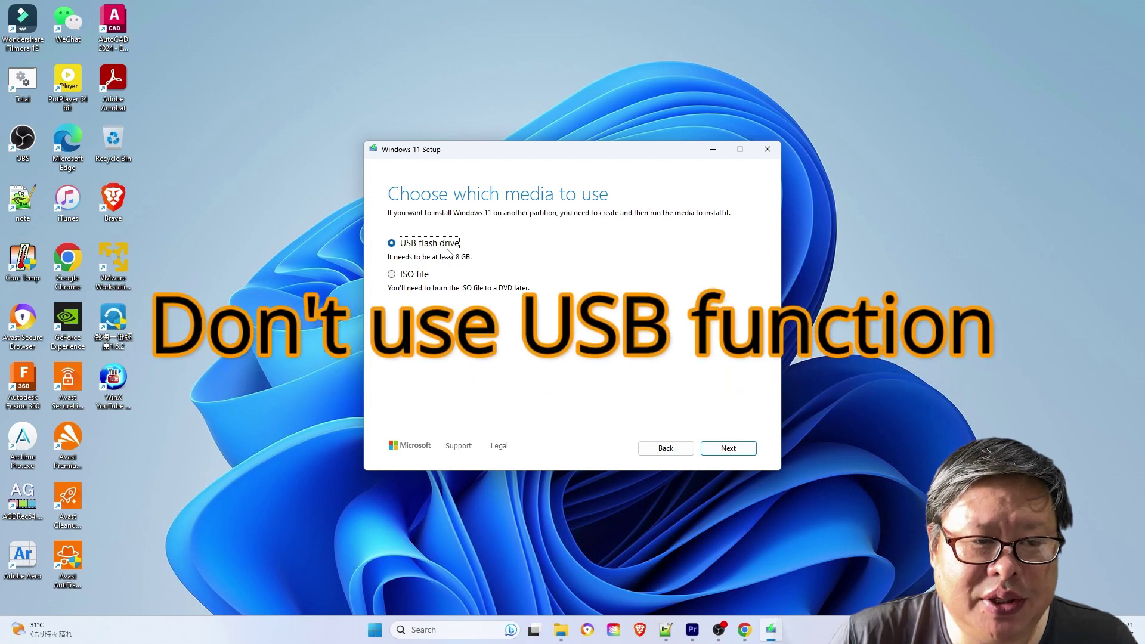
pyautogui.click(393, 274)
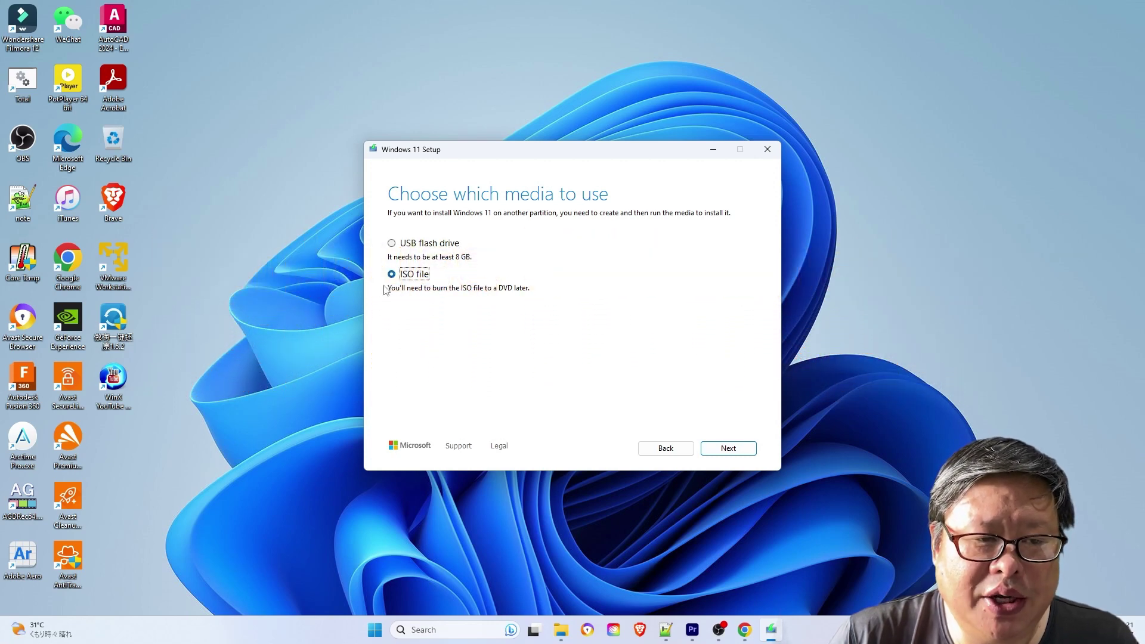
pyautogui.click(729, 449)
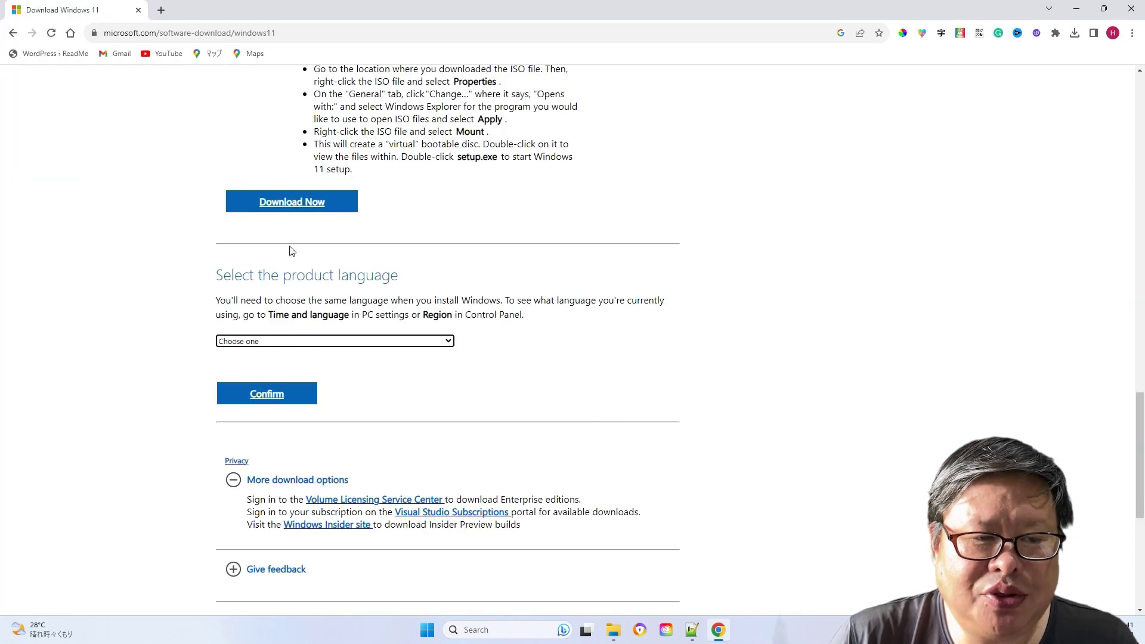
# Step: Choose English as the product language and confirm it to get the Windows 11 download
pyautogui.click(449, 343)
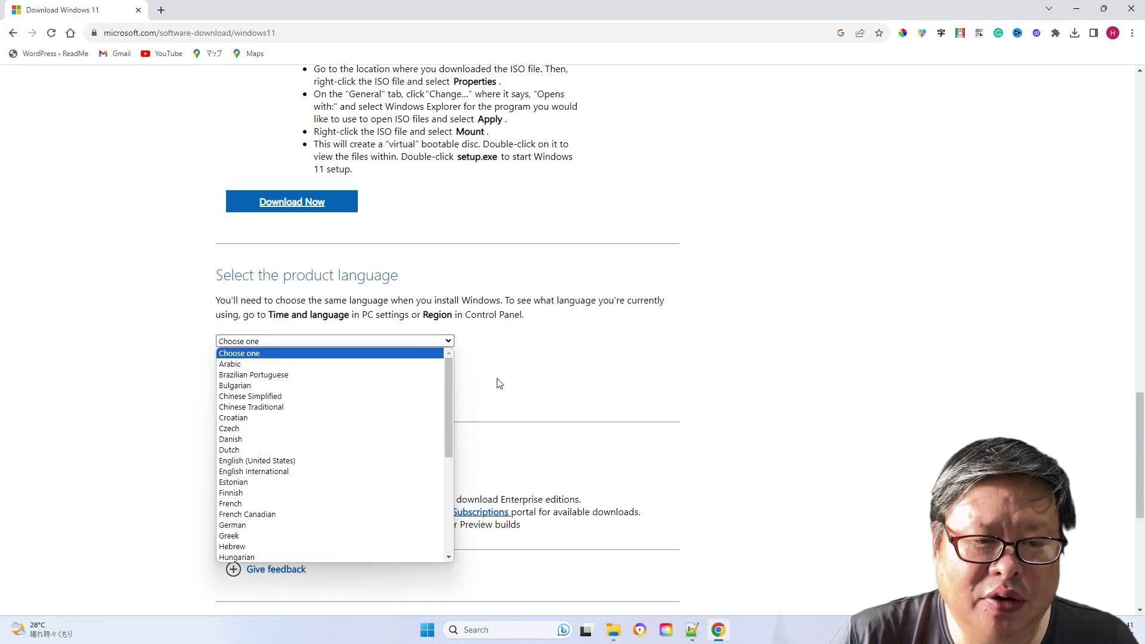
pyautogui.scroll(-1, 496, 383)
pyautogui.click(421, 282)
pyautogui.scroll(-1, 293, 352)
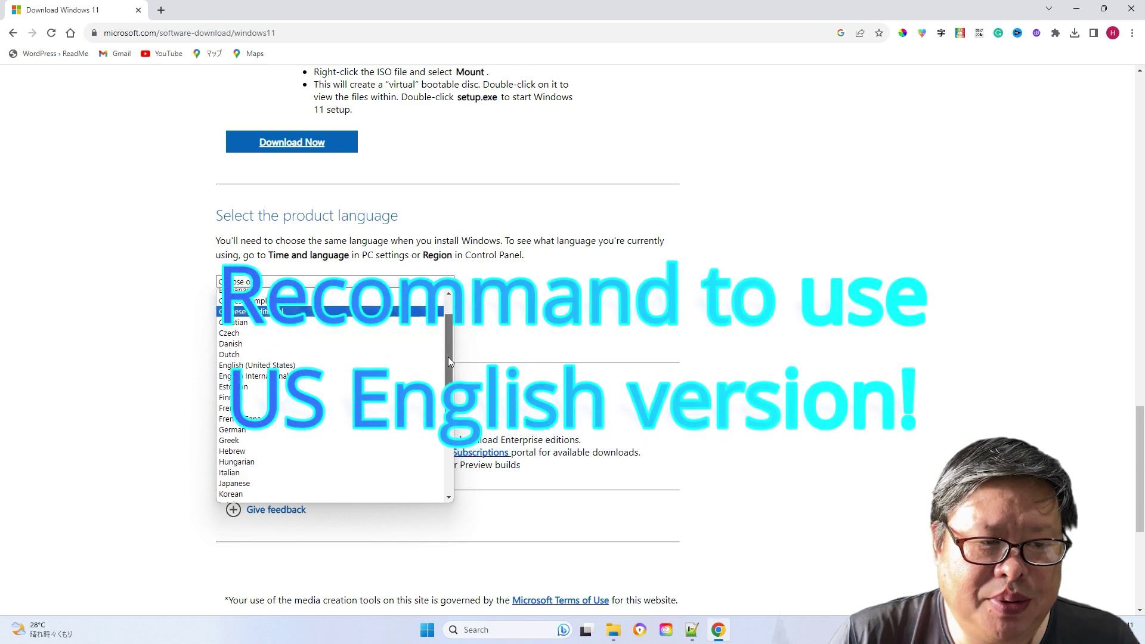
pyautogui.click(327, 380)
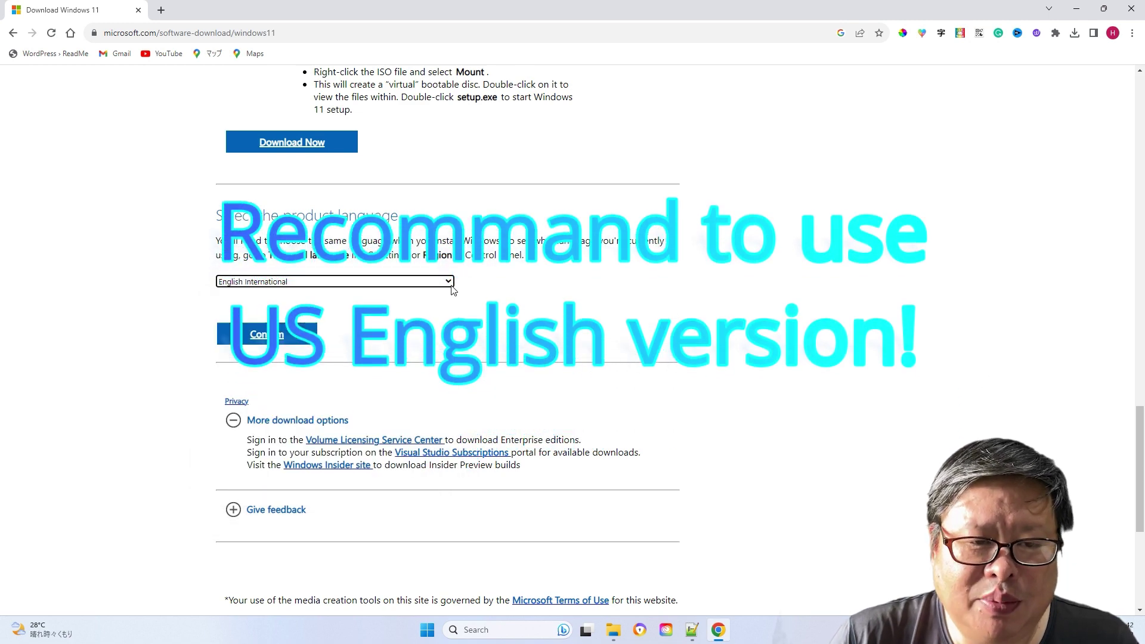
pyautogui.click(336, 281)
pyautogui.click(295, 401)
pyautogui.click(266, 334)
pyautogui.scroll(-2, 463, 355)
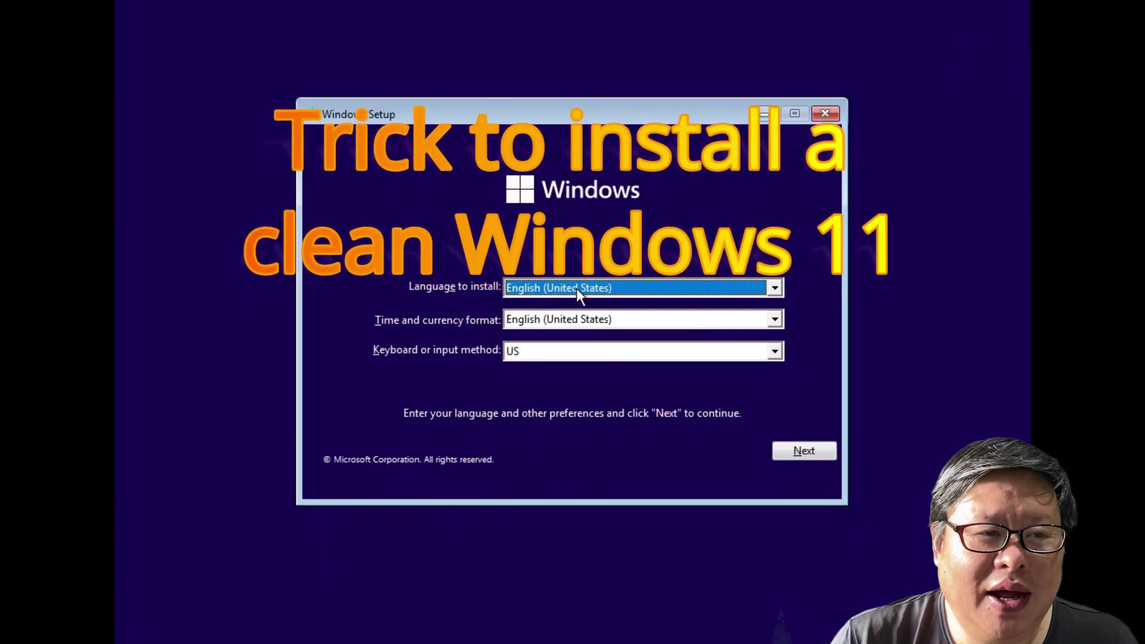
# Step: Set Setup to English (United States), English (Europe) time format and United Kingdom keyboard
pyautogui.click(716, 287)
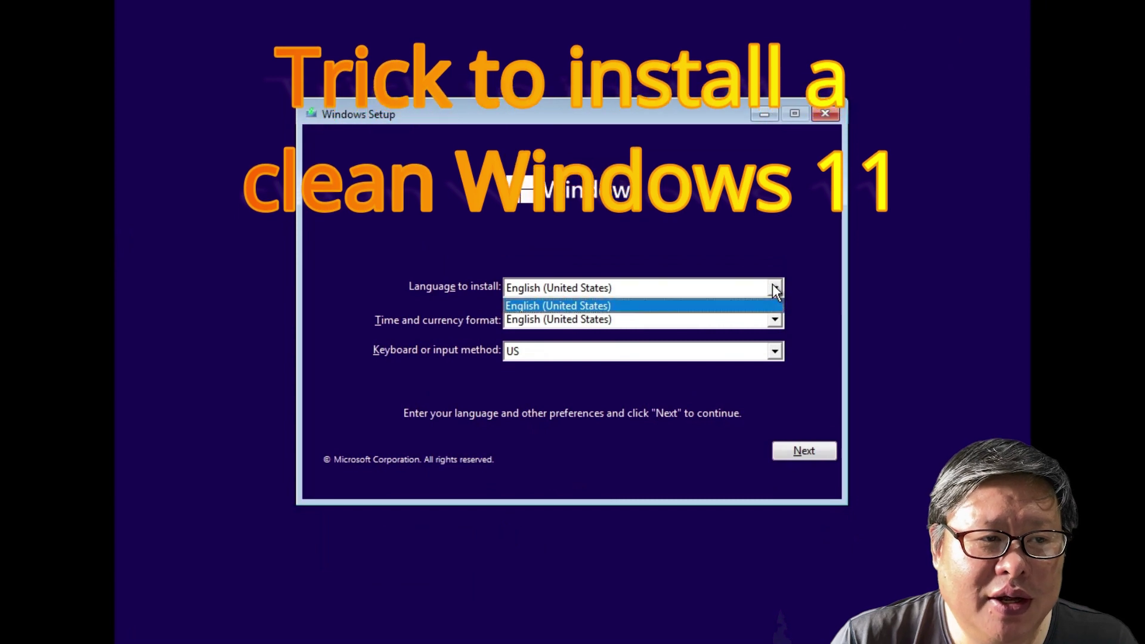
pyautogui.click(686, 285)
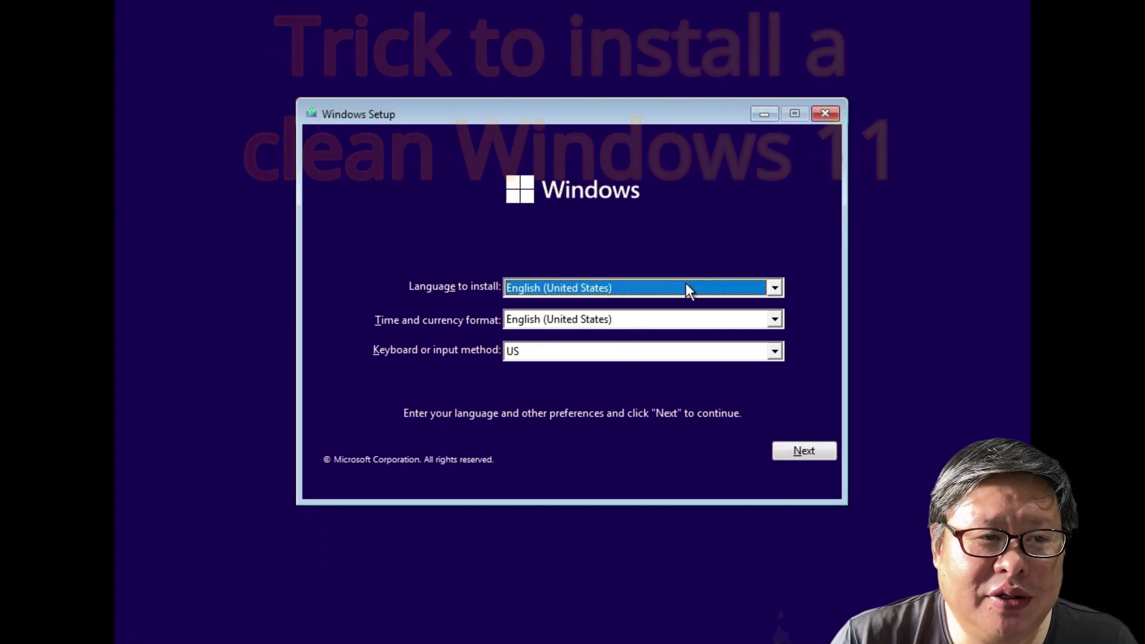
pyautogui.click(623, 324)
pyautogui.click(522, 325)
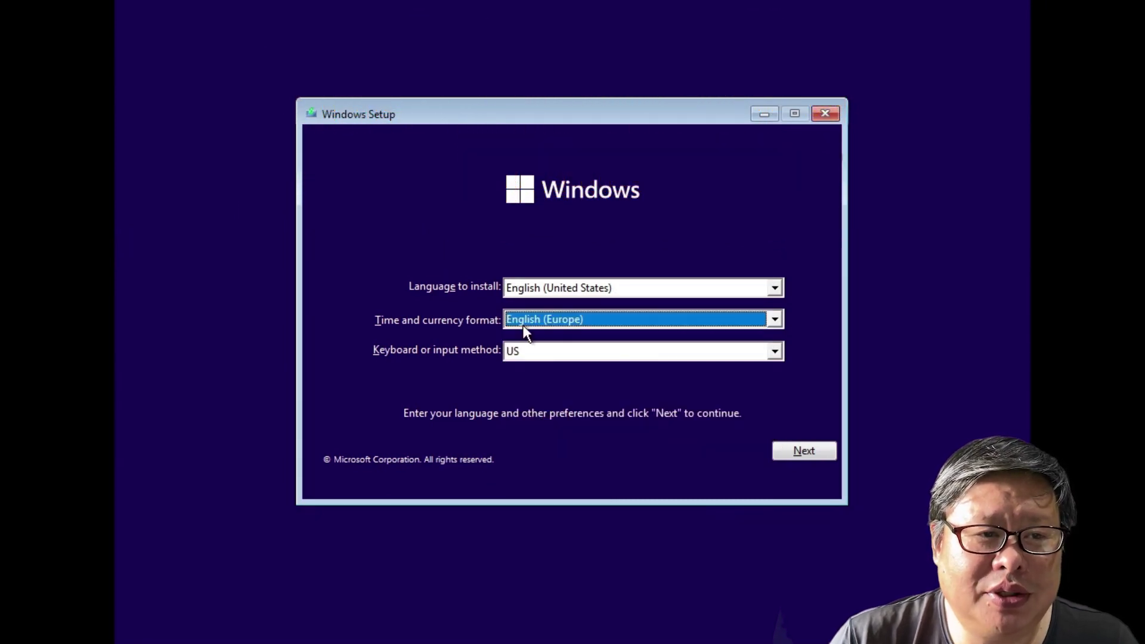
pyautogui.press('Tab')
pyautogui.press('u')
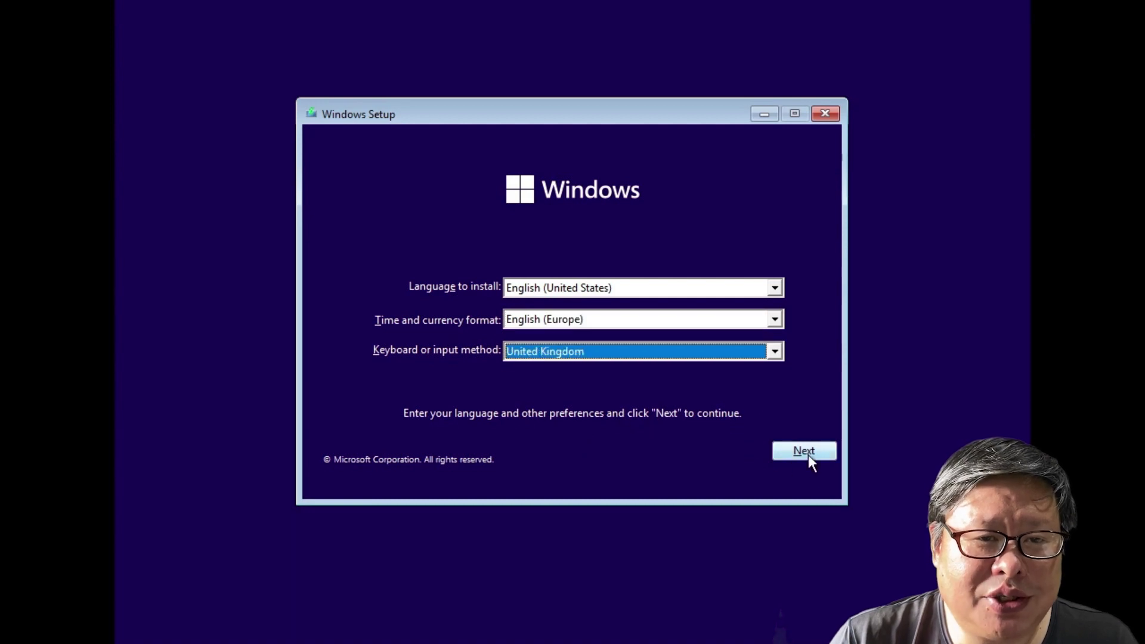
pyautogui.click(808, 455)
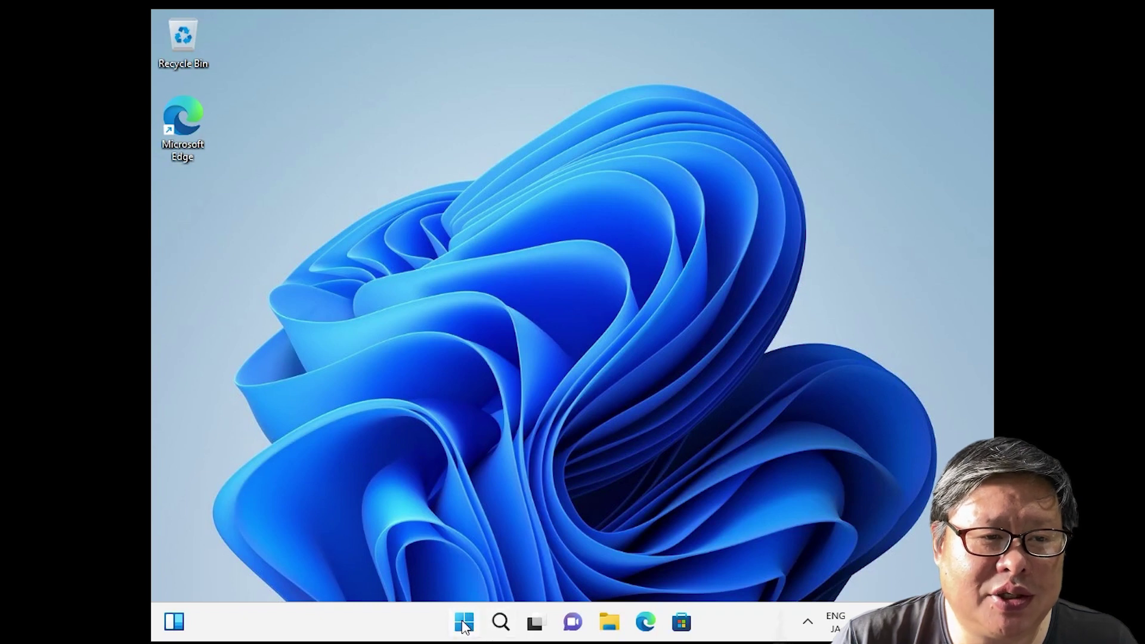
pyautogui.click(463, 625)
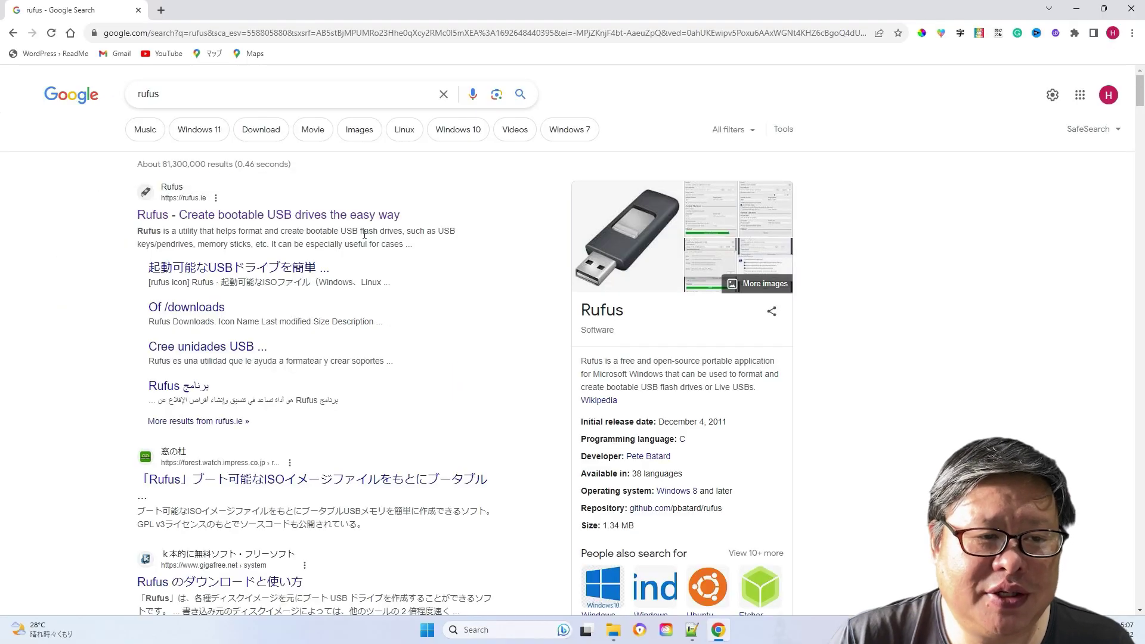
# Step: Go to the official rufus.ie site from the Rufus search results
pyautogui.click(374, 217)
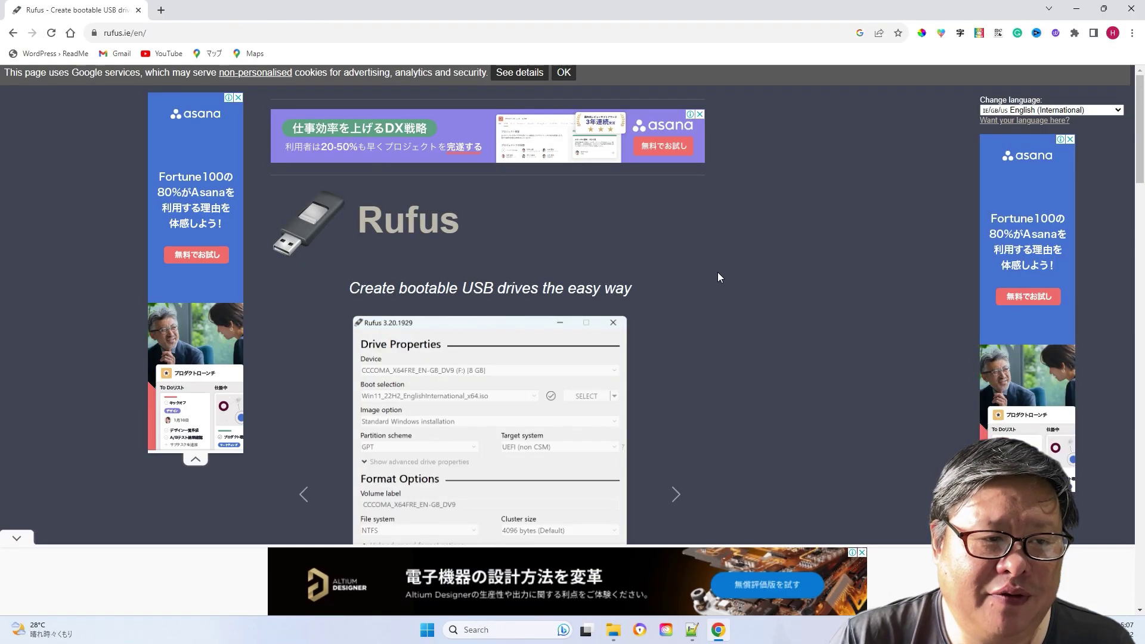
pyautogui.scroll(-3, 681, 305)
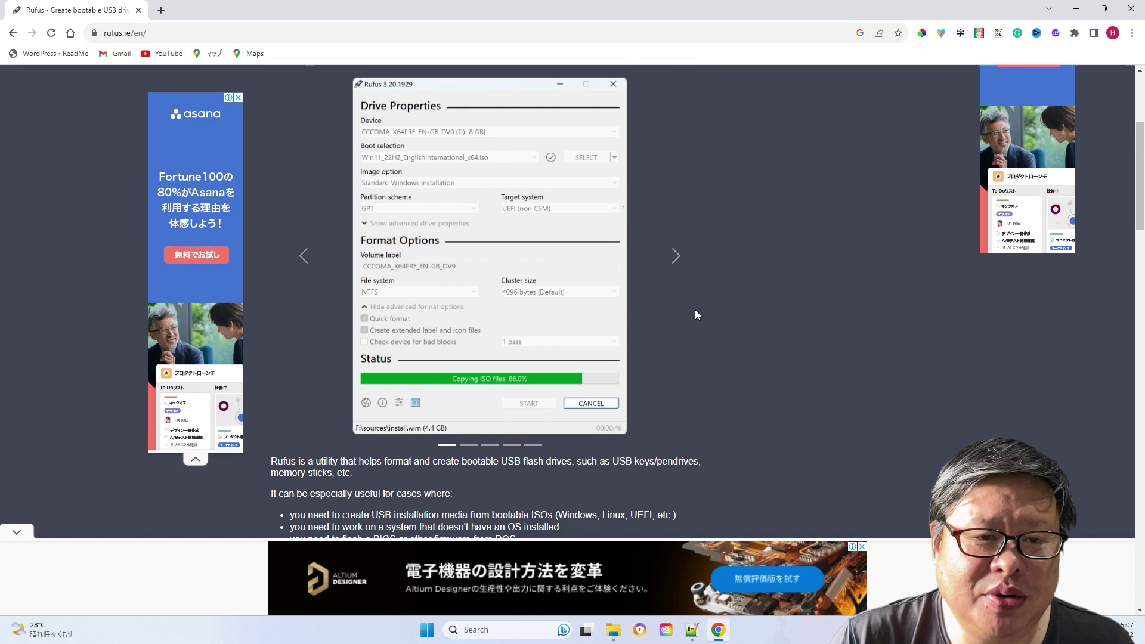
pyautogui.scroll(-2, 695, 309)
pyautogui.scroll(-2, 605, 303)
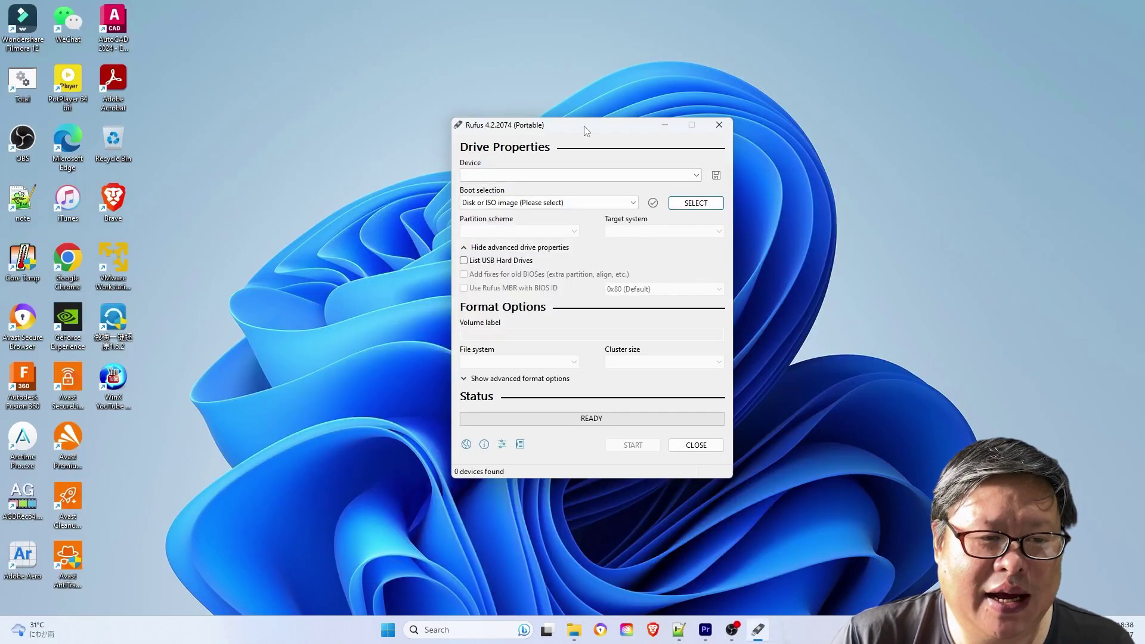
# Step: Select the 32 GB USB drive and load Win11_22H2_English_x64v1.iso as the boot image
pyautogui.click(695, 176)
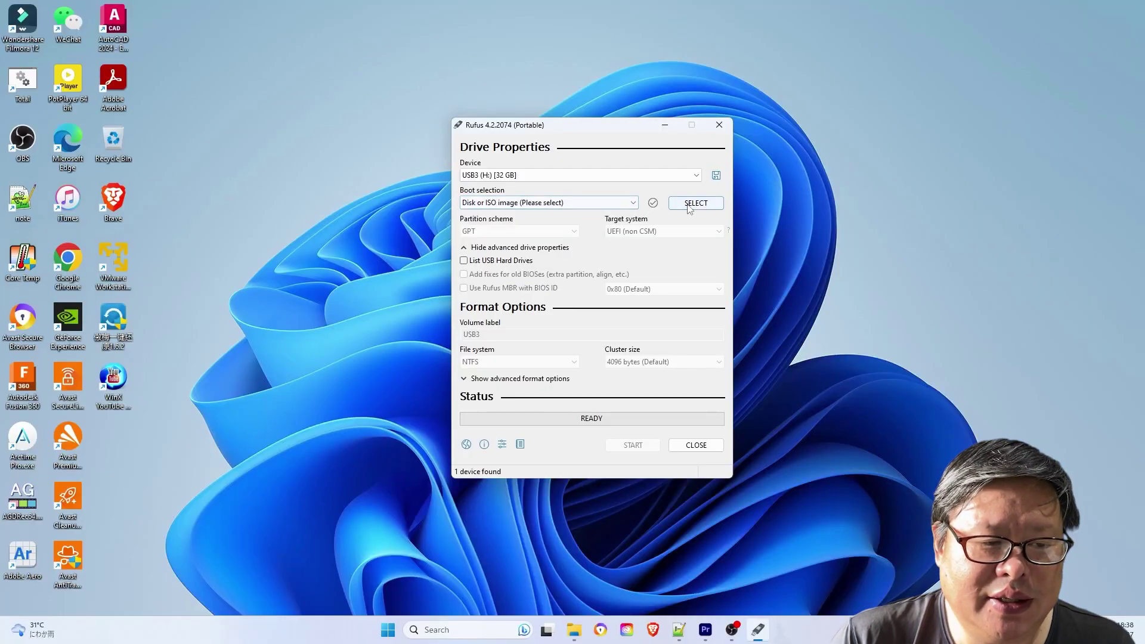
pyautogui.click(698, 202)
pyautogui.click(604, 269)
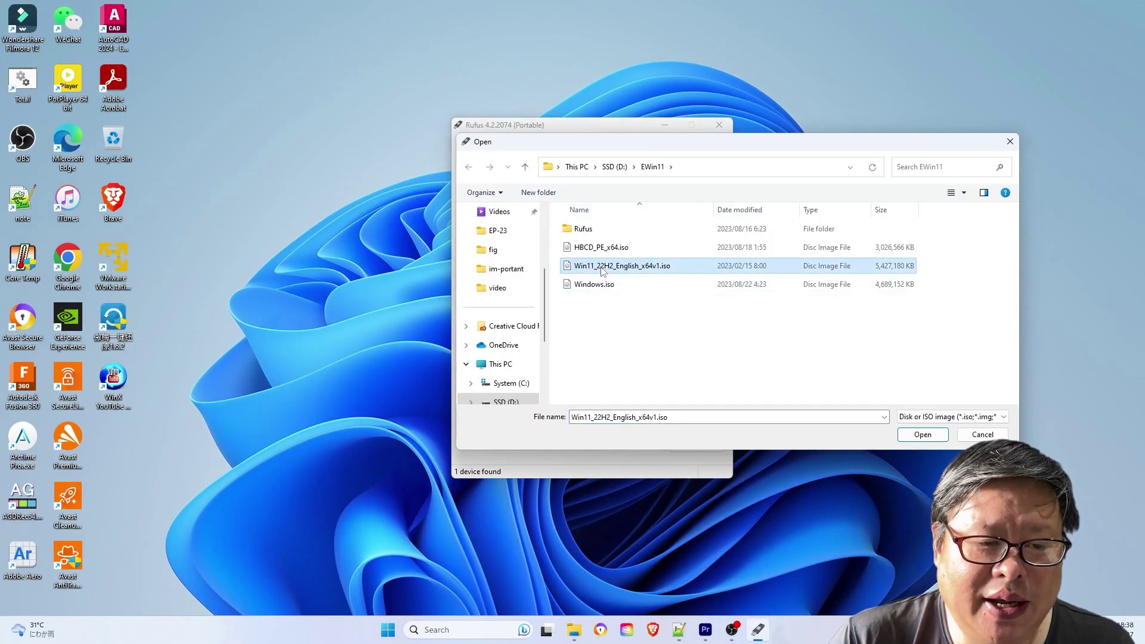
pyautogui.click(925, 438)
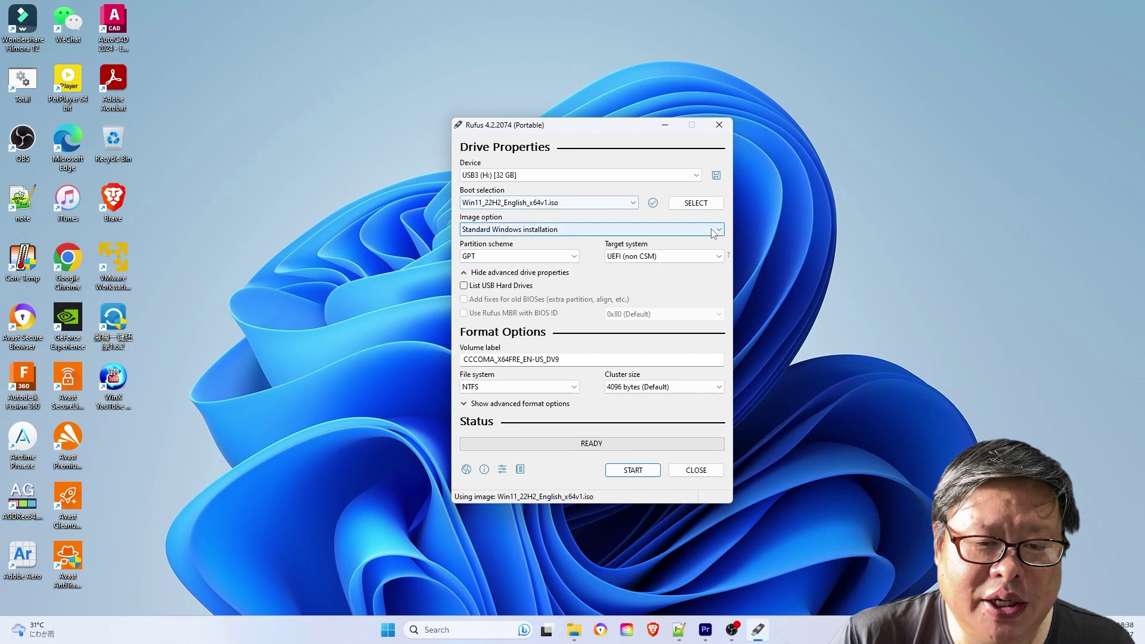
# Step: Keep GPT, label the volume 'Windows 11', and write the installer with customizations accepted
pyautogui.click(653, 230)
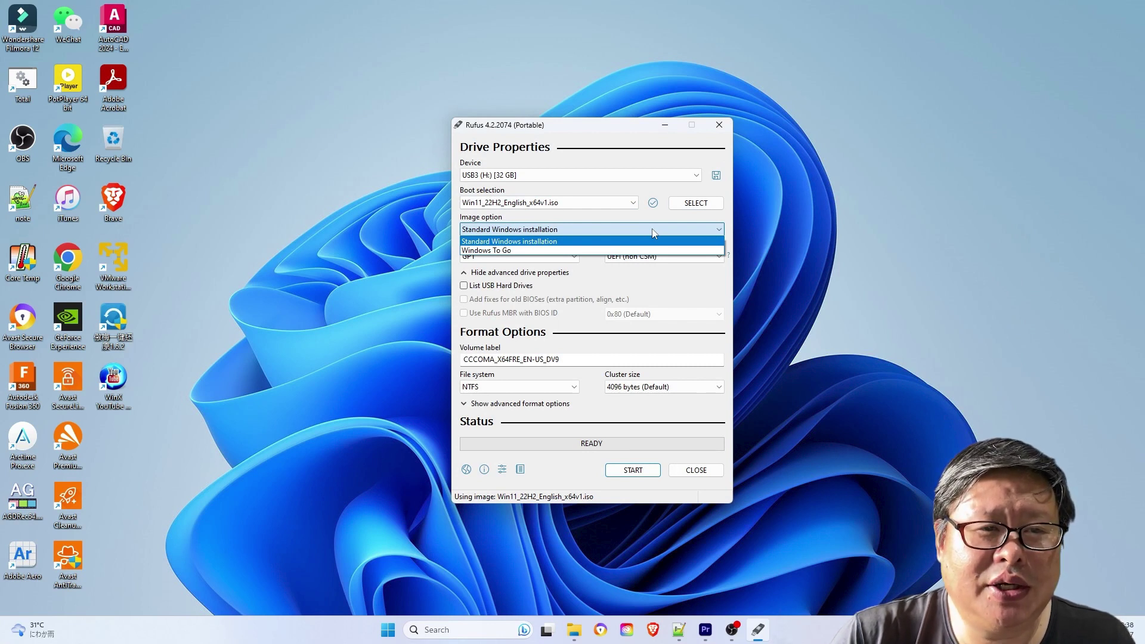
pyautogui.click(651, 234)
pyautogui.click(574, 257)
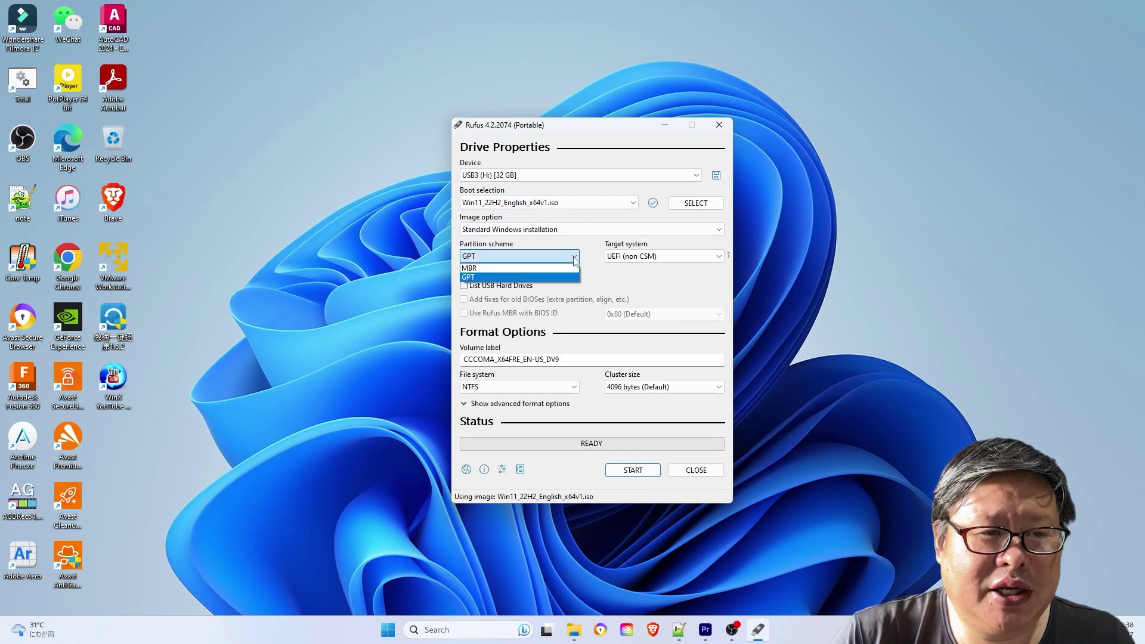
pyautogui.click(575, 258)
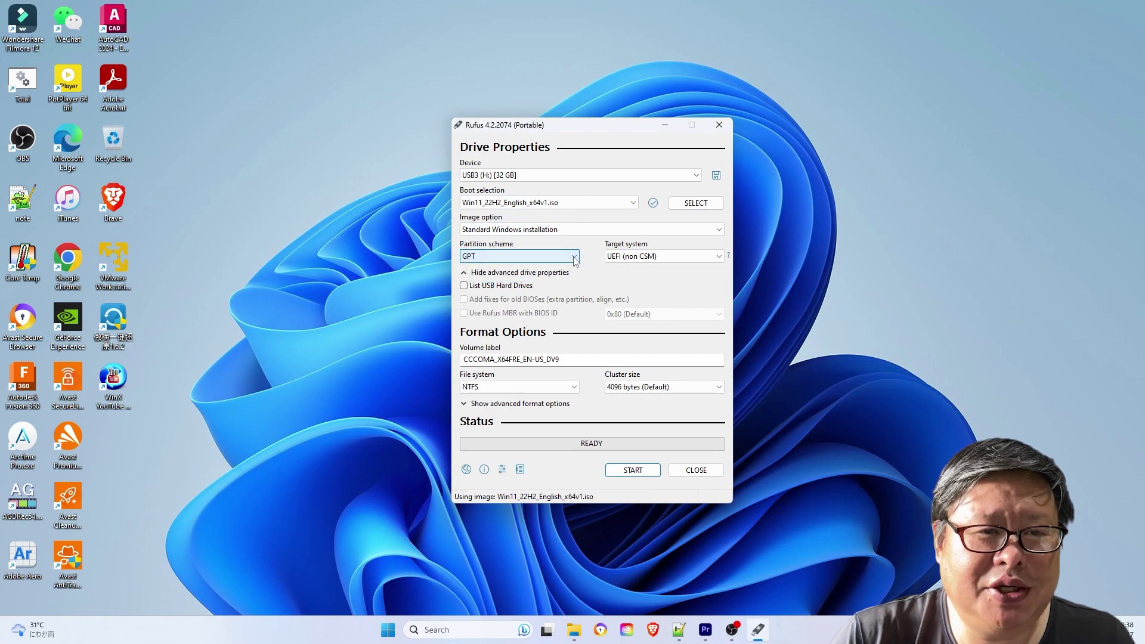
pyautogui.doubleClick(572, 360)
pyautogui.write('Win')
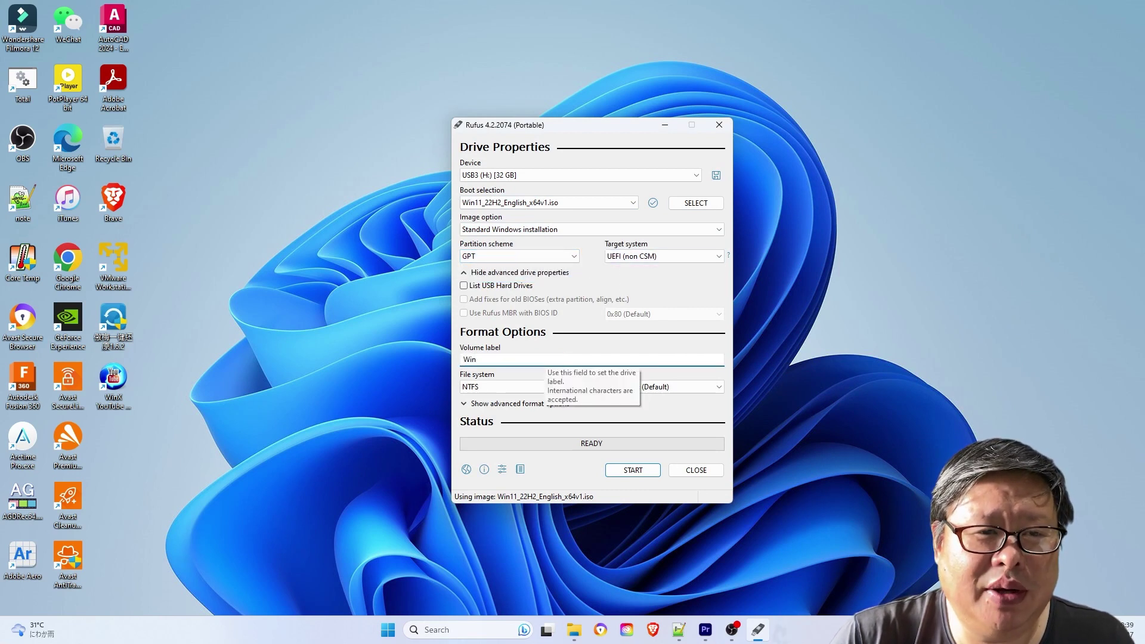
pyautogui.write('dows 11')
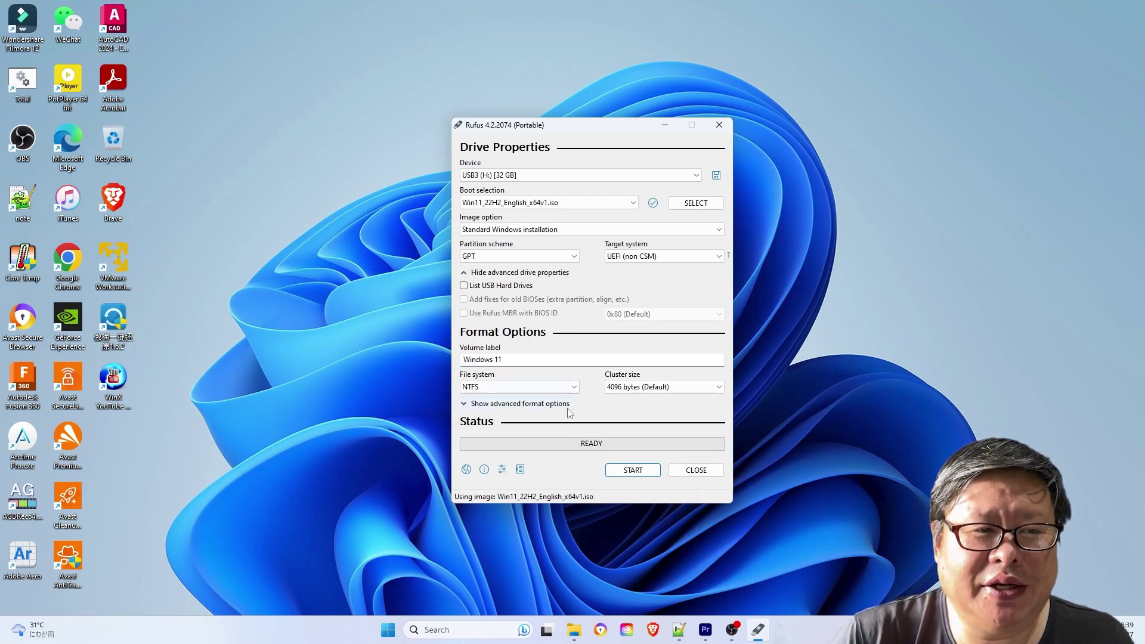
pyautogui.click(633, 470)
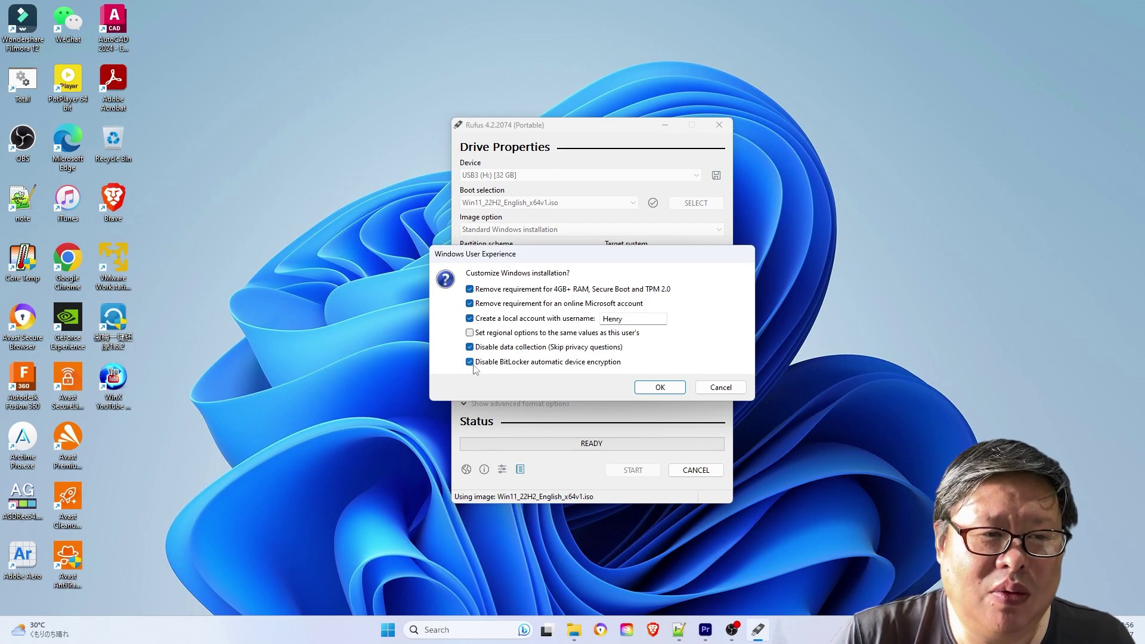
pyautogui.click(667, 390)
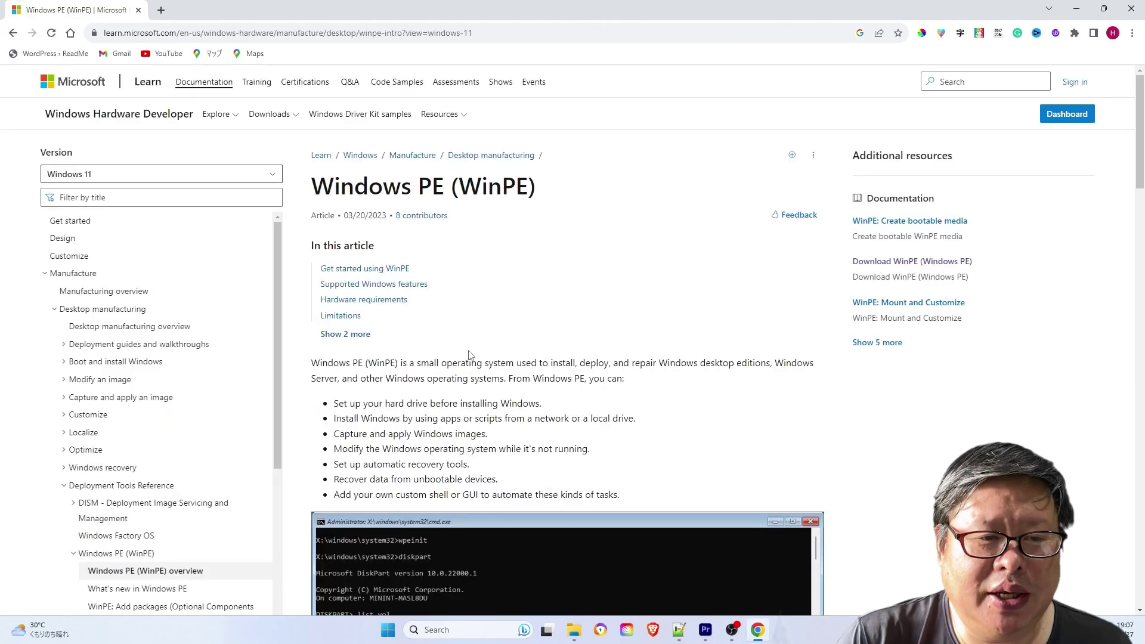
# Step: Highlight and then clear the WinPE introduction paragraph in the Windows PE article
pyautogui.moveTo(317, 364)
pyautogui.mouseDown()
pyautogui.moveTo(626, 364)
pyautogui.moveTo(636, 378)
pyautogui.mouseUp()
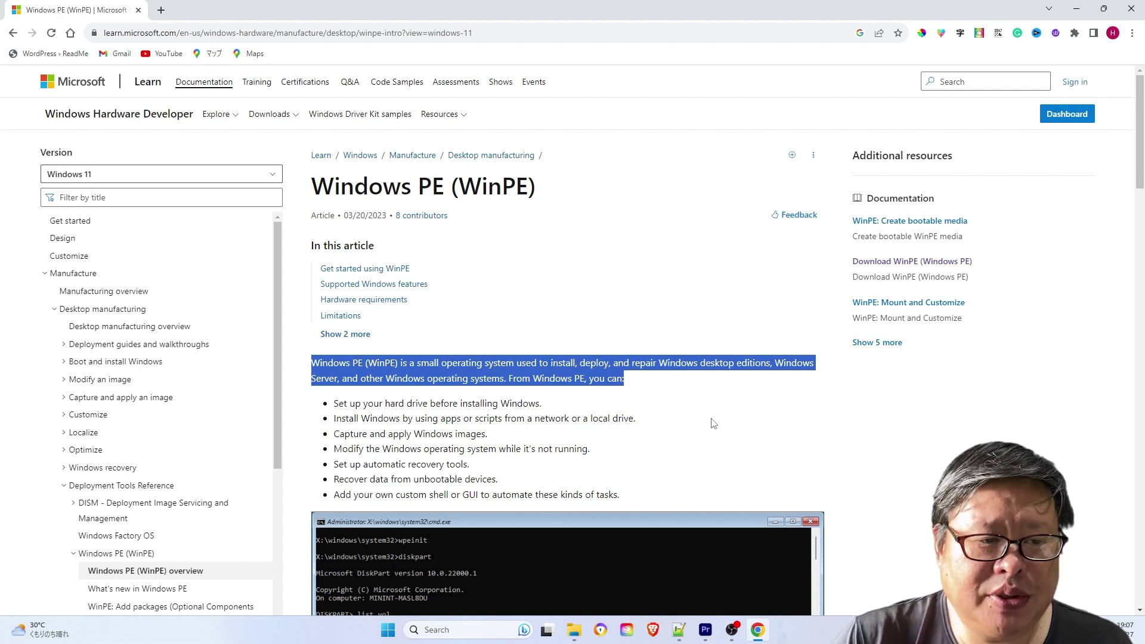
pyautogui.click(713, 424)
pyautogui.scroll(-4, 732, 417)
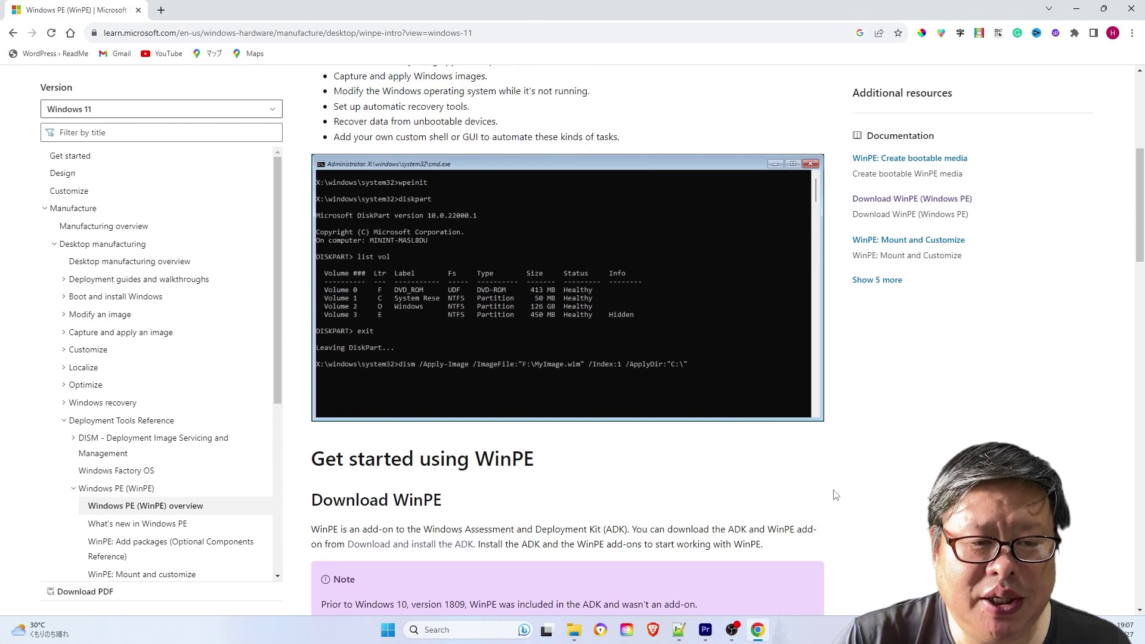
pyautogui.scroll(-2, 833, 492)
pyautogui.scroll(-4, 834, 495)
pyautogui.scroll(-3, 833, 495)
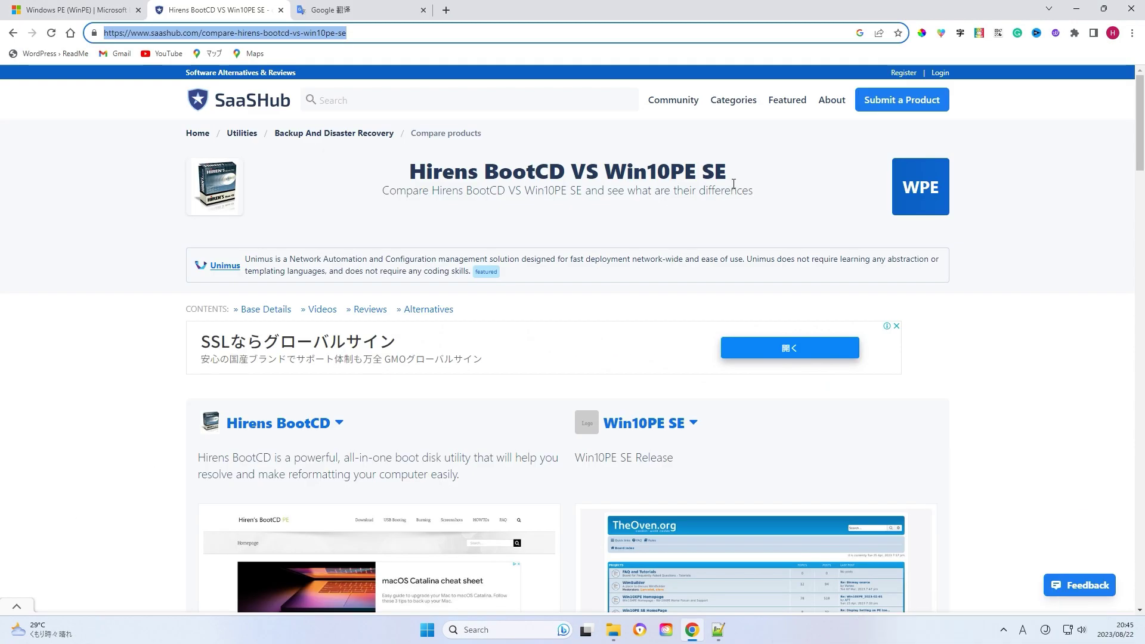
pyautogui.scroll(-6, 472, 365)
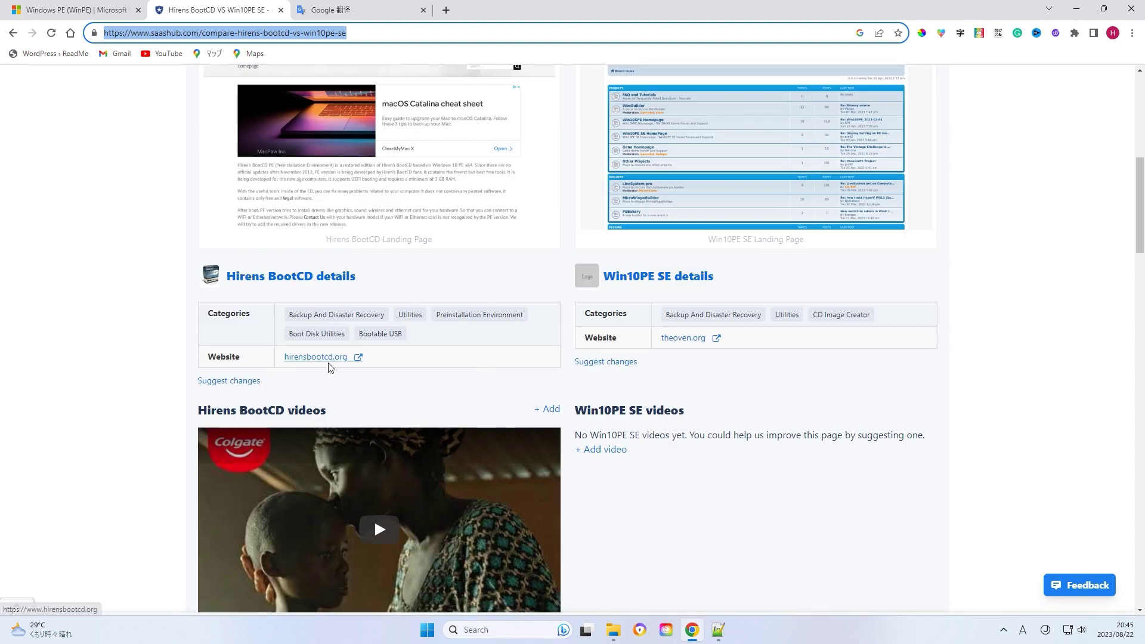
pyautogui.scroll(-2, 328, 364)
pyautogui.scroll(-3, 264, 245)
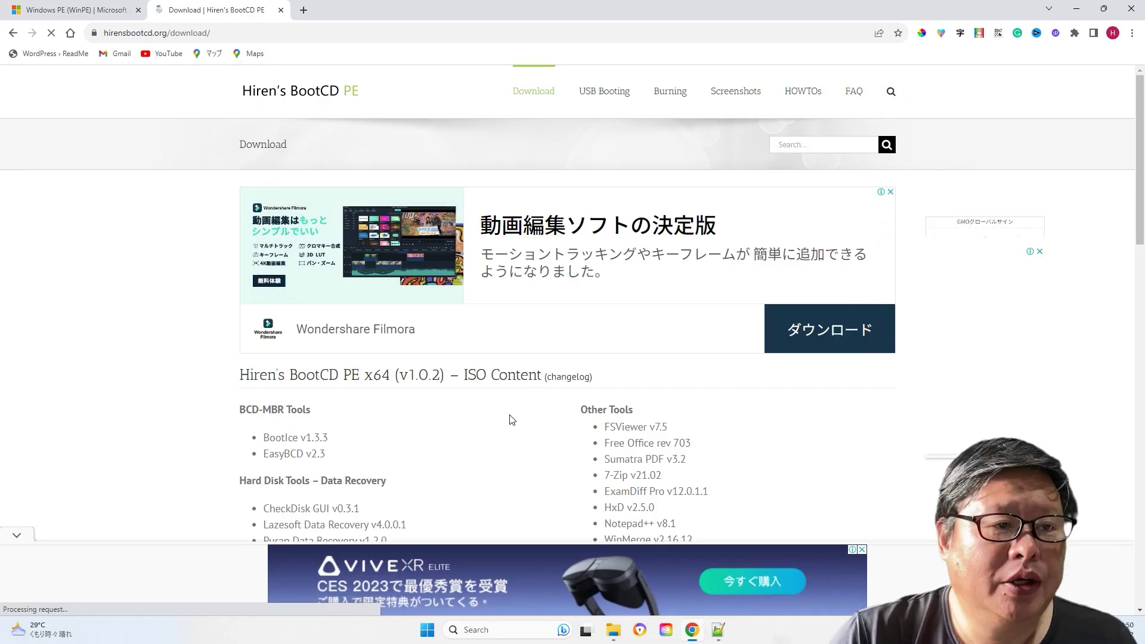
pyautogui.scroll(-1, 483, 386)
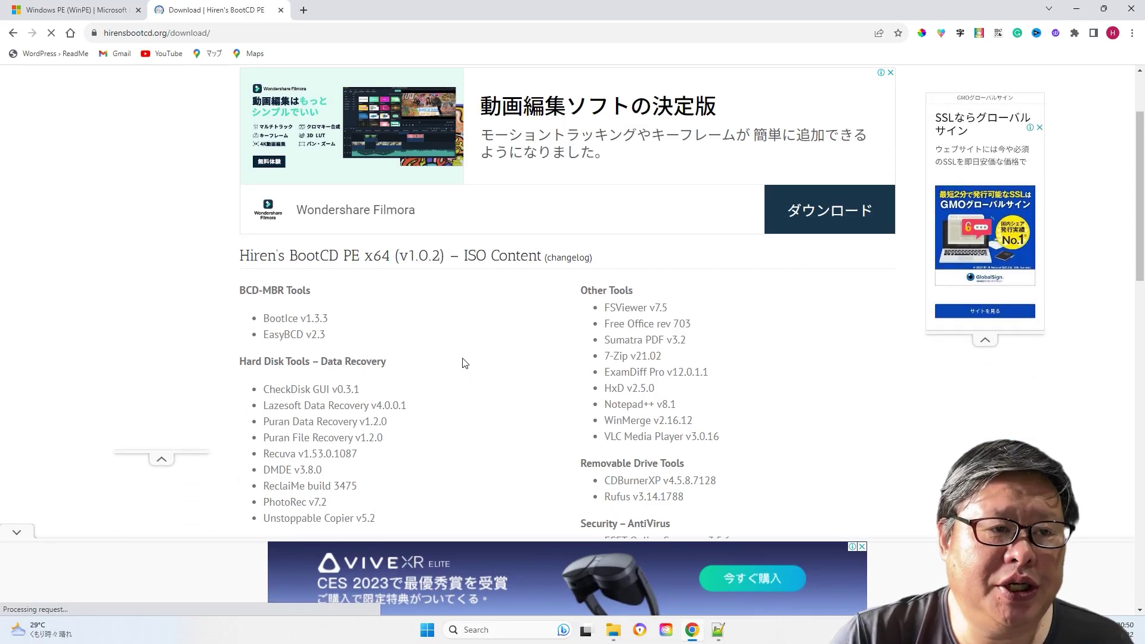
pyautogui.scroll(-1, 462, 361)
pyautogui.scroll(-2, 350, 301)
pyautogui.scroll(-3, 478, 332)
pyautogui.scroll(-3, 421, 340)
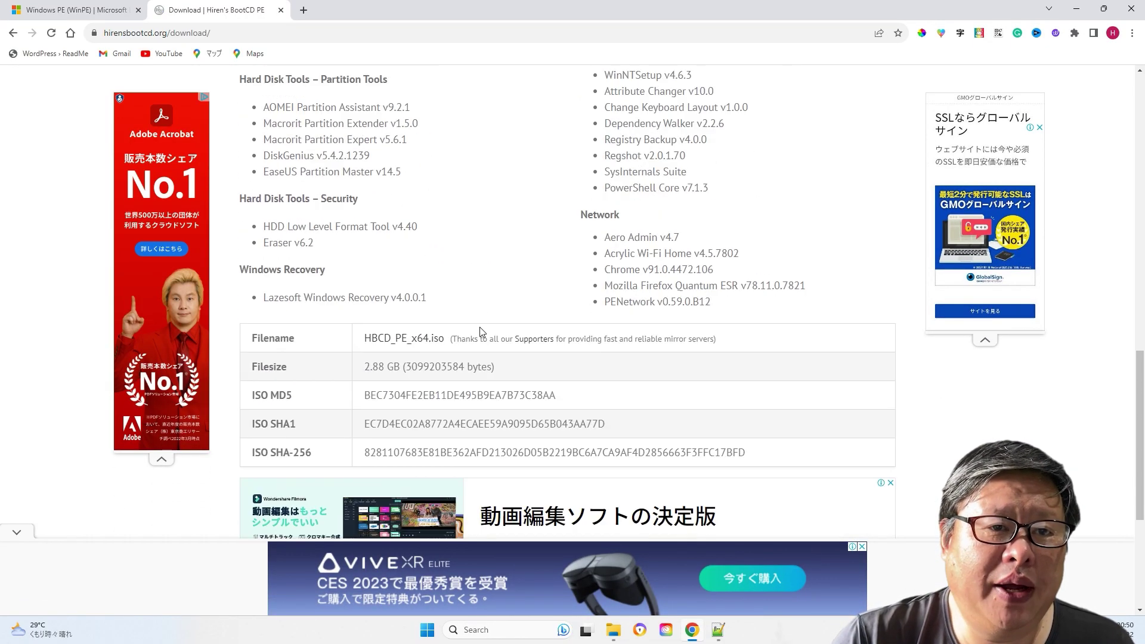
pyautogui.scroll(-1, 384, 223)
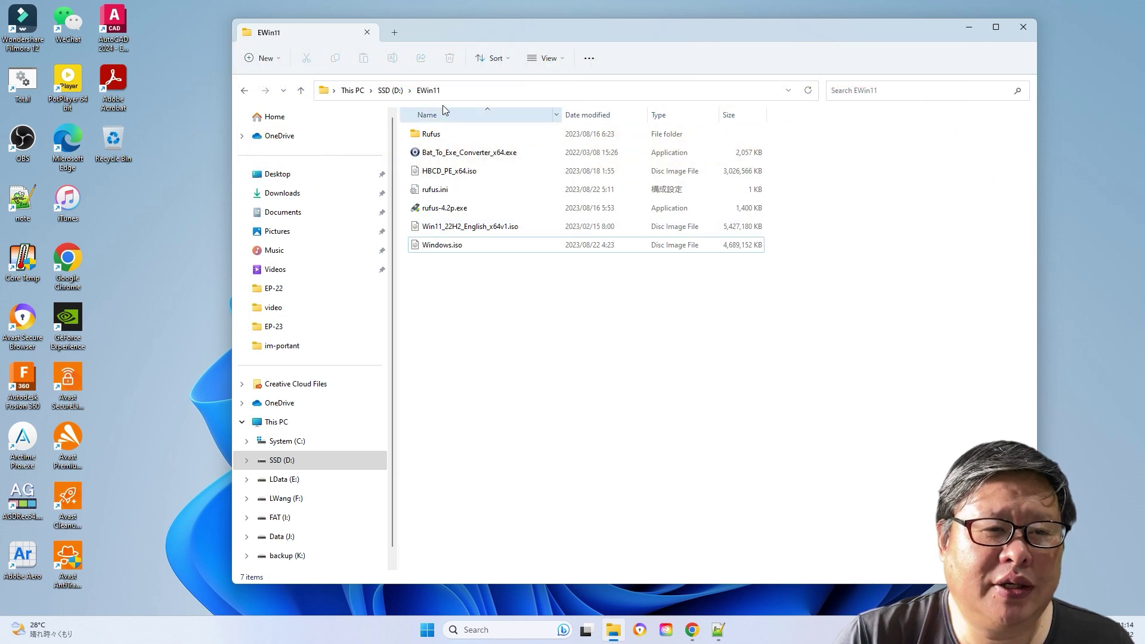
# Step: Open PowerShell in the EWin11 folder and compute HBCD_PE_x64.iso's SHA256 hash with certutil
pyautogui.click(457, 89)
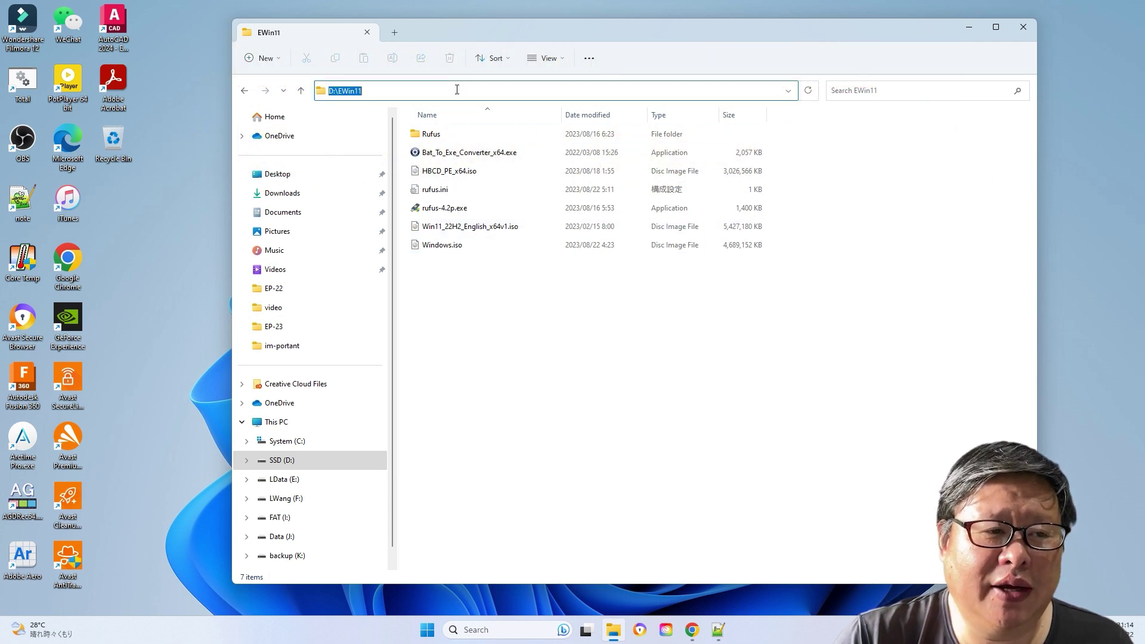
pyautogui.write('powers')
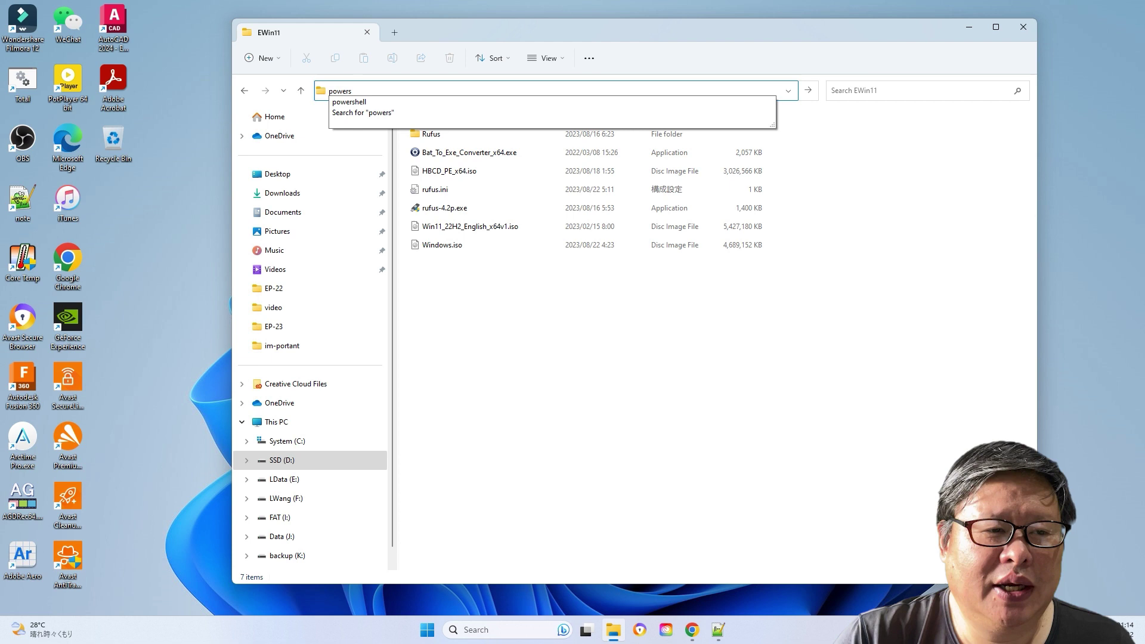
pyautogui.write('hell')
pyautogui.press('Return')
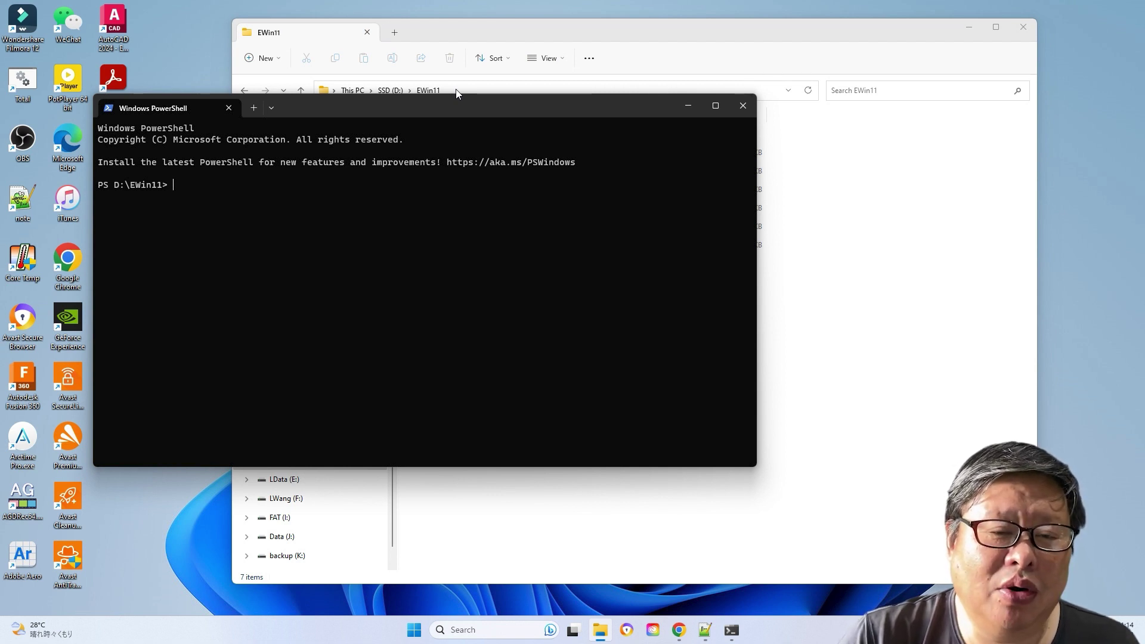
pyautogui.write('certutil -hashfile HBCD_PE_x64.iso SHA256')
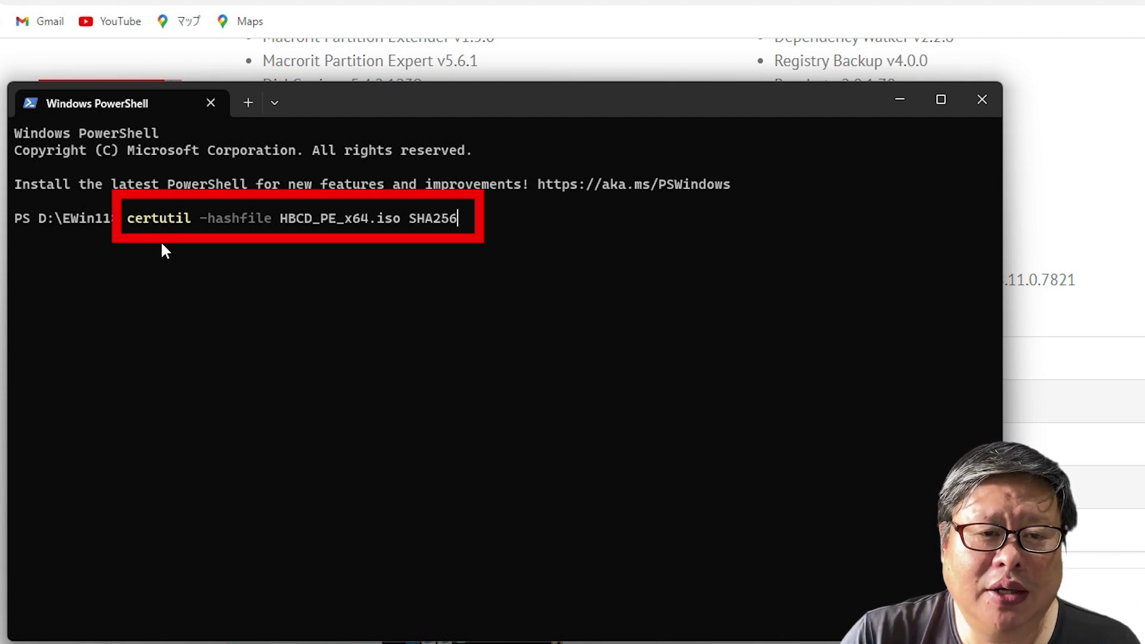
pyautogui.press('Return')
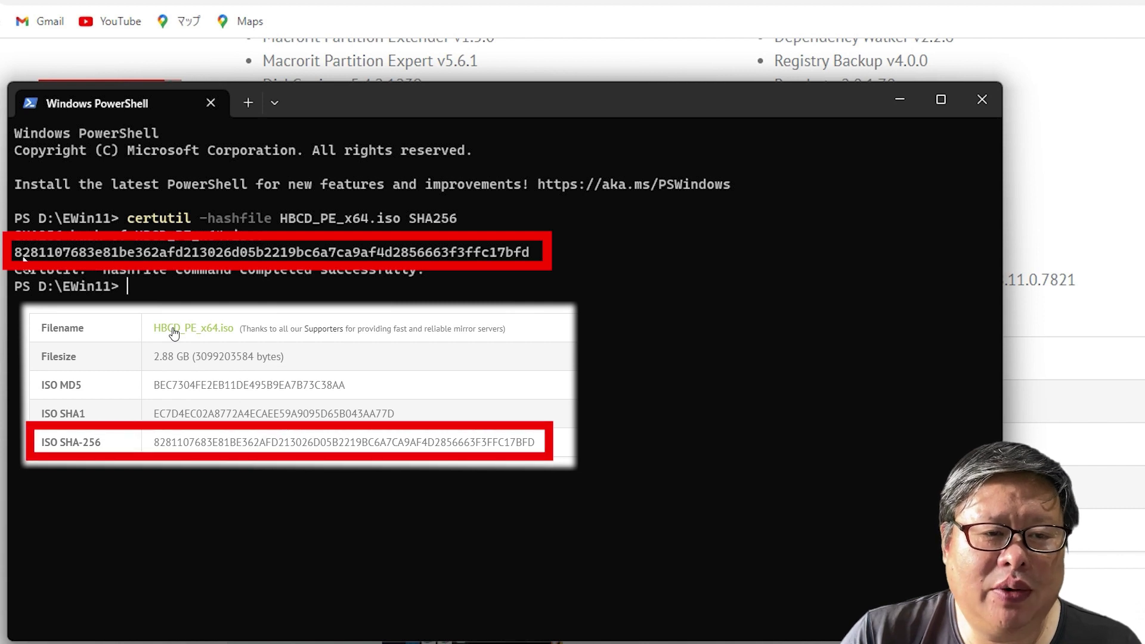
# Step: Rerun the certutil hash check on HBCD_PE_x64.iso using SHA1
pyautogui.press('Up')
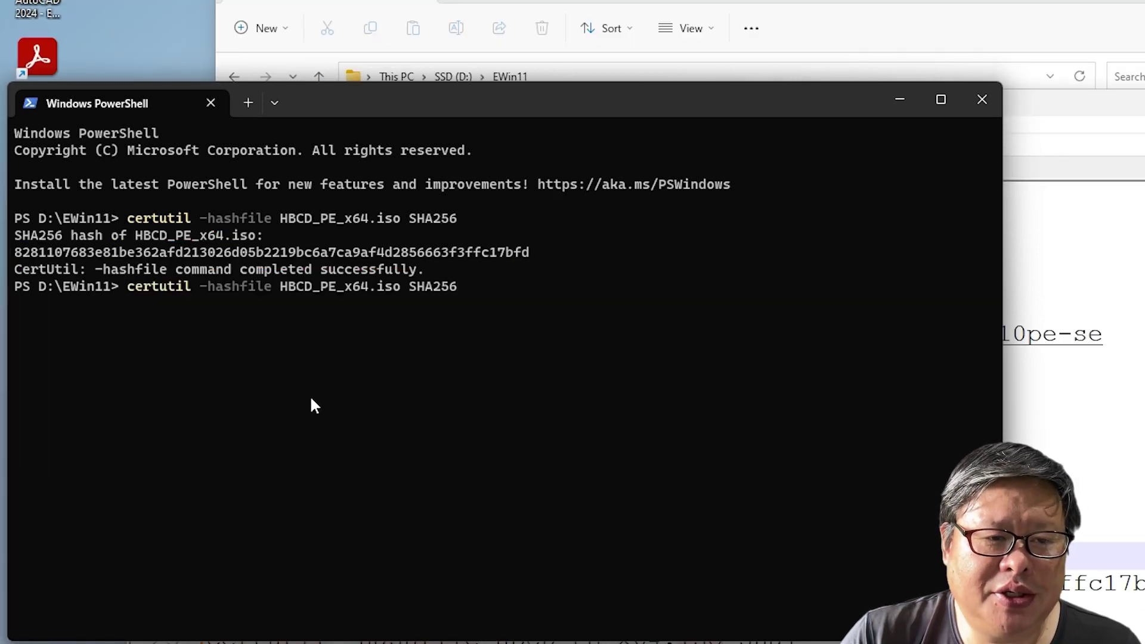
pyautogui.press('BackSpace')
pyautogui.press('BackSpace')
pyautogui.press('BackSpace')
pyautogui.write('1')
pyautogui.press('Return')
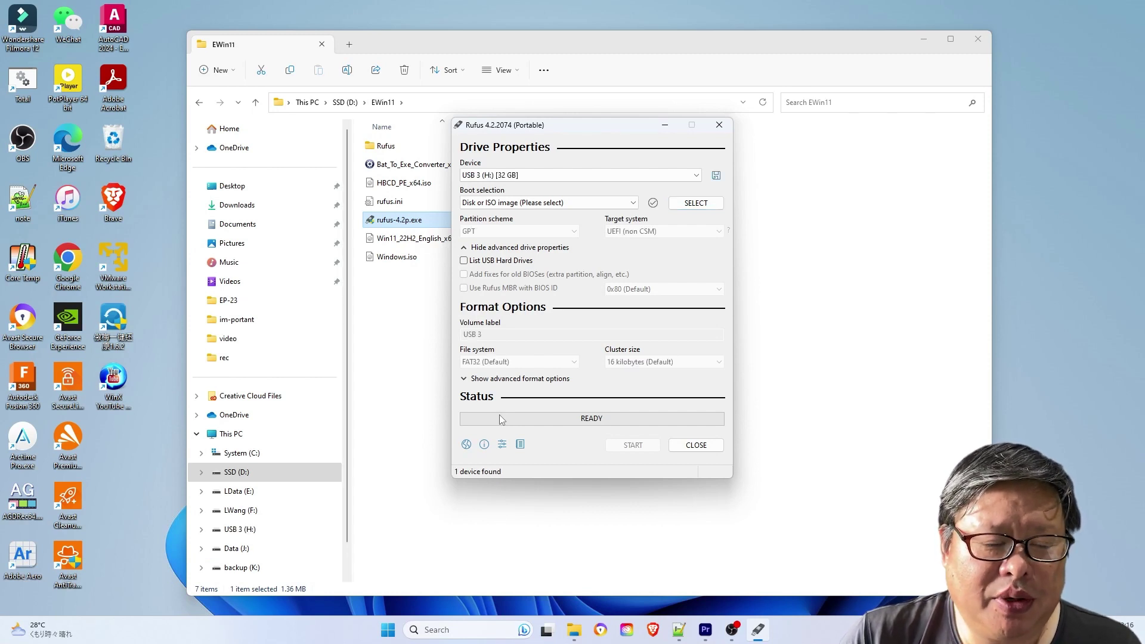
# Step: Load HBCD_PE_x64.iso in Rufus, keep GPT and FAT32, and review the cluster size options
pyautogui.click(706, 203)
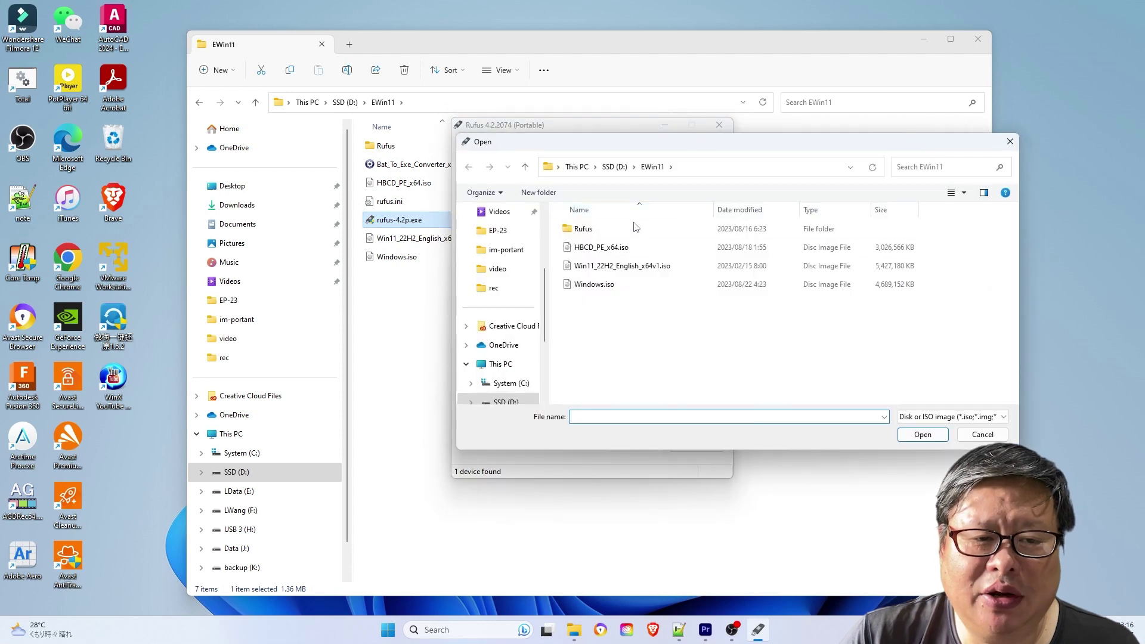
pyautogui.click(589, 253)
pyautogui.click(931, 439)
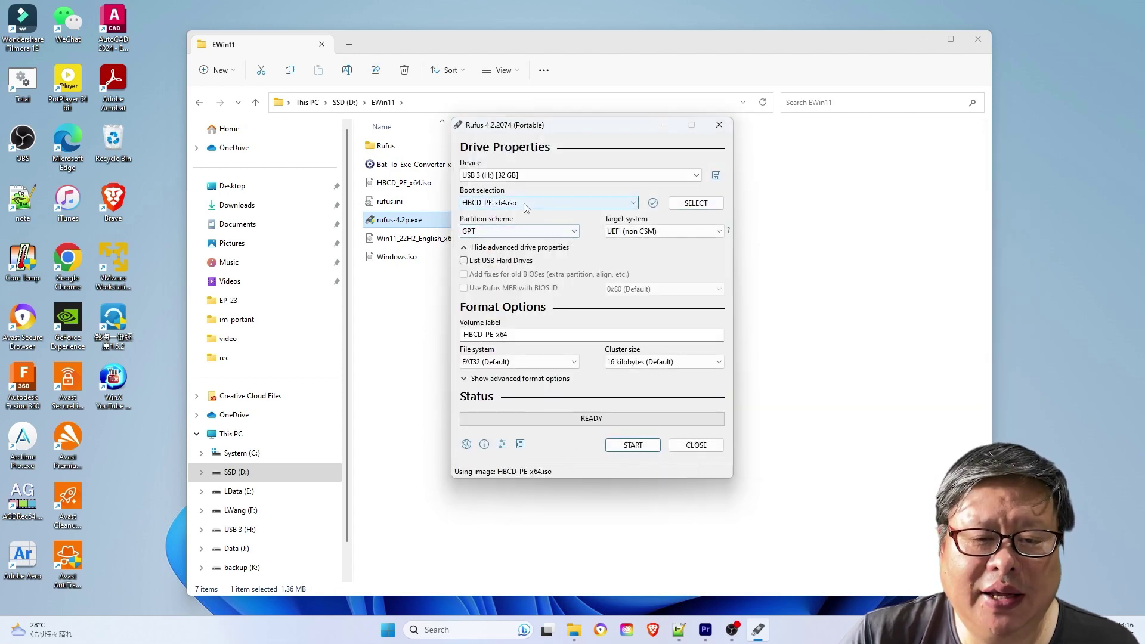
pyautogui.click(565, 235)
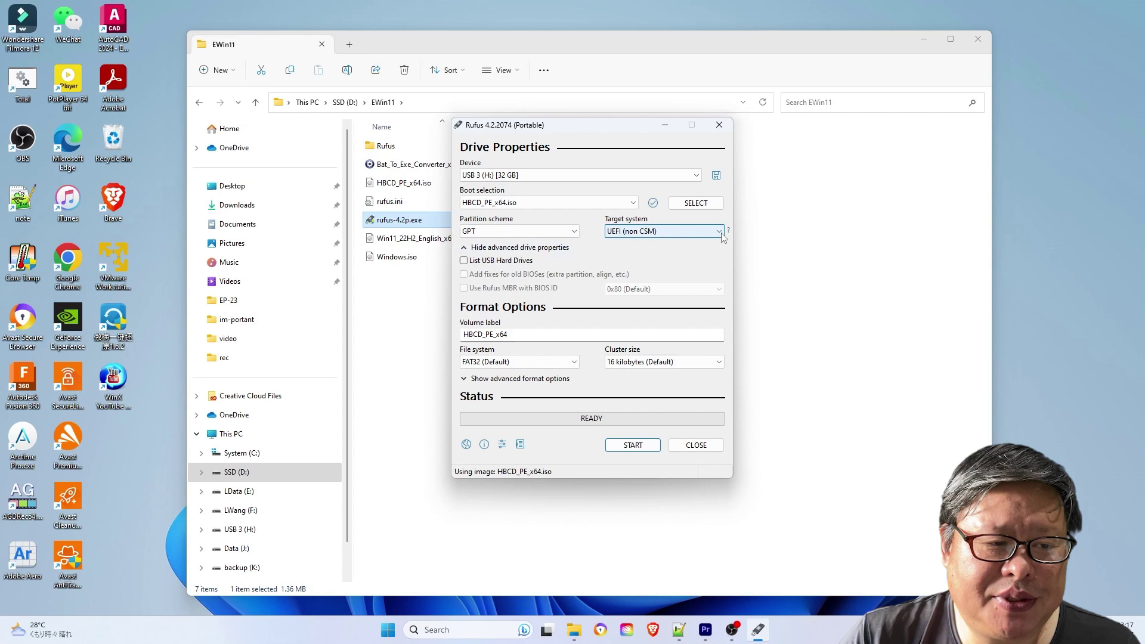
pyautogui.click(573, 362)
pyautogui.click(519, 371)
pyautogui.click(703, 365)
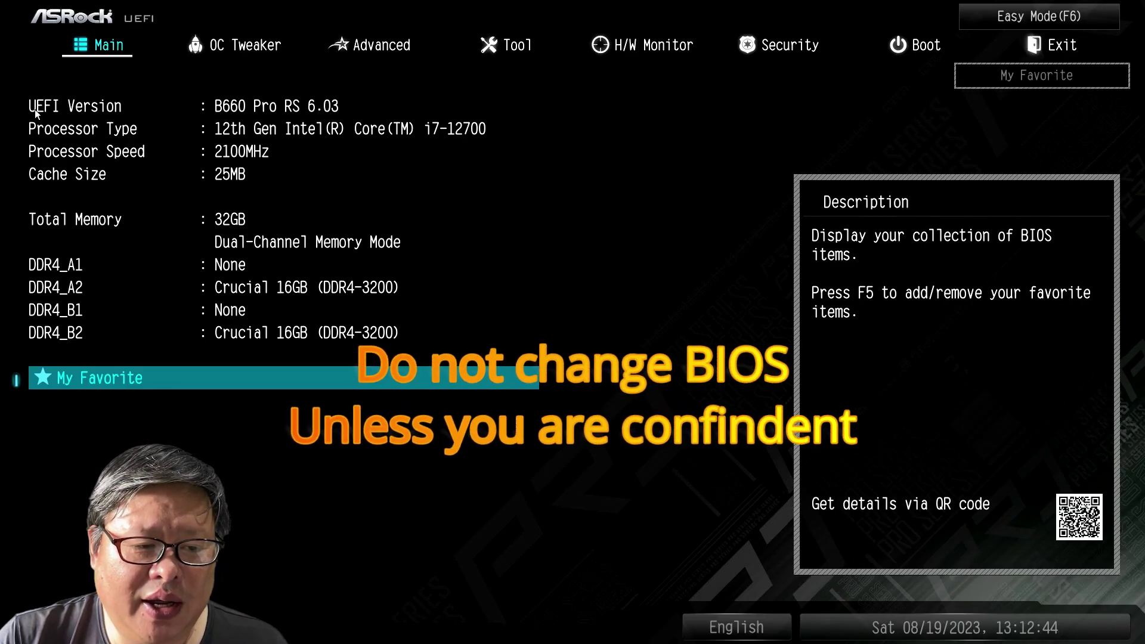
# Step: Review the SATA, PIONEER BD-RW and CT2000P3PSSD8 NVMe drive details in Advanced > Storage Configuration
pyautogui.click(246, 57)
pyautogui.click(371, 46)
pyautogui.click(99, 164)
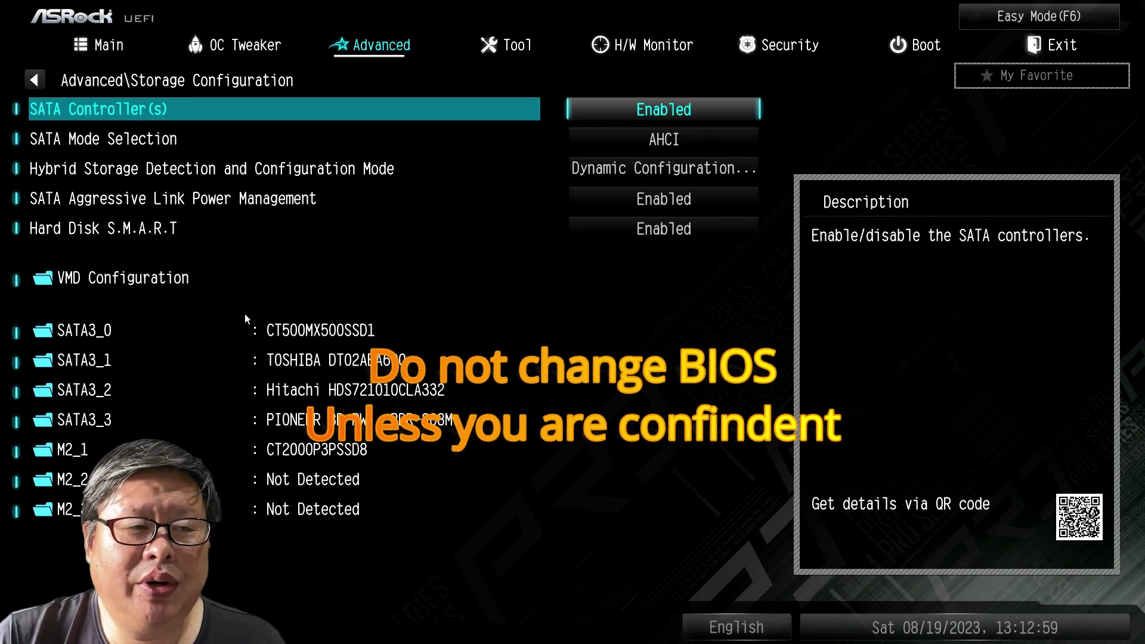
pyautogui.click(245, 331)
pyautogui.press('Escape')
pyautogui.click(246, 420)
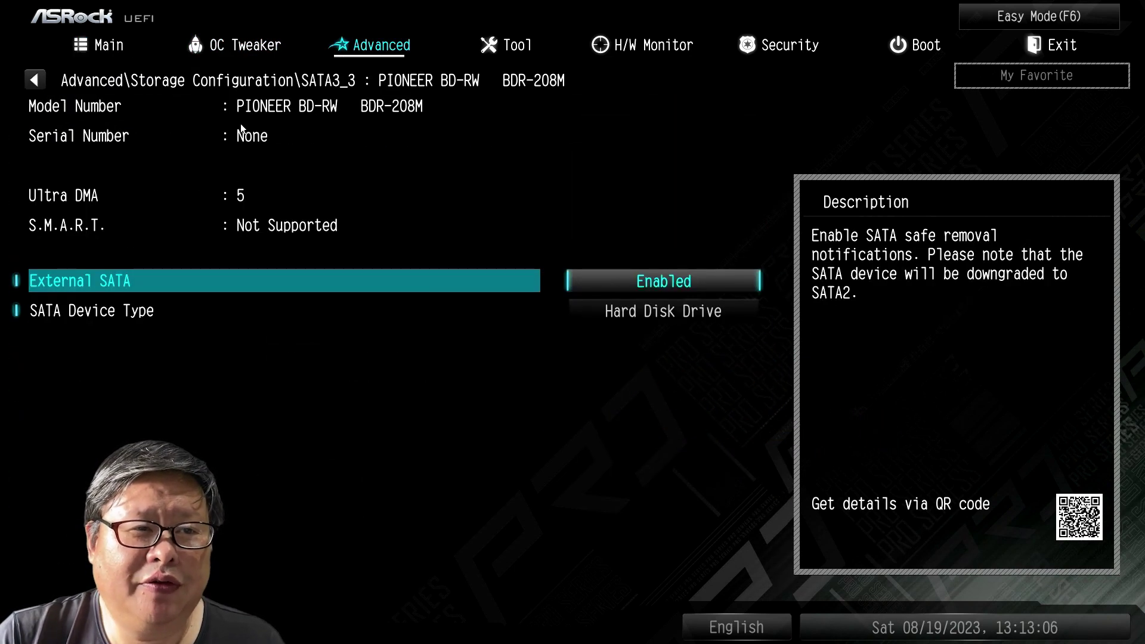
pyautogui.click(36, 80)
pyautogui.click(321, 450)
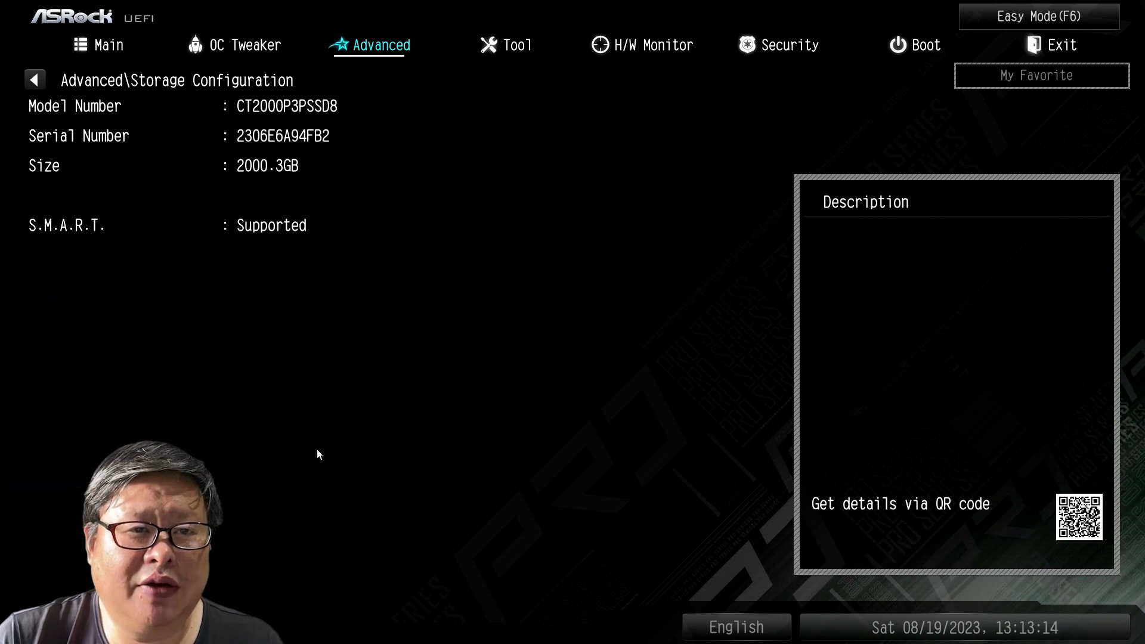
pyautogui.click(36, 80)
# Step: Boot from UEFI: BUFFALO USB Flash Disk Partition 1 after checking the Boot tab
pyautogui.click(916, 46)
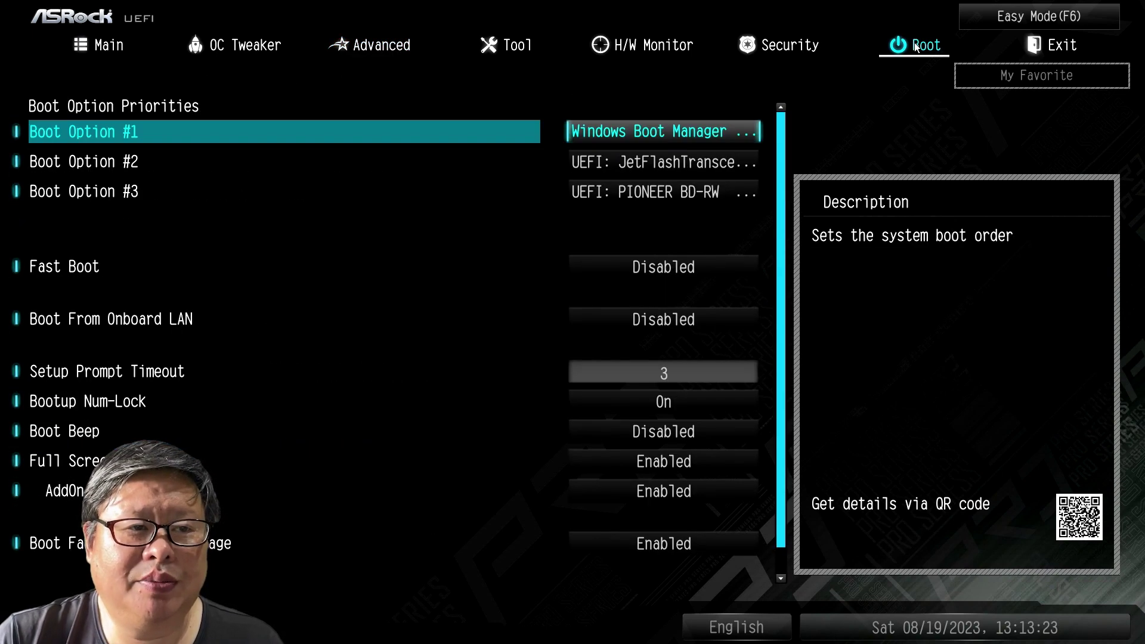
pyautogui.click(591, 132)
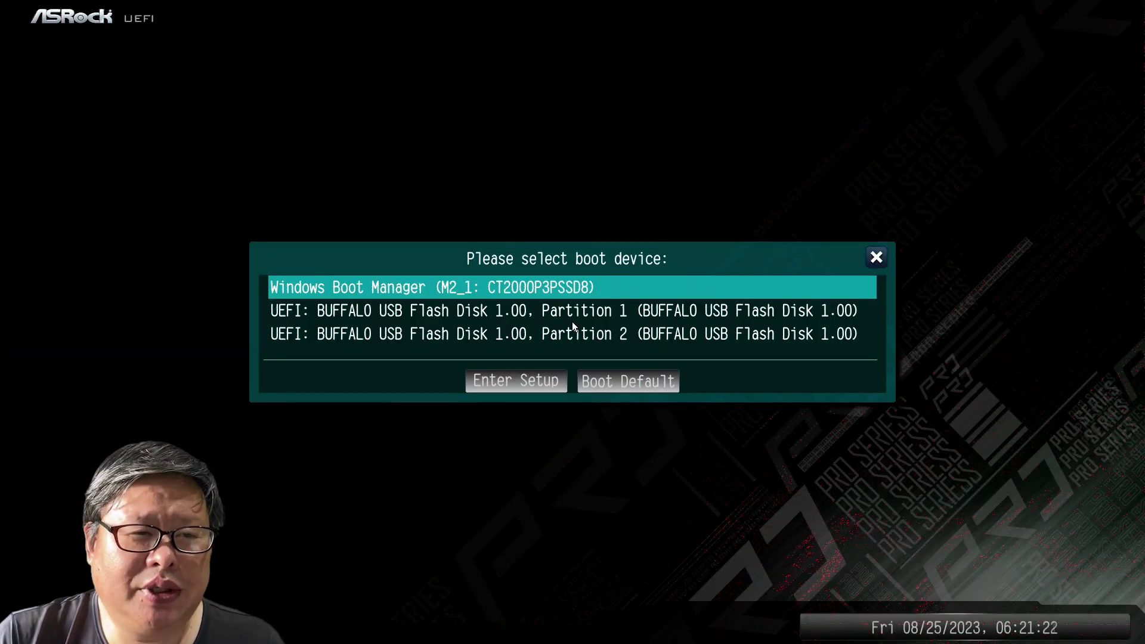
pyautogui.click(572, 321)
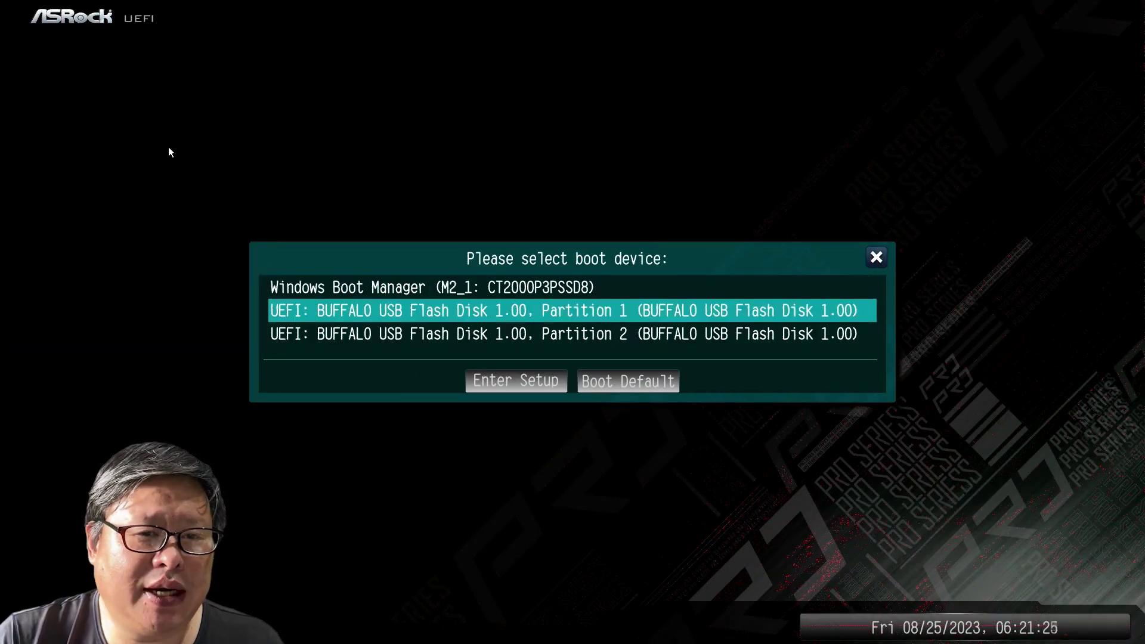
pyautogui.click(693, 309)
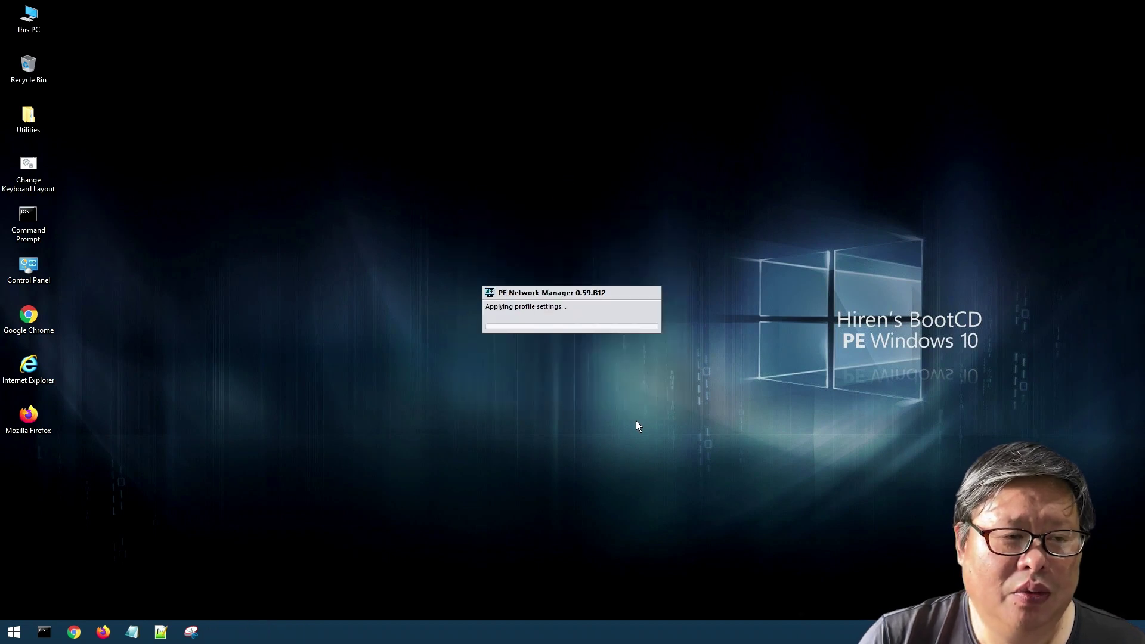
# Step: Browse the desktop Utilities folders and launch AOMEI Backupper from Hard Disk Tools > Imaging
pyautogui.doubleClick(27, 120)
pyautogui.doubleClick(430, 262)
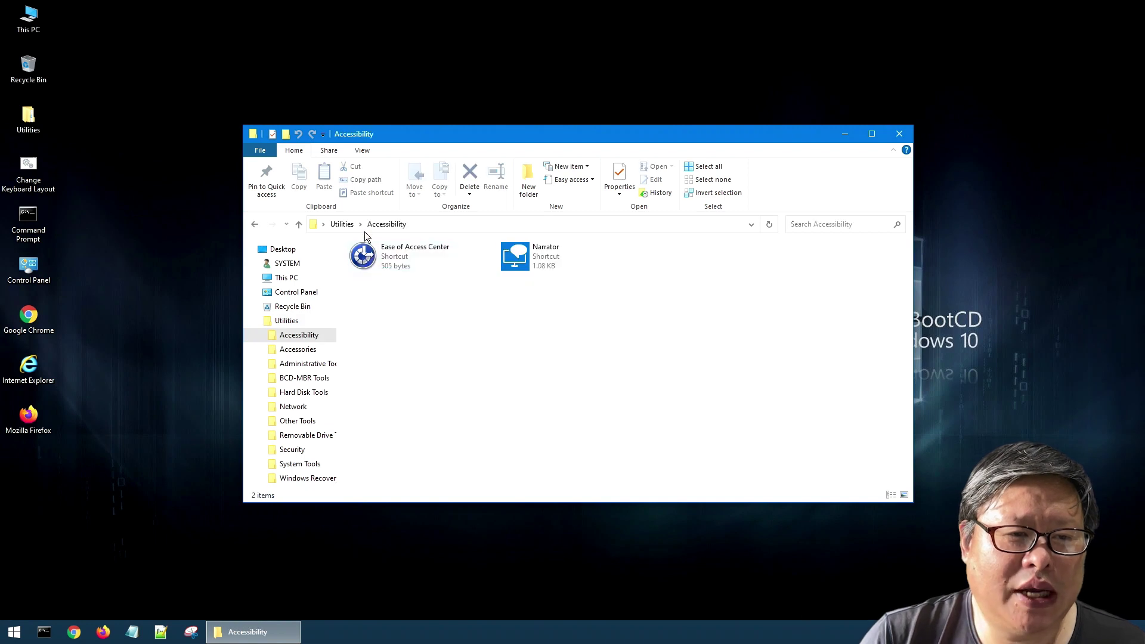
pyautogui.click(342, 223)
pyautogui.doubleClick(563, 262)
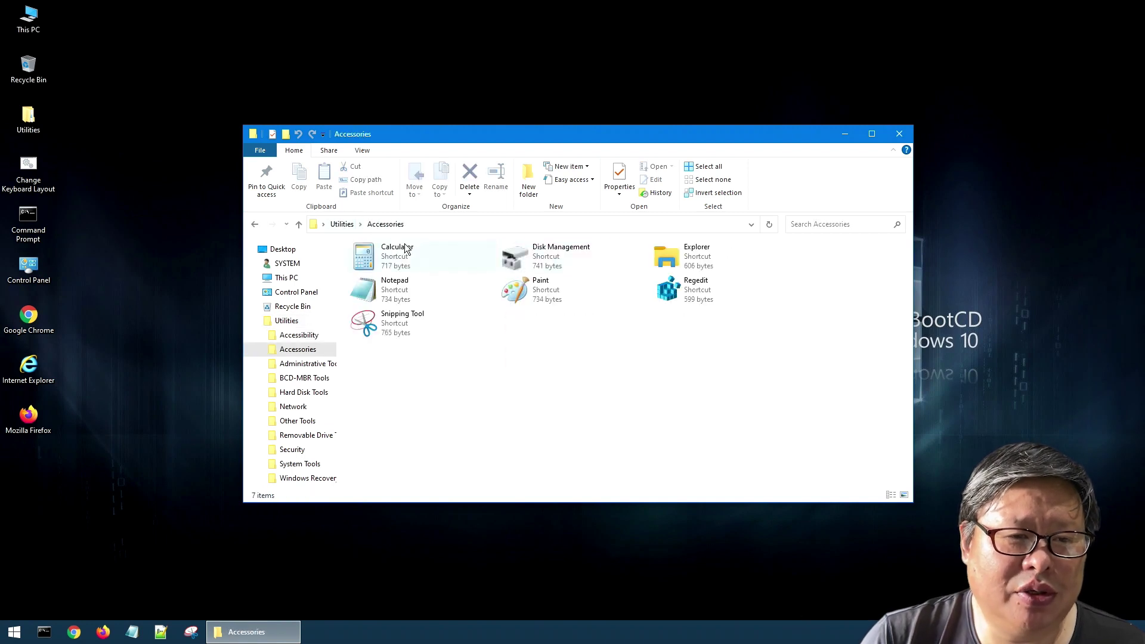
pyautogui.click(342, 225)
pyautogui.doubleClick(706, 260)
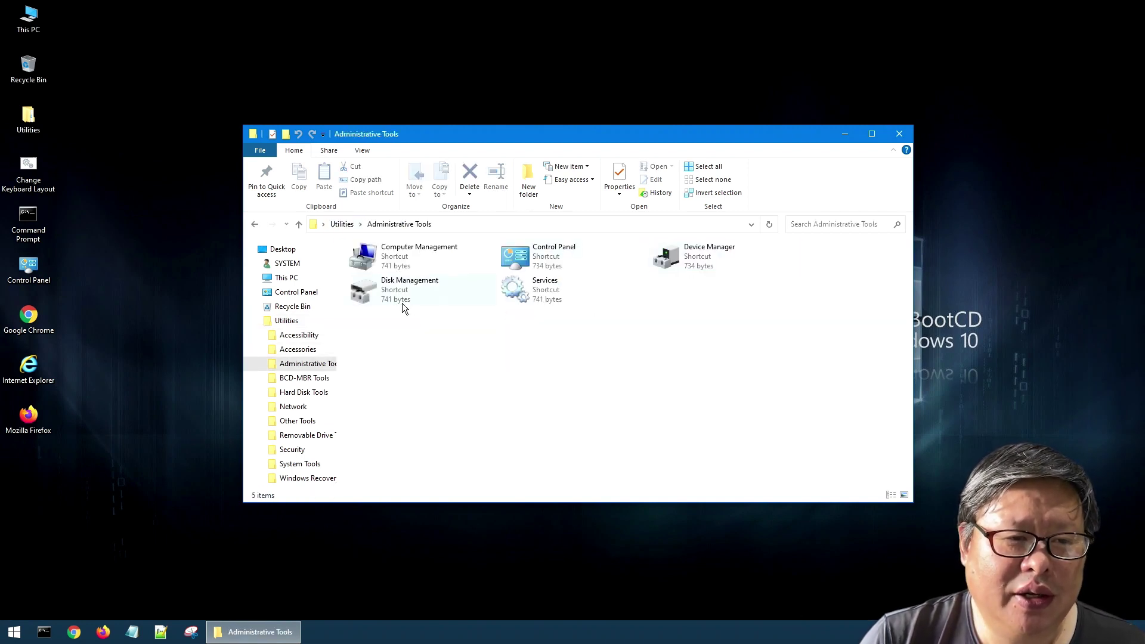
pyautogui.click(343, 225)
pyautogui.click(568, 293)
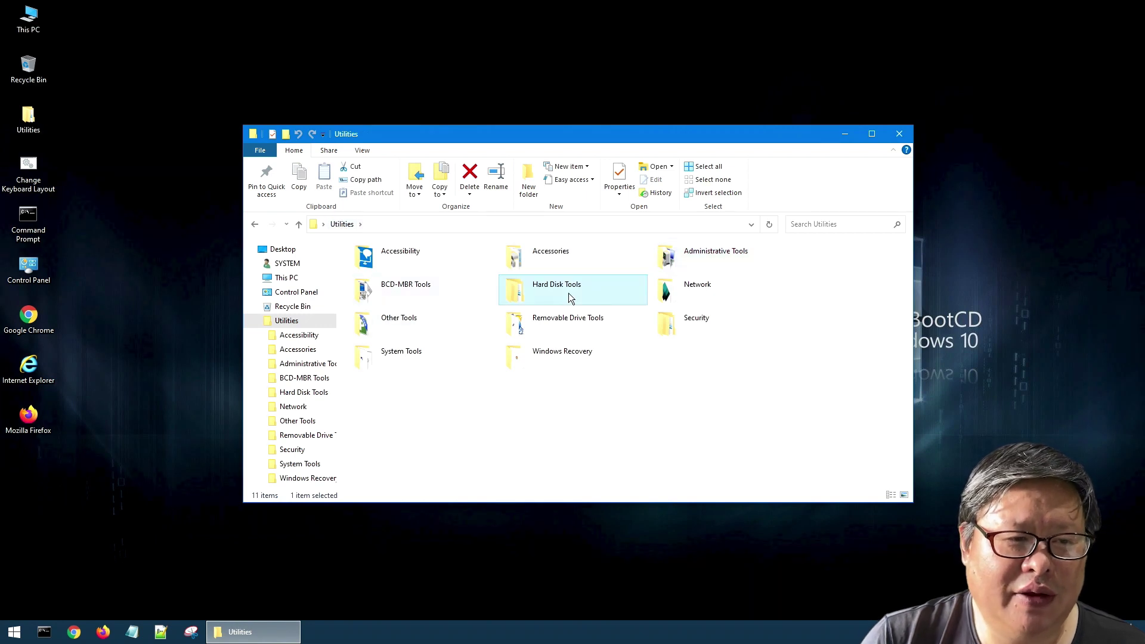
pyautogui.doubleClick(568, 292)
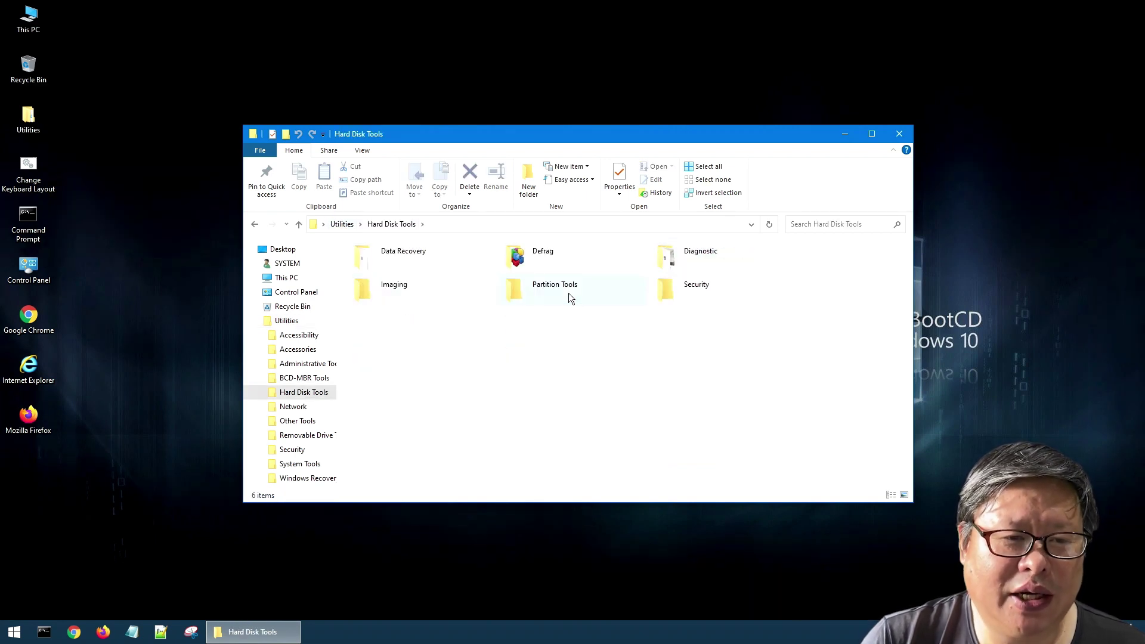
pyautogui.doubleClick(387, 293)
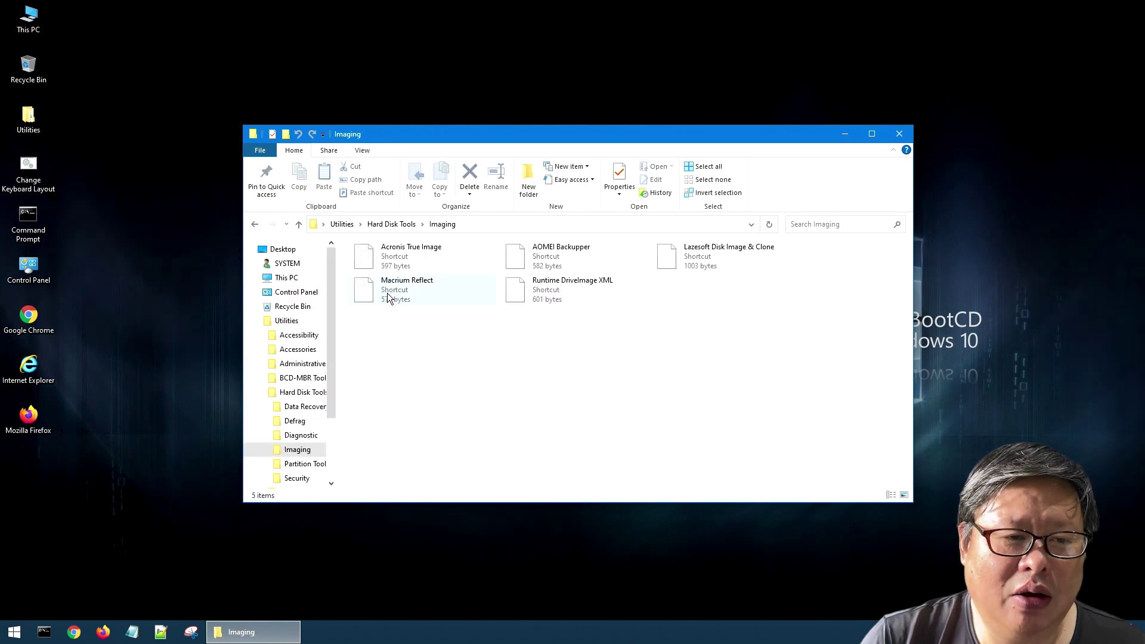
pyautogui.doubleClick(561, 255)
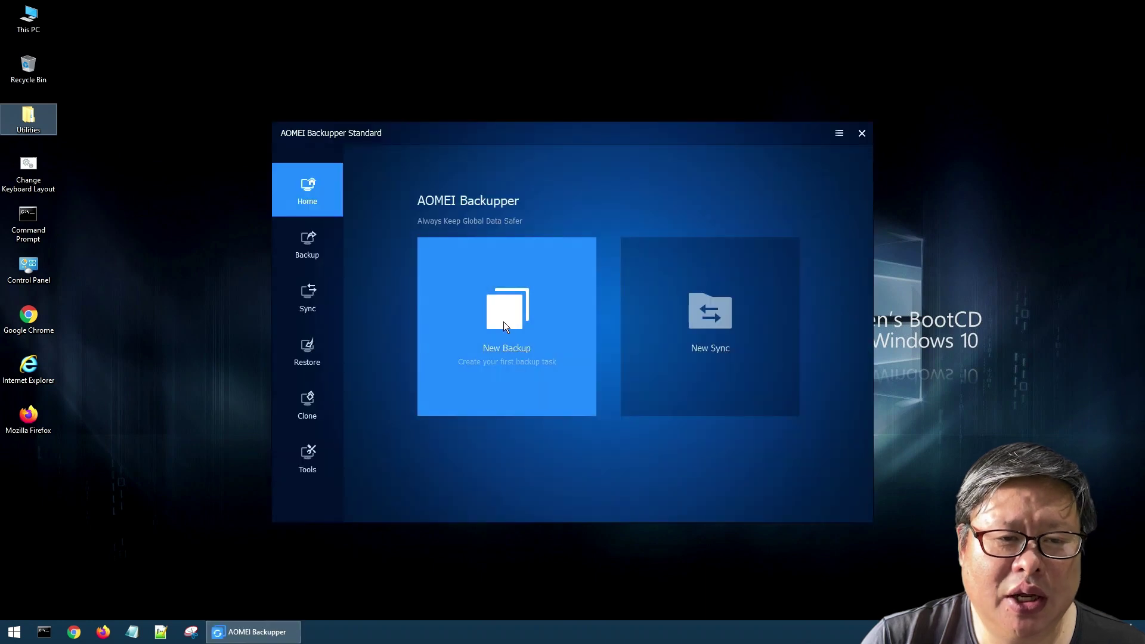
# Step: Look over the Backup and Clone options, then browse for an image under Restore
pyautogui.click(503, 323)
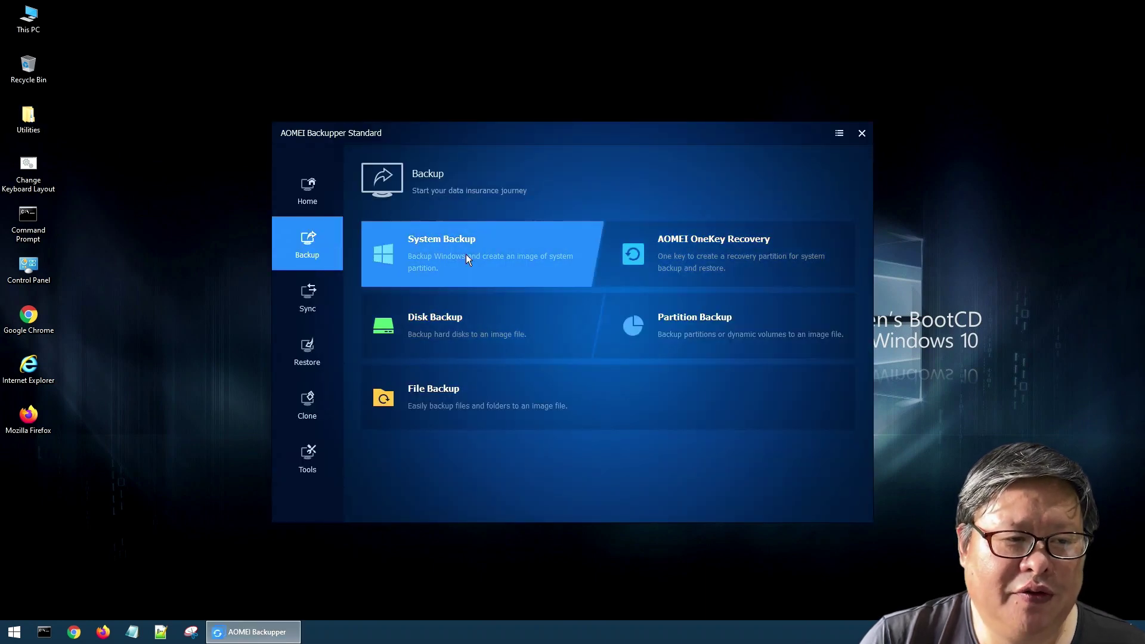
pyautogui.click(310, 400)
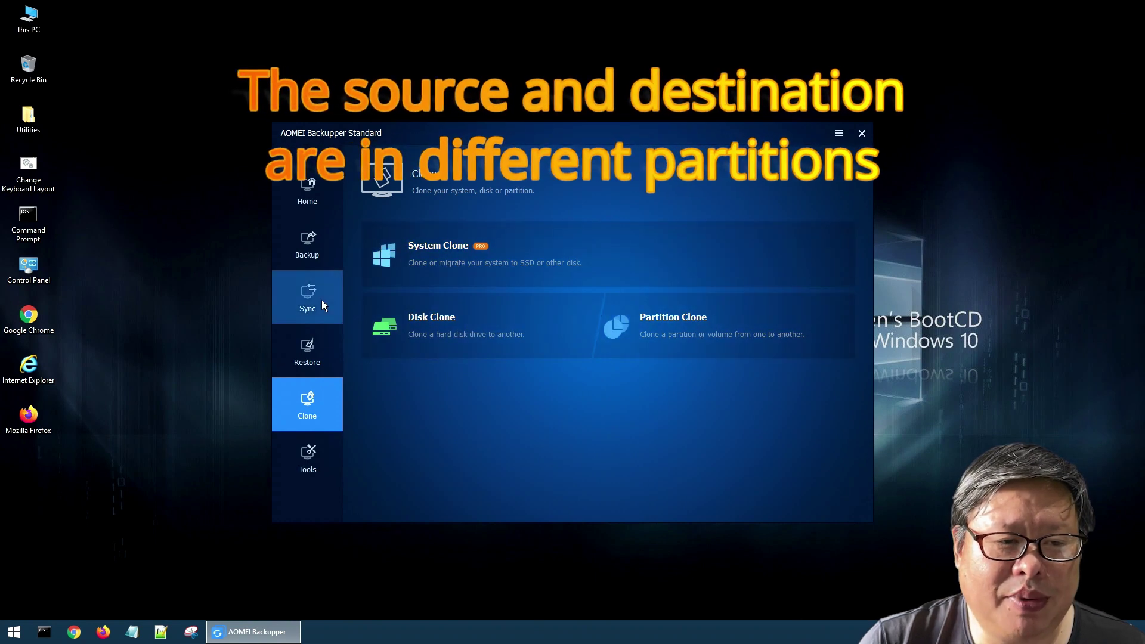
pyautogui.click(311, 351)
pyautogui.click(603, 290)
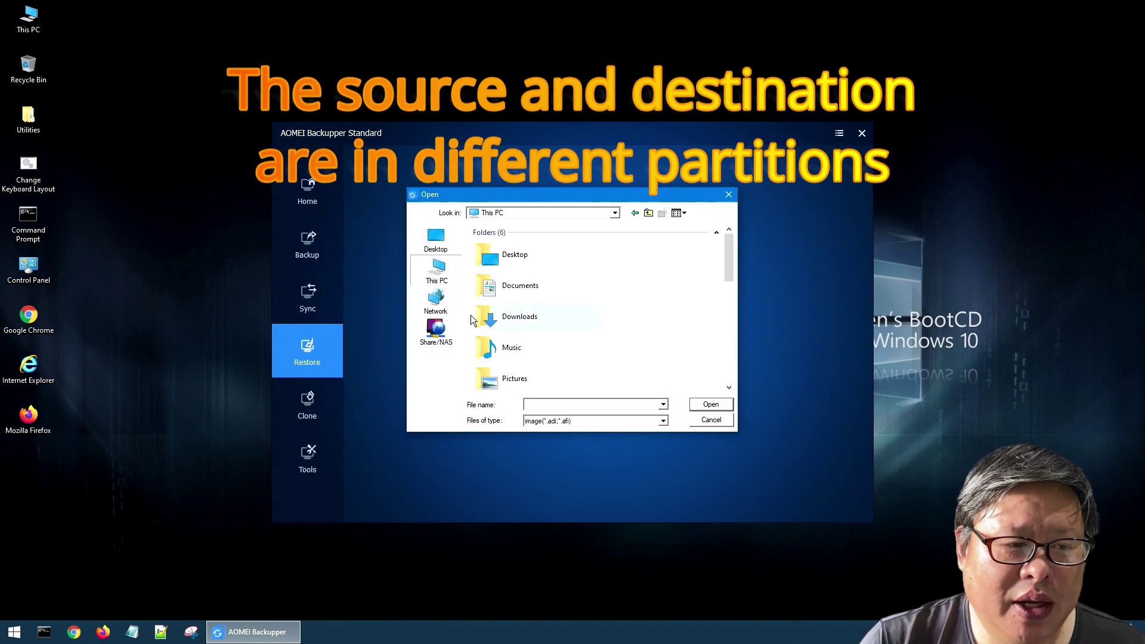
pyautogui.scroll(-5, 555, 322)
# Step: Open the Win11Backup image, view its restore summary, then check Tools and return home
pyautogui.doubleClick(519, 286)
pyautogui.doubleClick(523, 248)
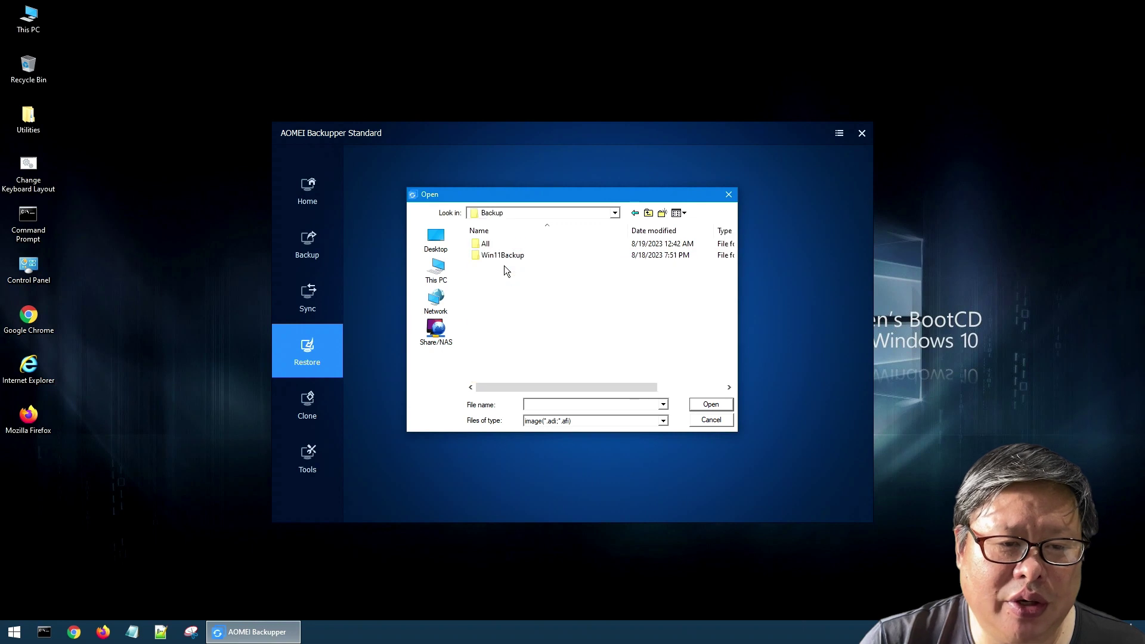
pyautogui.doubleClick(523, 255)
pyautogui.click(501, 243)
pyautogui.click(711, 405)
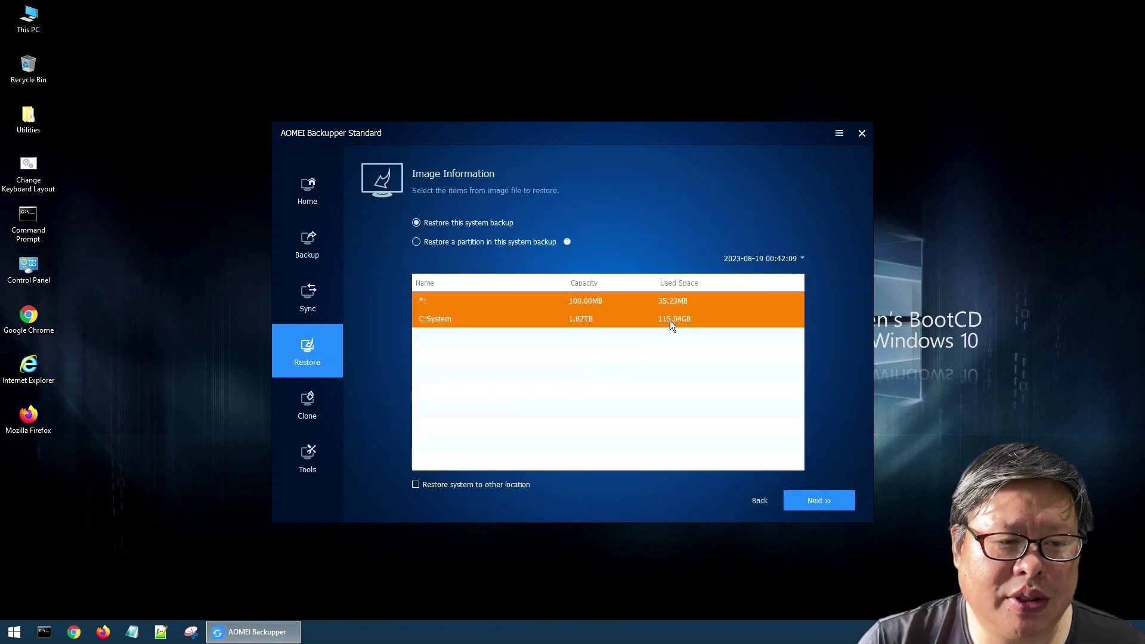
pyautogui.click(818, 499)
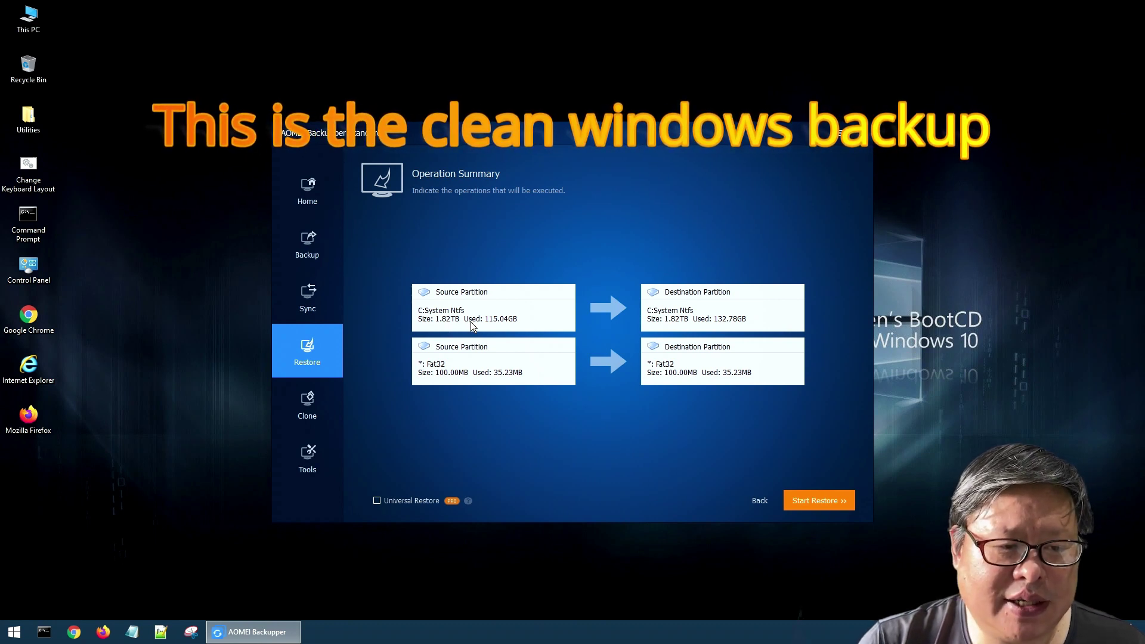
pyautogui.click(314, 465)
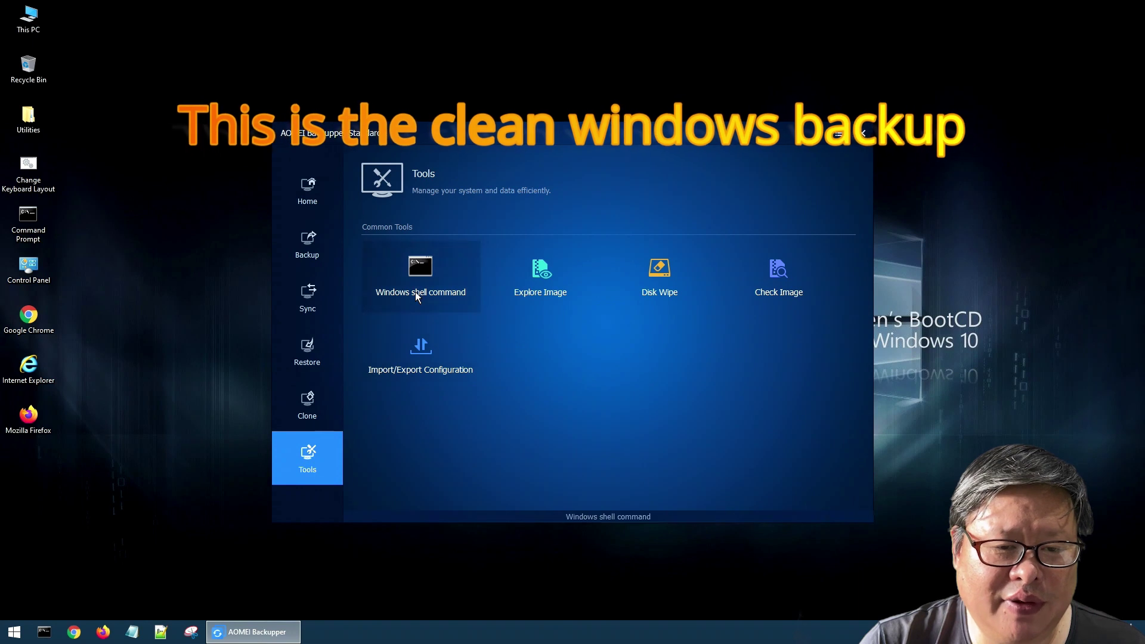
pyautogui.click(307, 192)
# Step: Start a whole-disk clone from Disk 3 to Disk 4, dismissing the warning
pyautogui.click(307, 405)
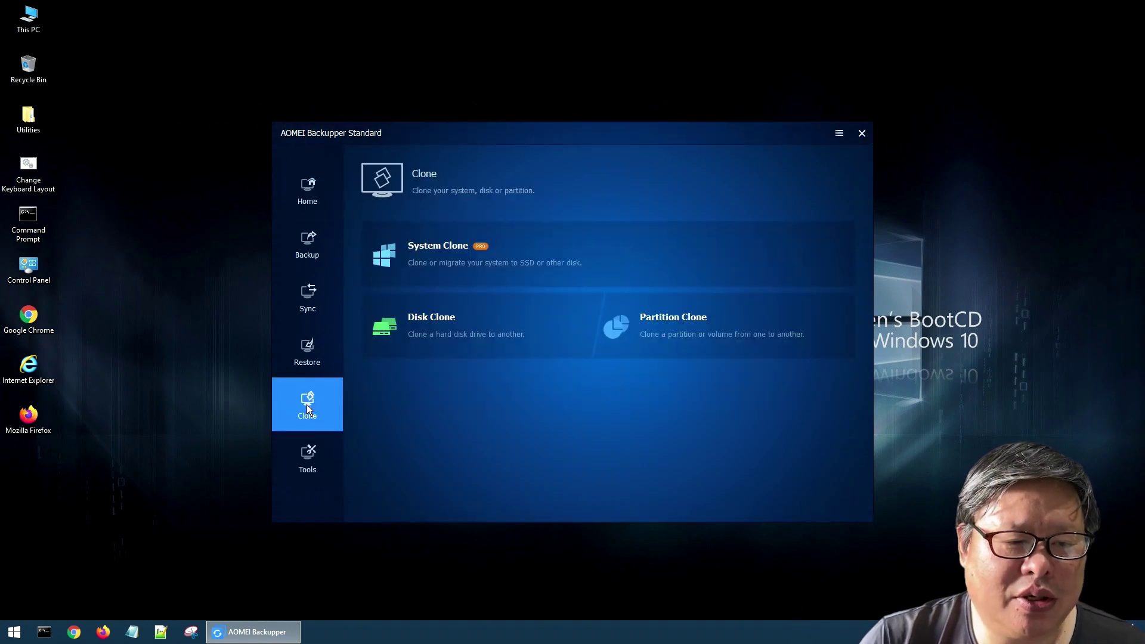
pyautogui.click(473, 325)
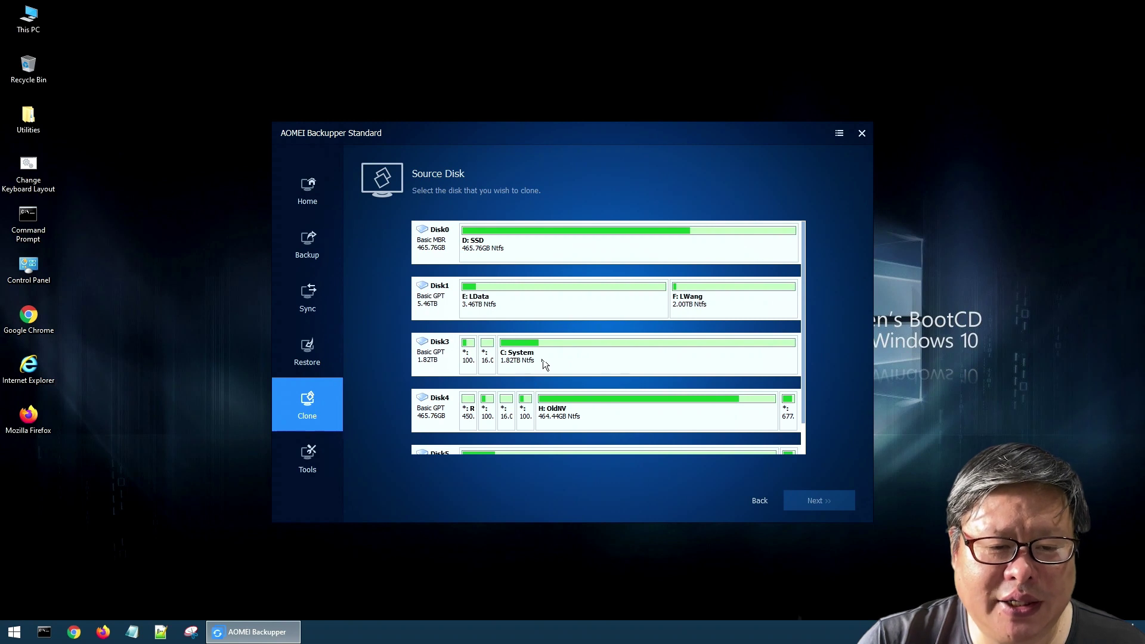
pyautogui.click(439, 366)
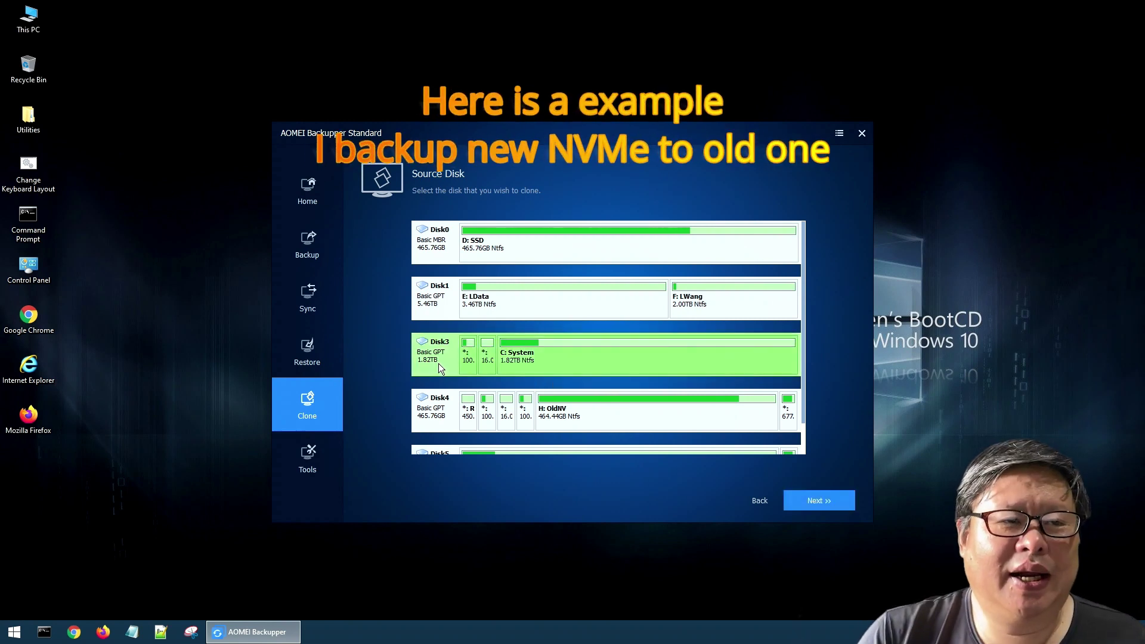
pyautogui.click(809, 500)
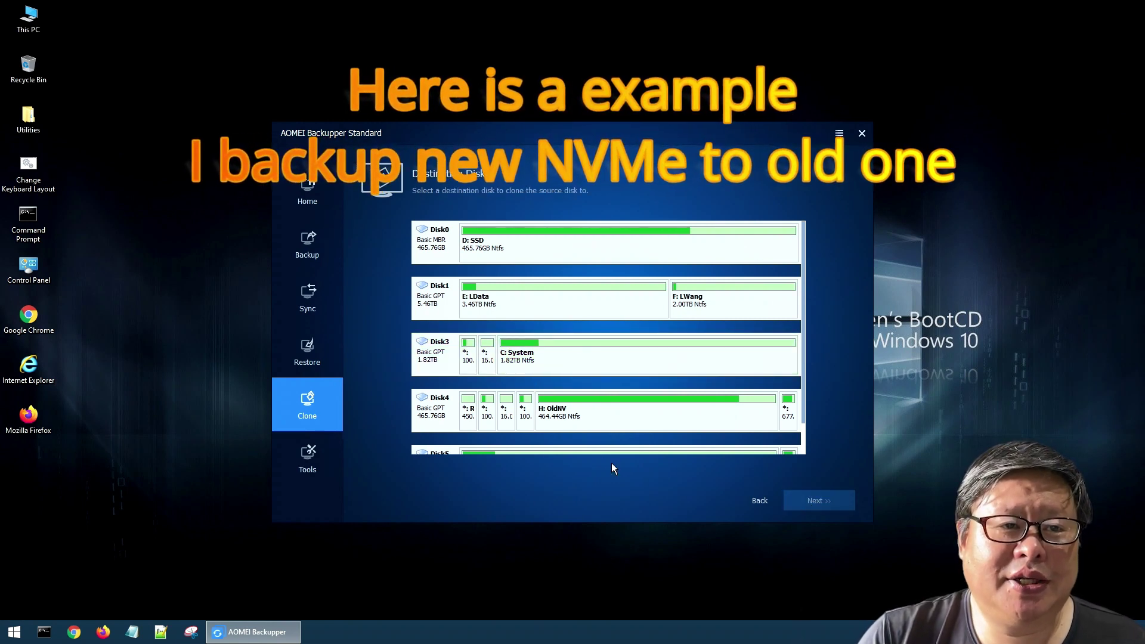
pyautogui.click(435, 417)
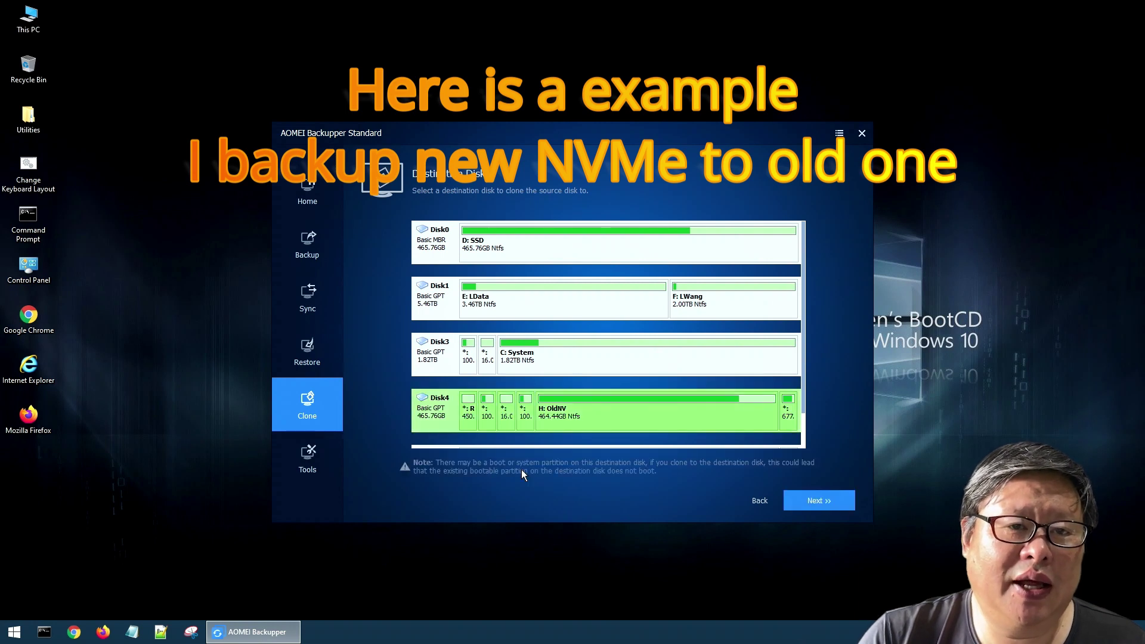
pyautogui.click(819, 500)
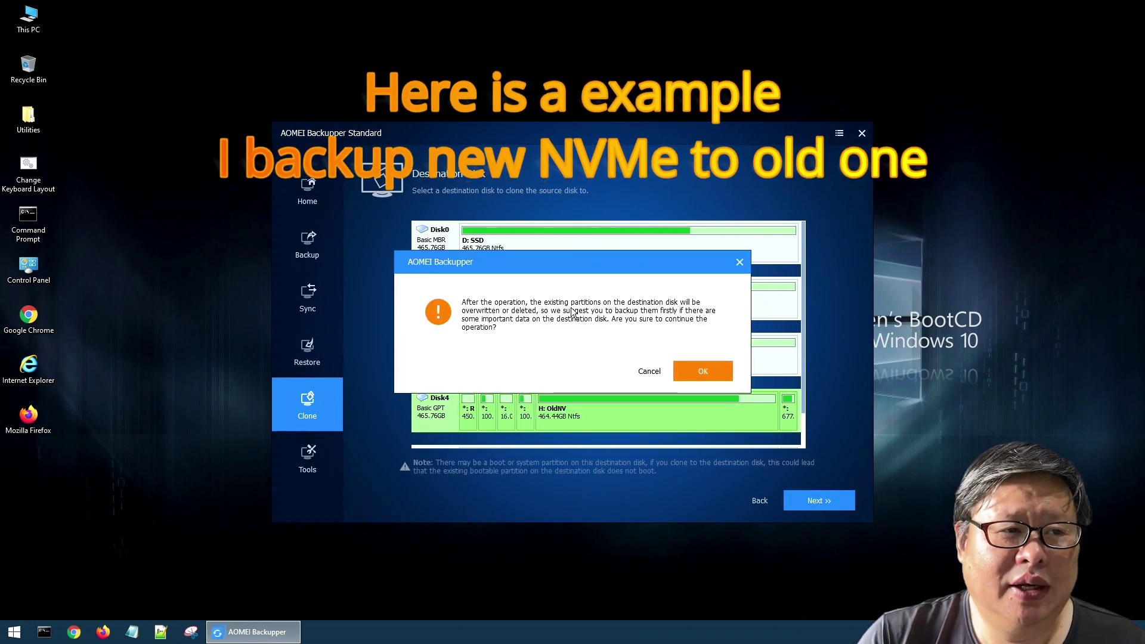
pyautogui.click(704, 370)
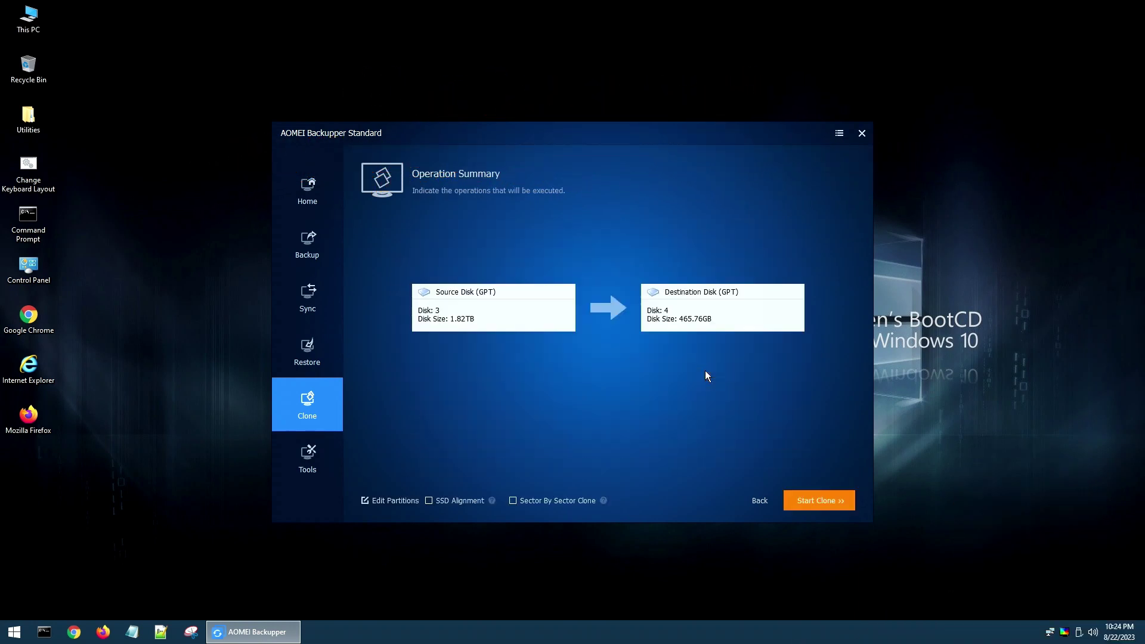
pyautogui.click(828, 502)
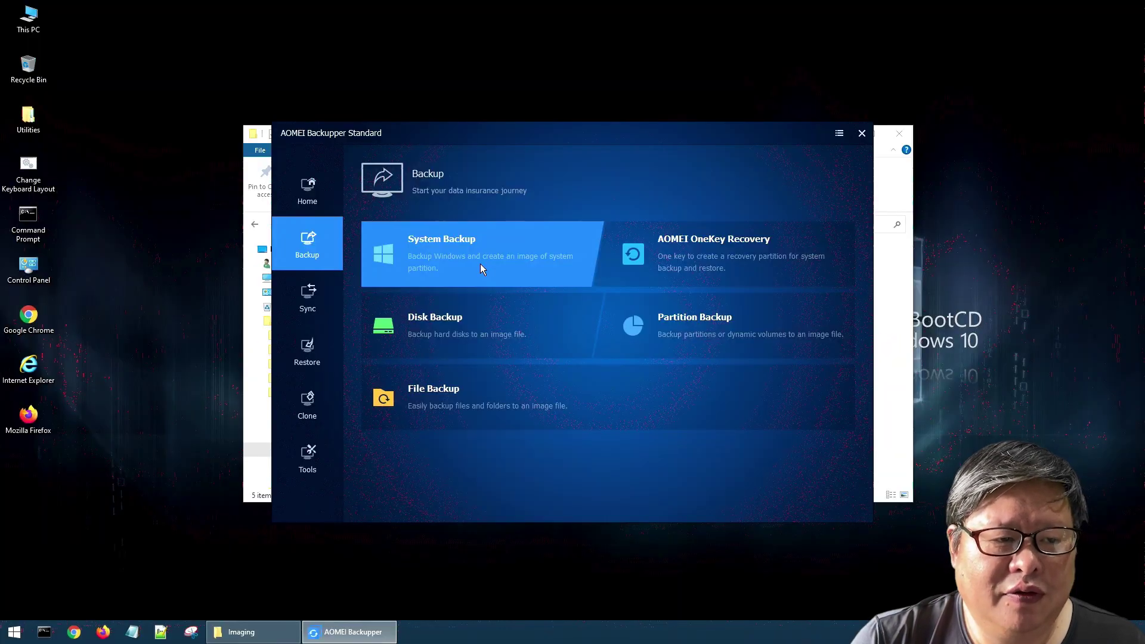
# Step: Choose the System Backup tile to back up the Windows system
pyautogui.click(480, 265)
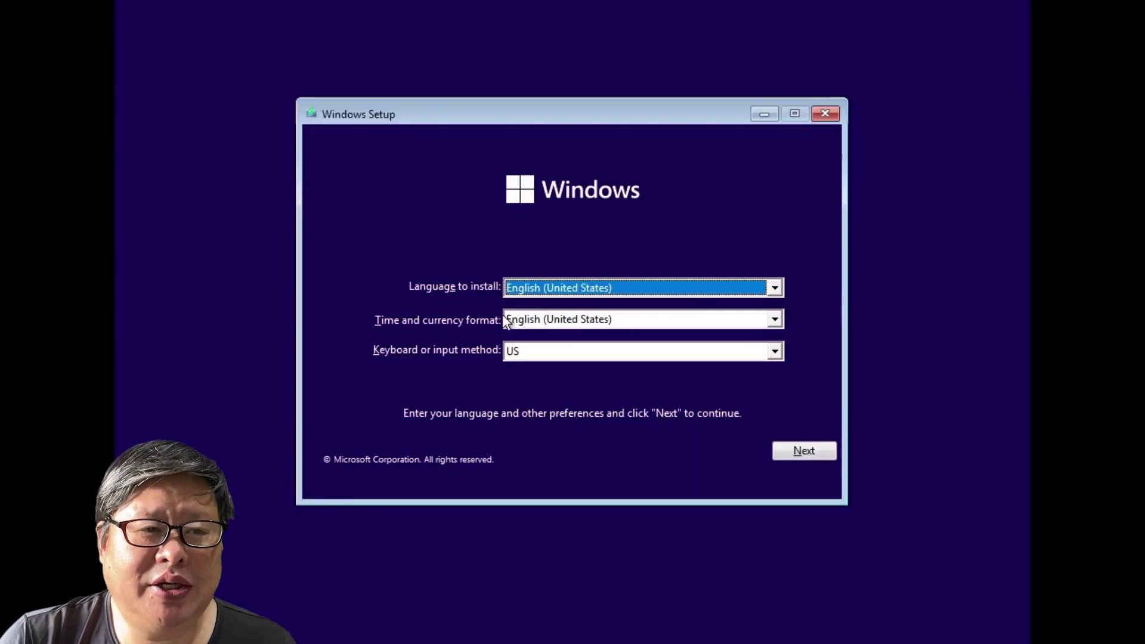
# Step: Set the time and currency format to English (Europe) after first trying Japanese
pyautogui.click(522, 354)
pyautogui.moveTo(775, 443); pyautogui.dragTo(775, 401)
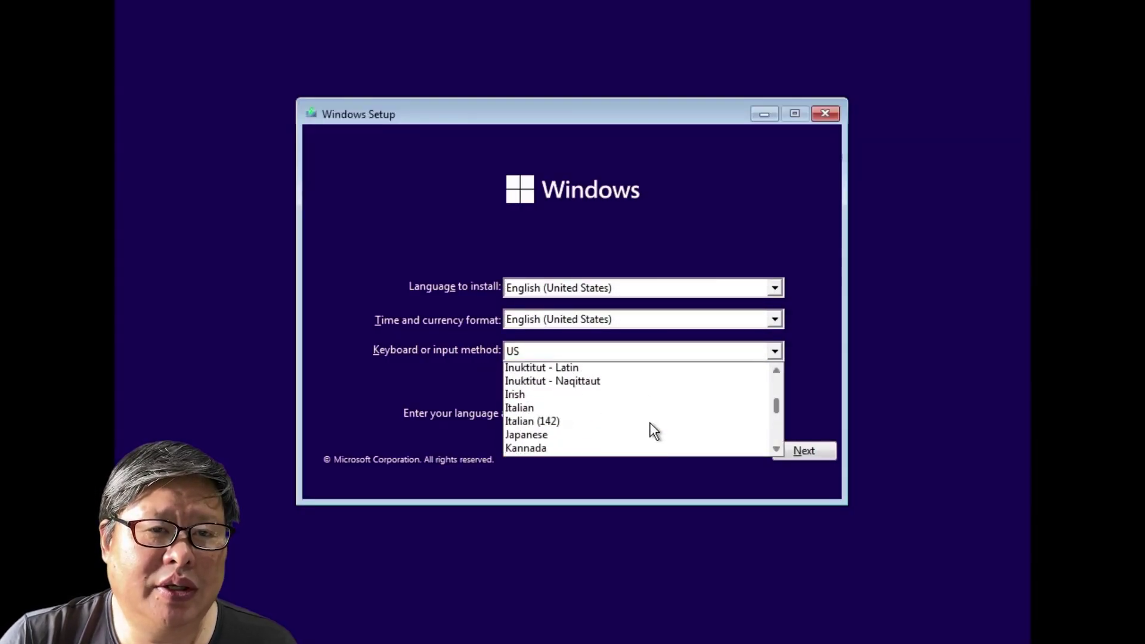
pyautogui.click(649, 433)
pyautogui.click(775, 320)
pyautogui.moveTo(772, 361); pyautogui.dragTo(775, 385)
pyautogui.scroll(-10, 776, 420)
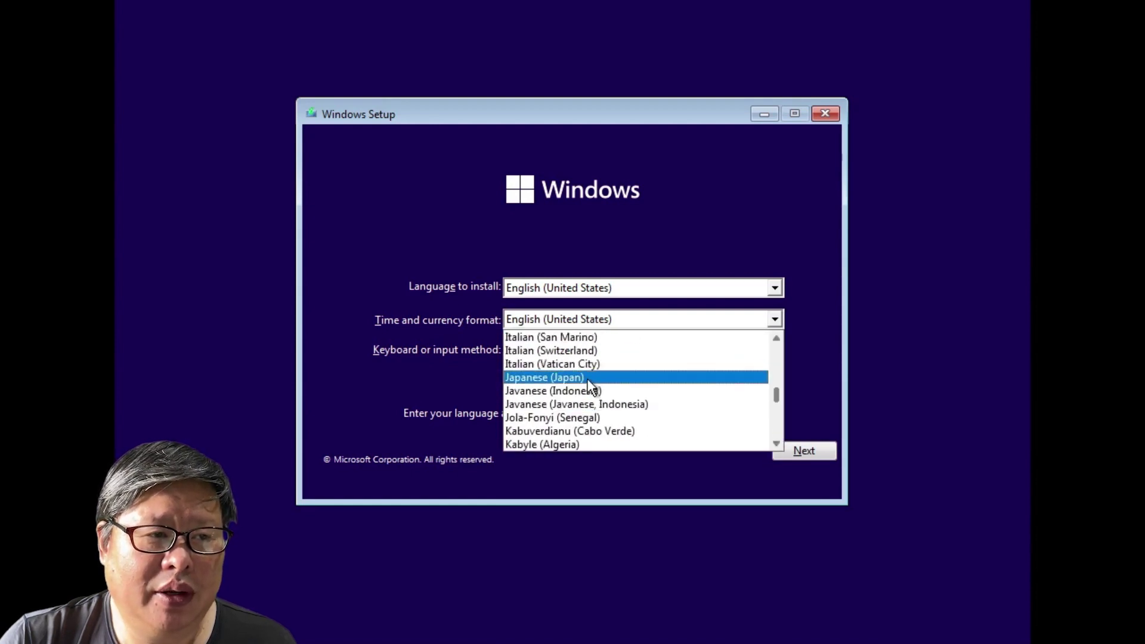
pyautogui.click(587, 379)
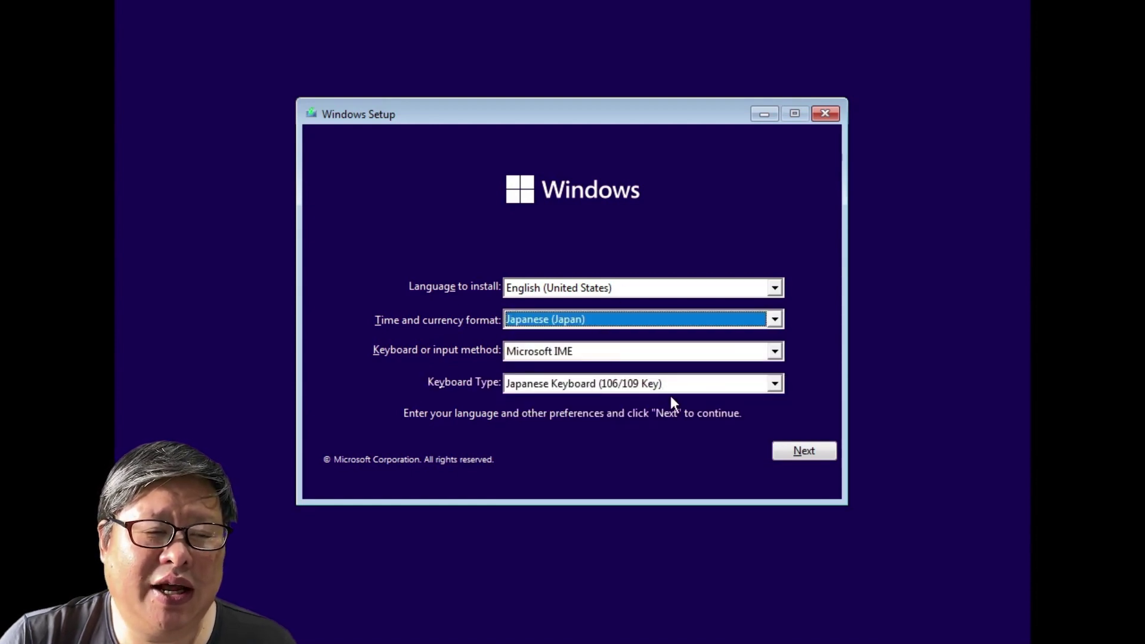
pyautogui.click(776, 320)
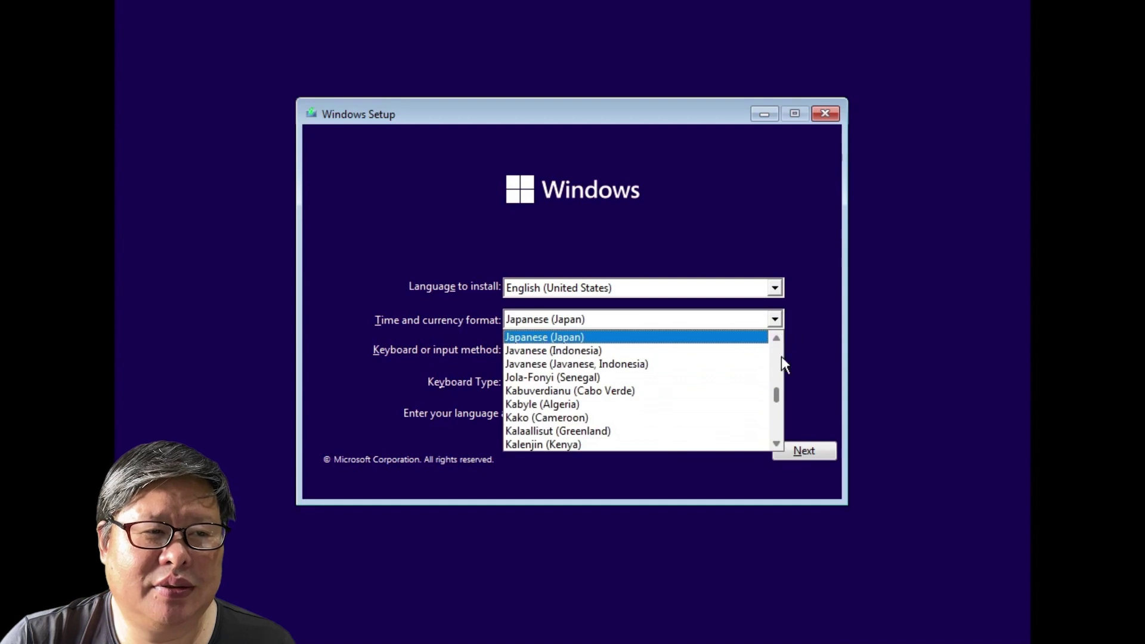
pyautogui.click(637, 320)
pyautogui.write('erican Samoa')
pyautogui.click(637, 321)
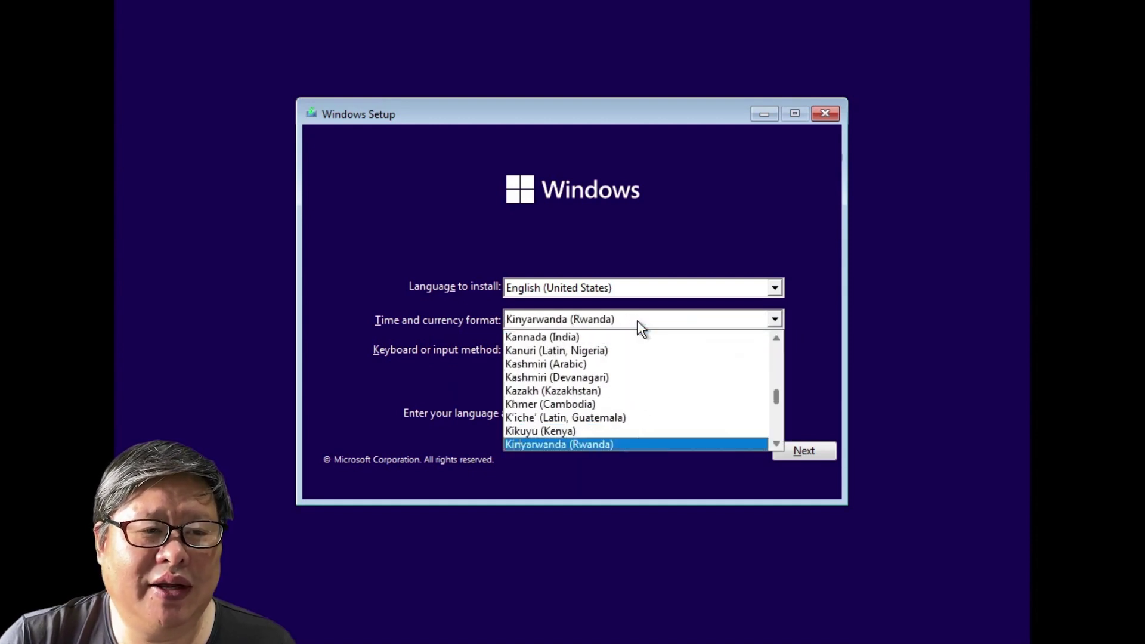
pyautogui.scroll(-10, 762, 397)
pyautogui.scroll(2, 741, 388)
pyautogui.click(632, 314)
pyautogui.write('erica')
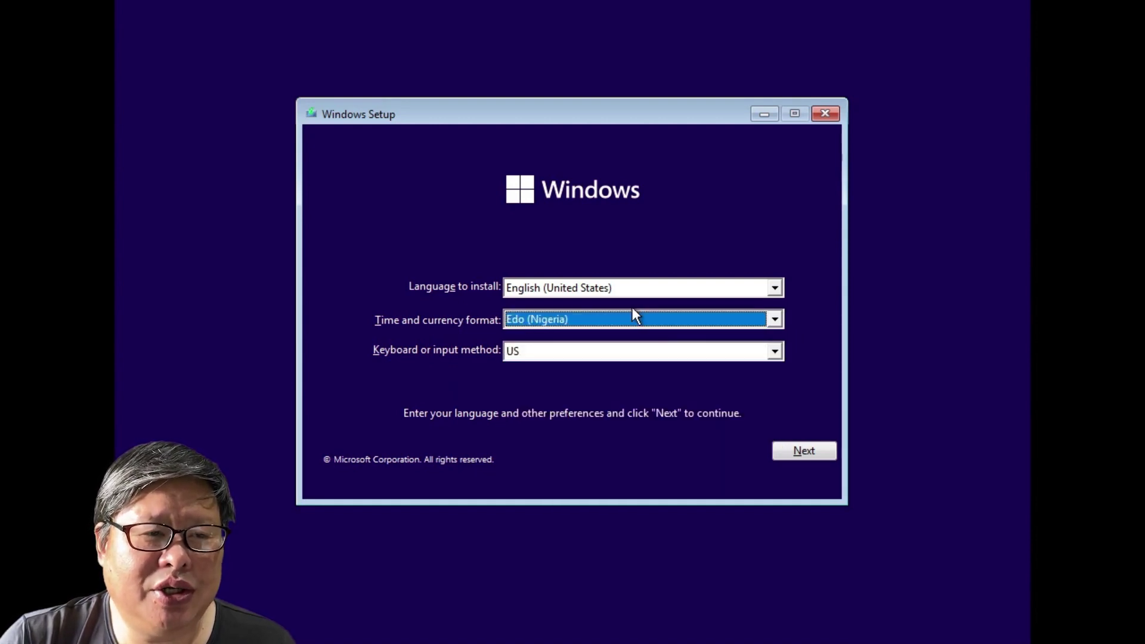
pyautogui.write('n')
pyautogui.click(775, 319)
pyautogui.scroll(-2, 693, 422)
pyautogui.scroll(-2, 692, 399)
pyautogui.scroll(-2, 692, 399)
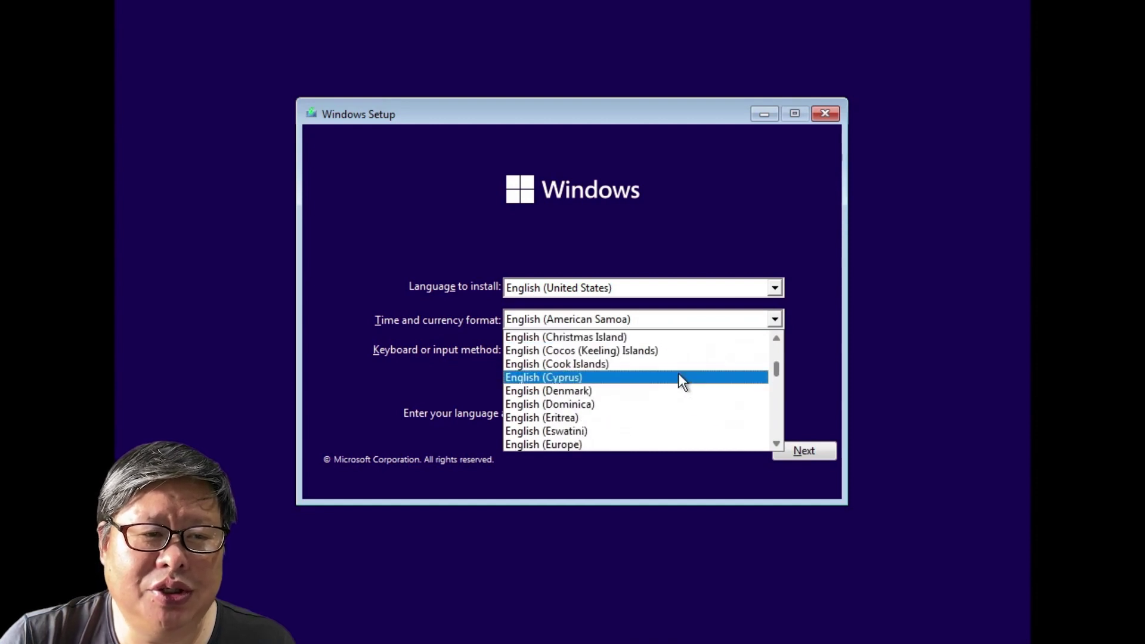
pyautogui.click(593, 446)
# Step: Set the keyboard layout to United Kingdom
pyautogui.click(536, 351)
pyautogui.scroll(20, 728, 424)
pyautogui.scroll(-2, 729, 422)
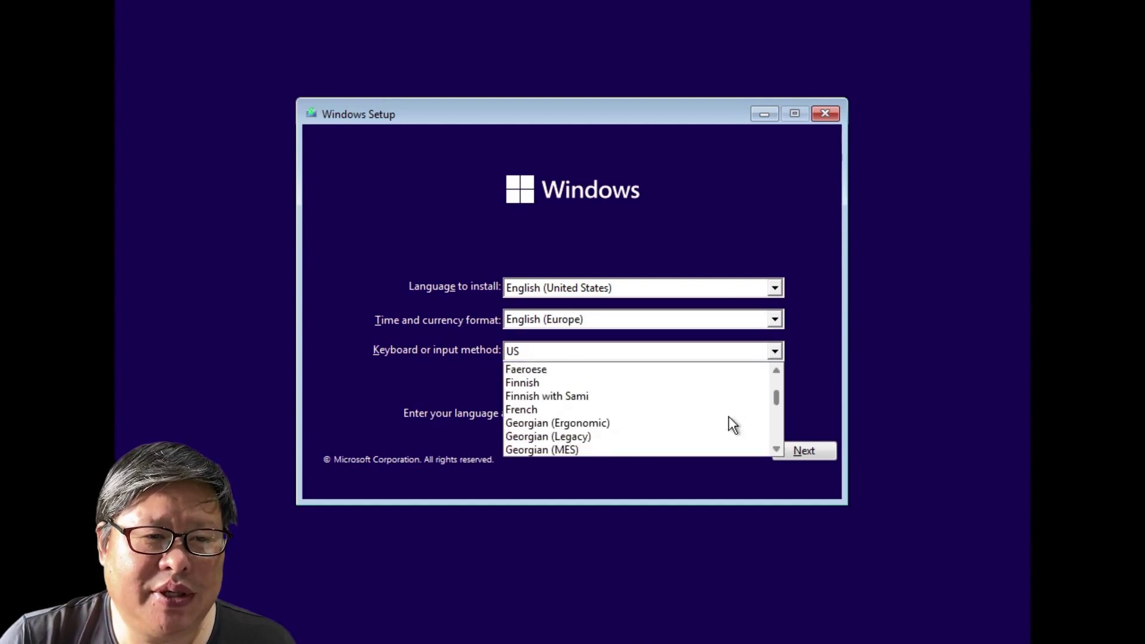
pyautogui.scroll(-2, 651, 412)
pyautogui.scroll(1, 728, 397)
pyautogui.scroll(-4, 727, 397)
pyautogui.scroll(-2, 720, 410)
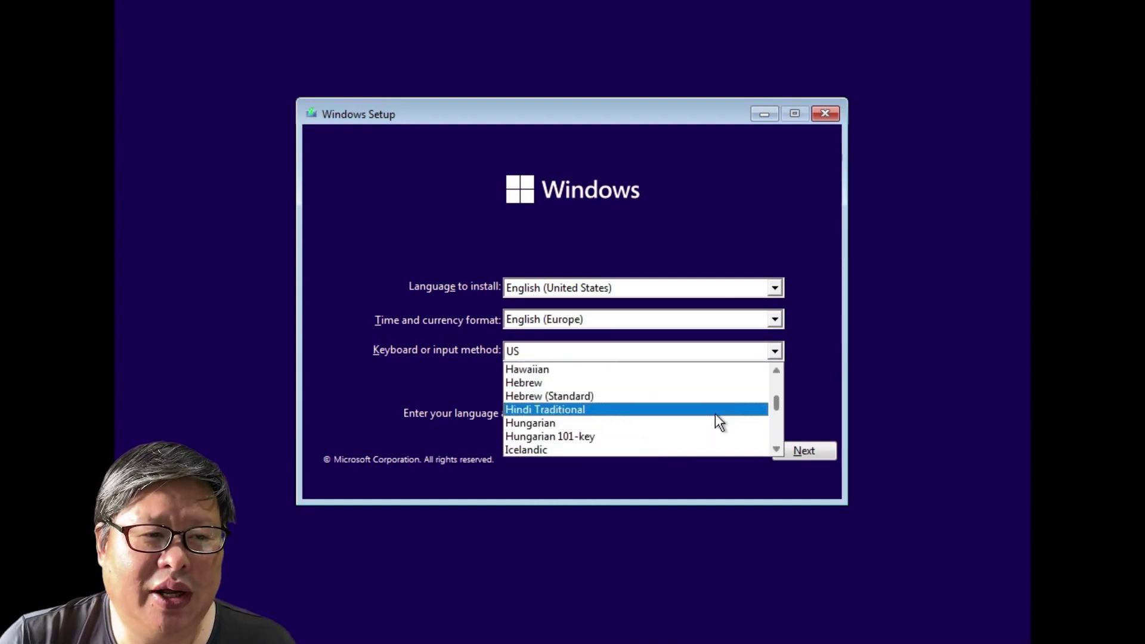
pyautogui.scroll(-4, 716, 422)
pyautogui.click(534, 397)
pyautogui.click(775, 351)
pyautogui.scroll(-5, 746, 422)
pyautogui.scroll(-20, 716, 419)
pyautogui.scroll(2, 700, 415)
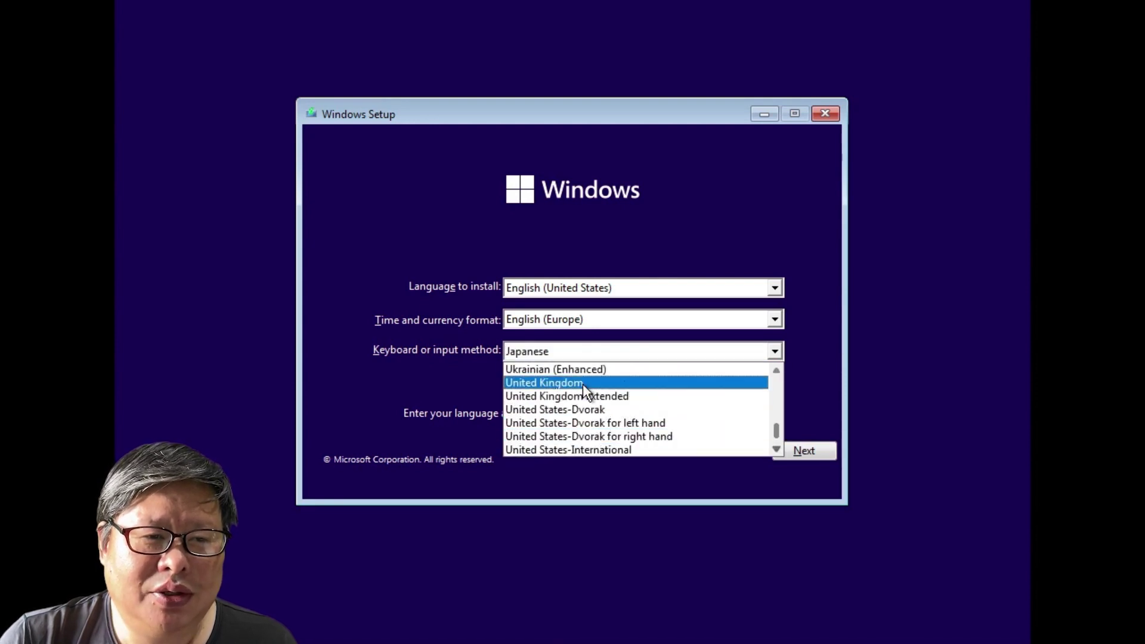
pyautogui.click(591, 383)
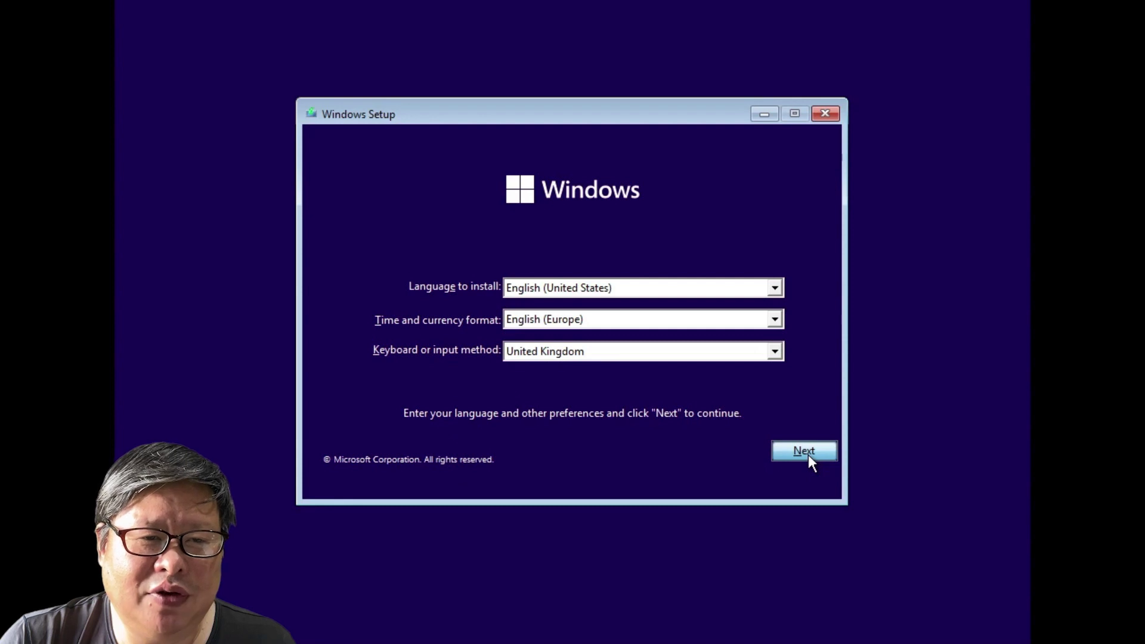
# Step: Accept the language settings and install Windows 11 Pro without a product key
pyautogui.click(808, 454)
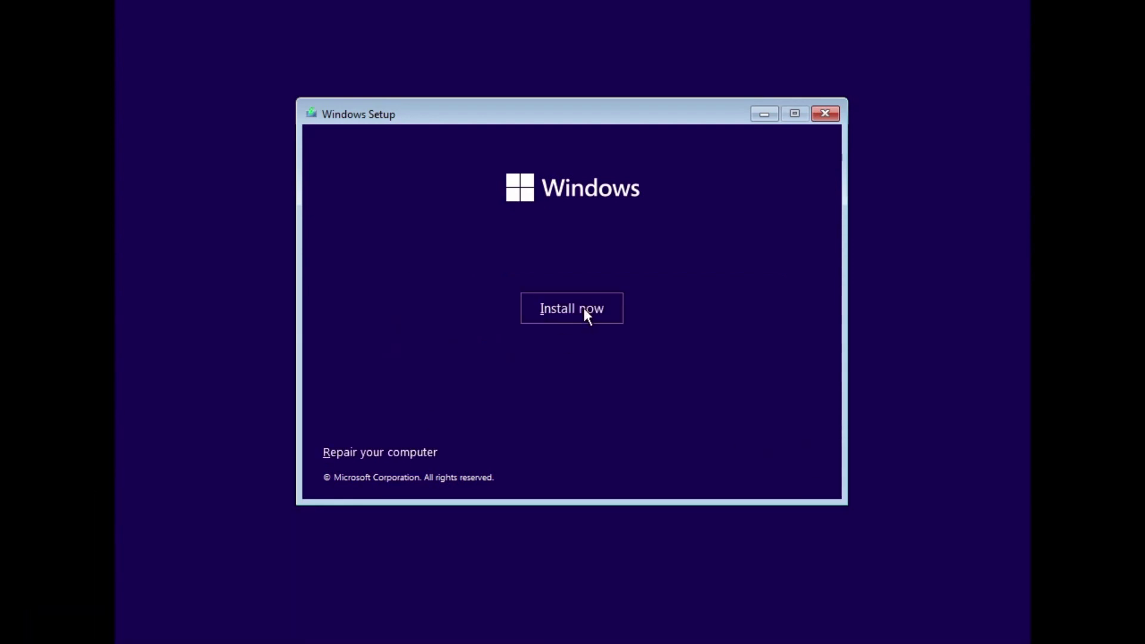
pyautogui.click(584, 308)
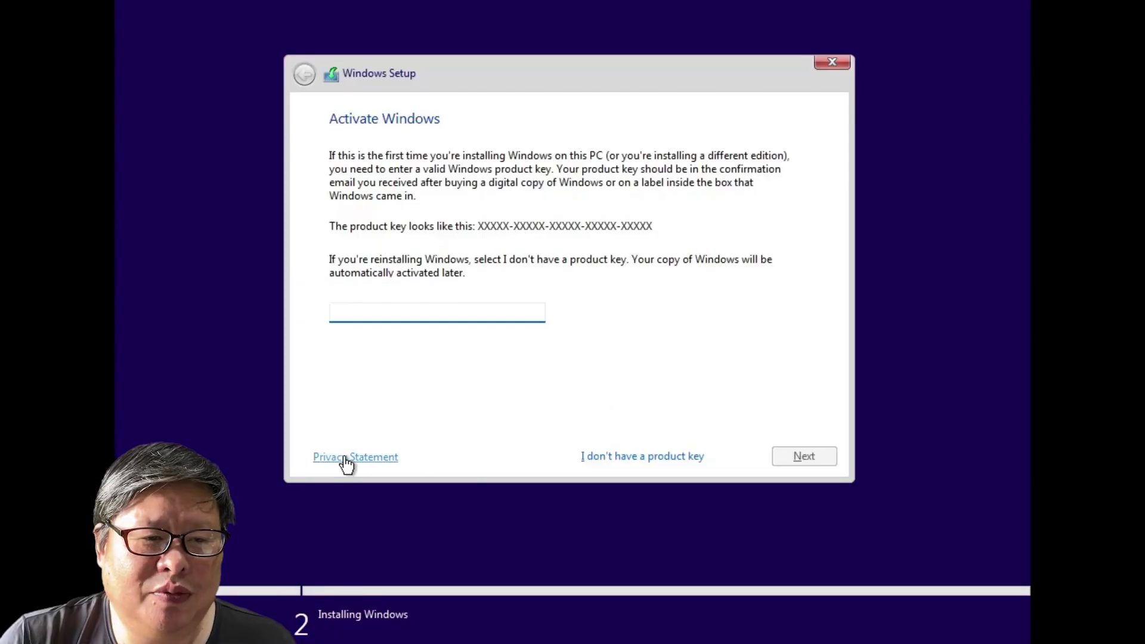
pyautogui.click(654, 456)
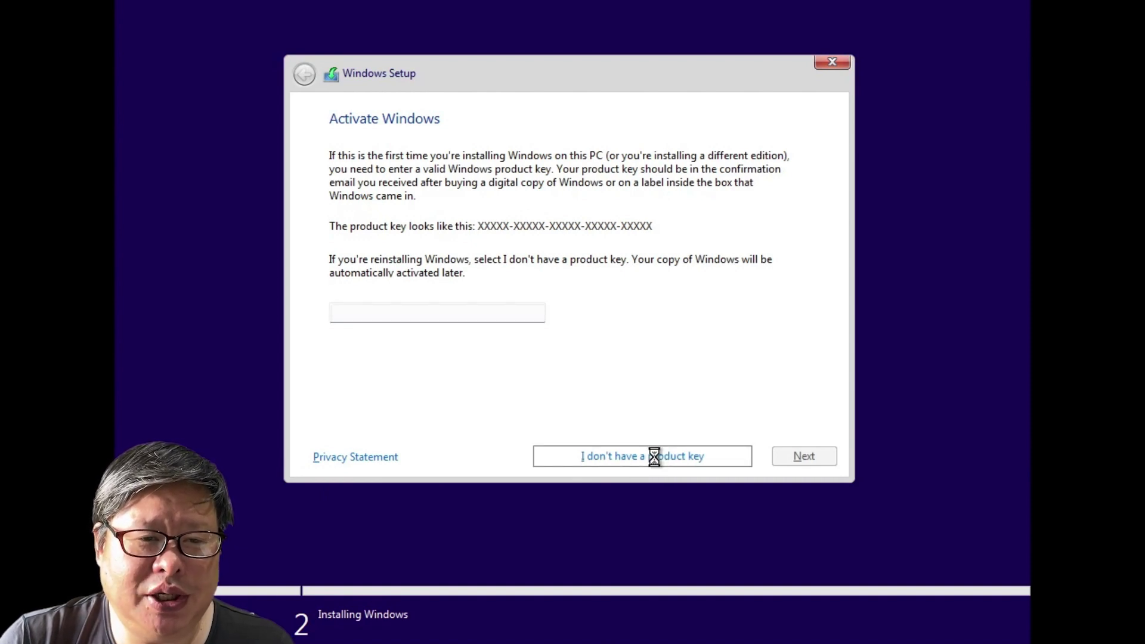
pyautogui.click(538, 264)
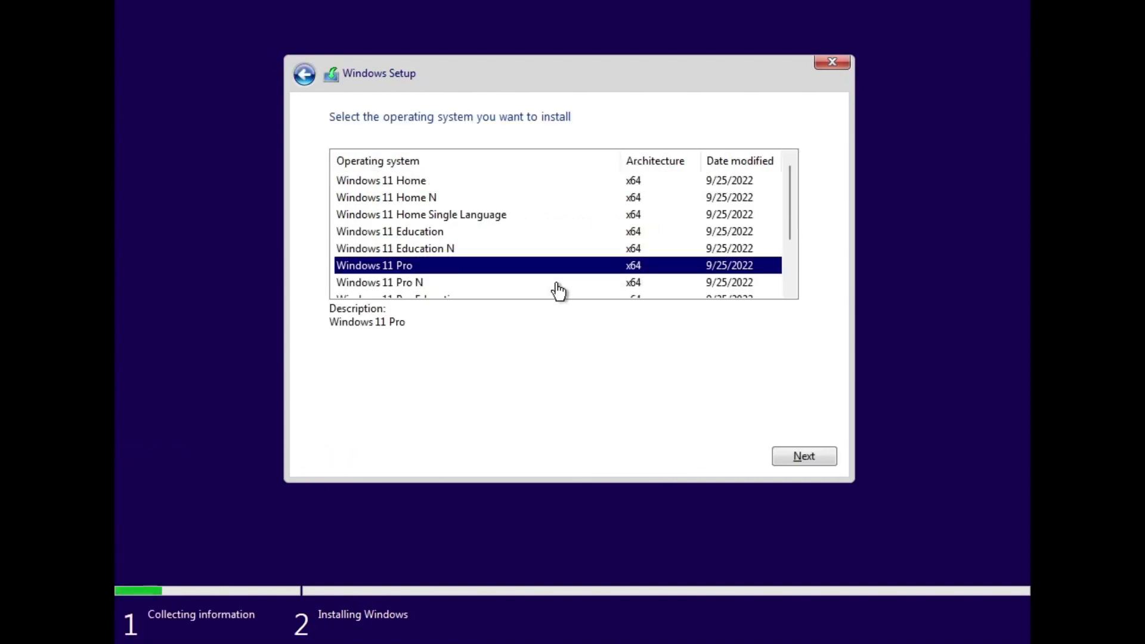
pyautogui.scroll(-1, 557, 289)
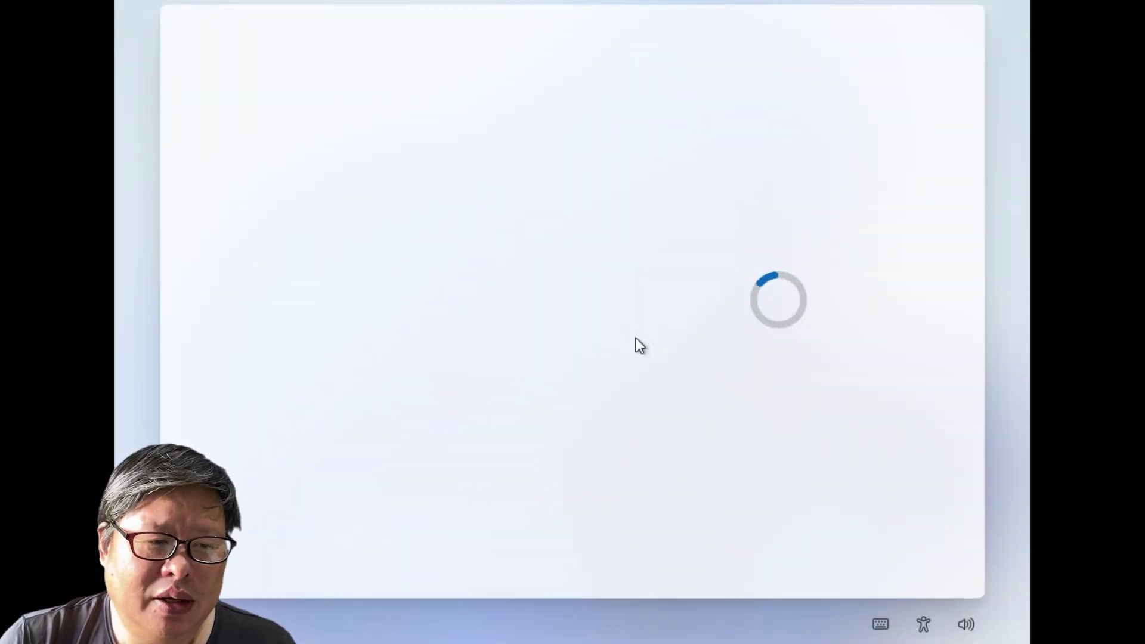
# Step: Set up for work or school using Domain join instead, then accept privacy settings
pyautogui.click(713, 334)
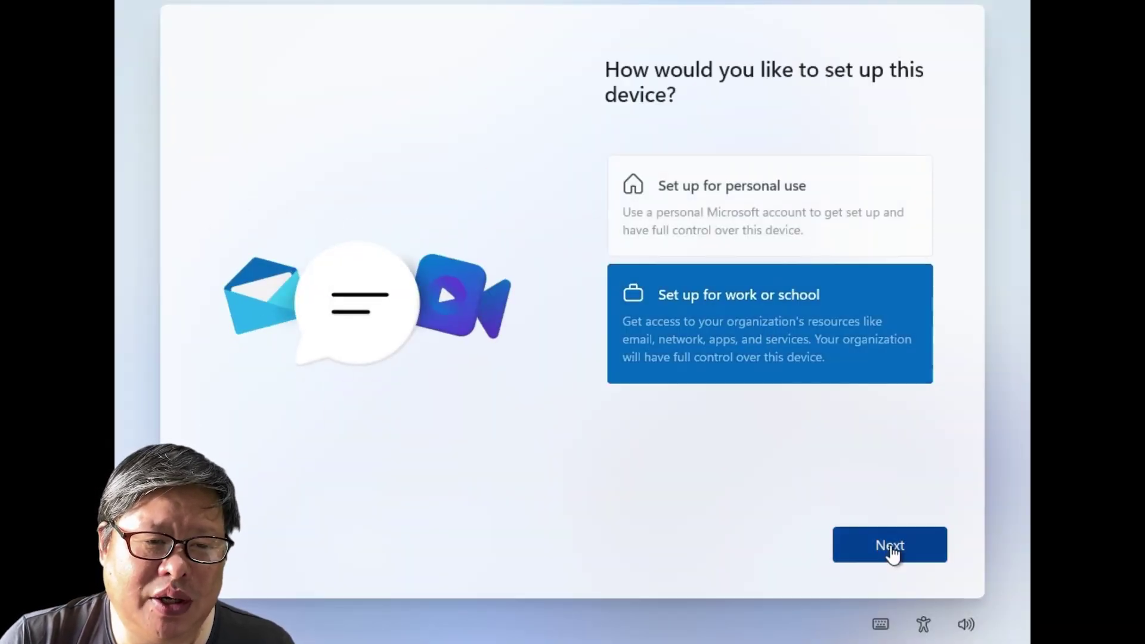
pyautogui.click(890, 546)
pyautogui.click(638, 353)
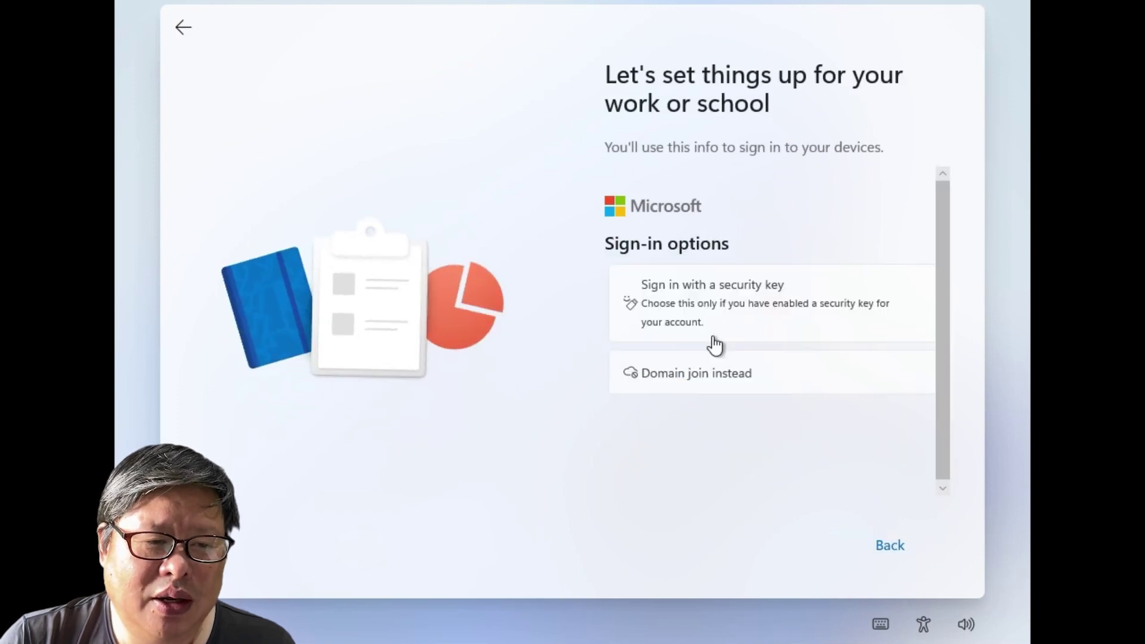
pyautogui.click(706, 373)
pyautogui.write('H')
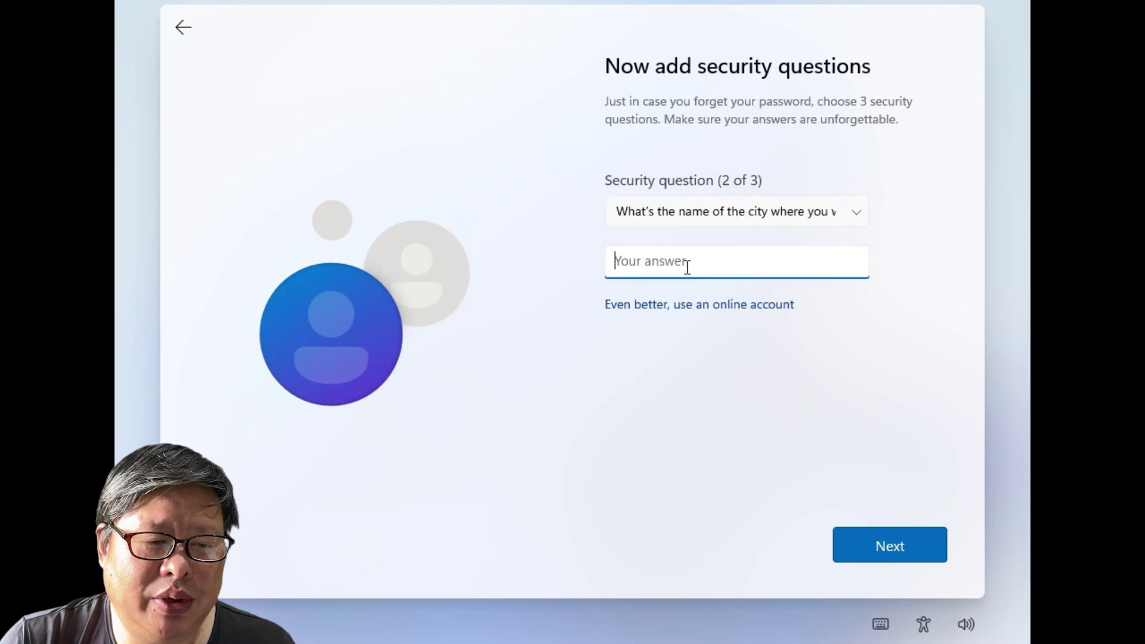
pyautogui.click(890, 548)
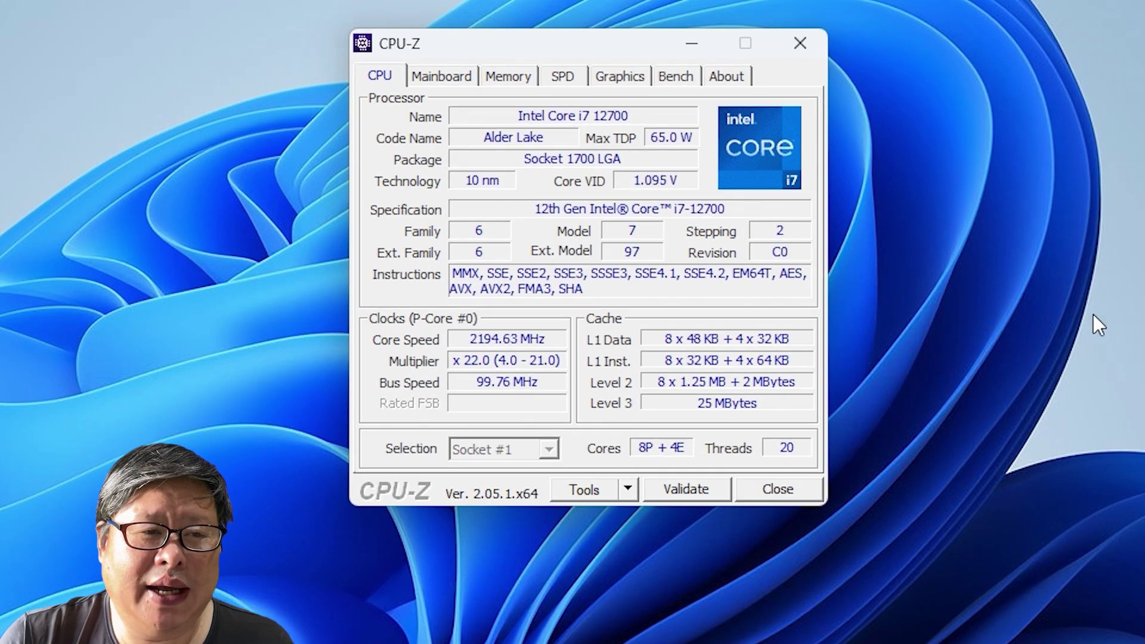
# Step: Check CPU-Z's Mainboard, Memory and SPD tabs for the ASRock B660 Pro RS and 32GB DDR4
pyautogui.click(438, 76)
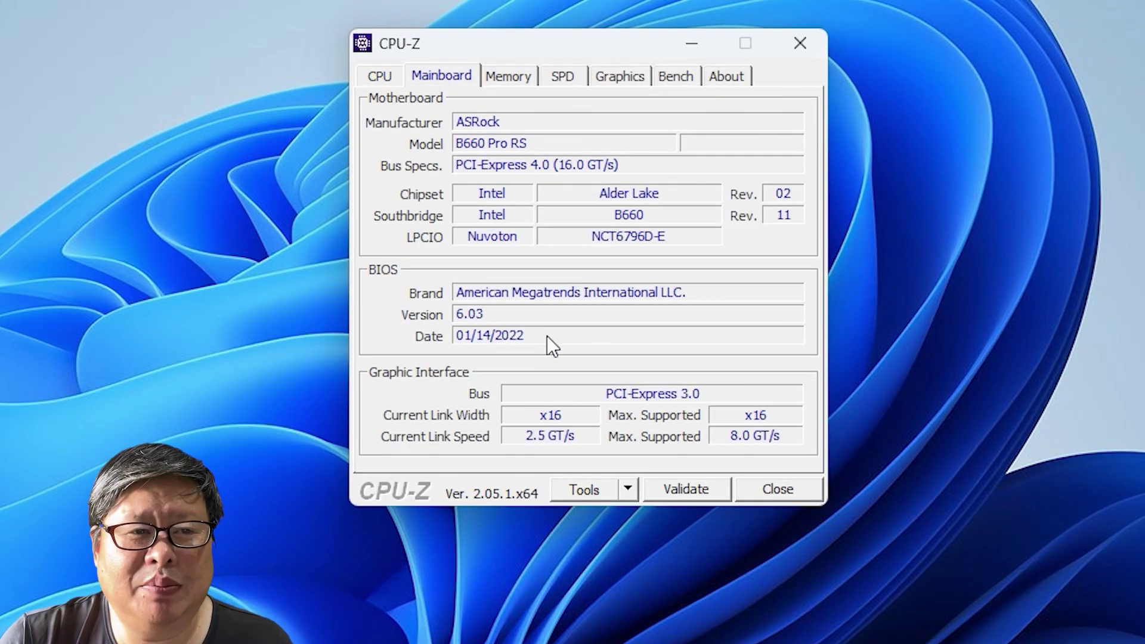
pyautogui.click(508, 75)
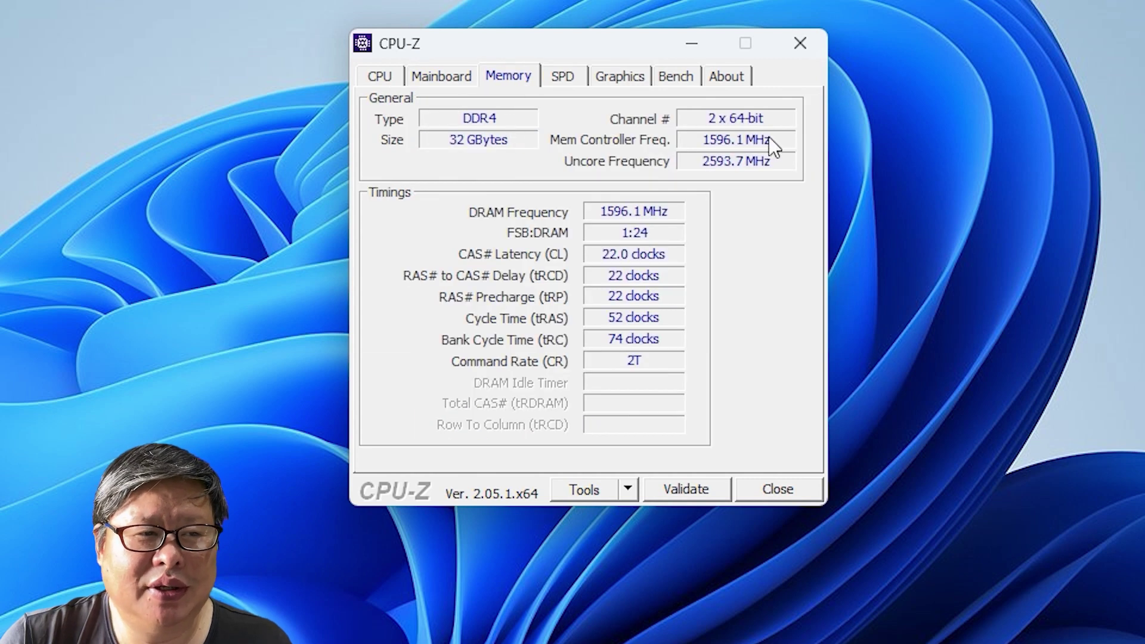
pyautogui.click(563, 76)
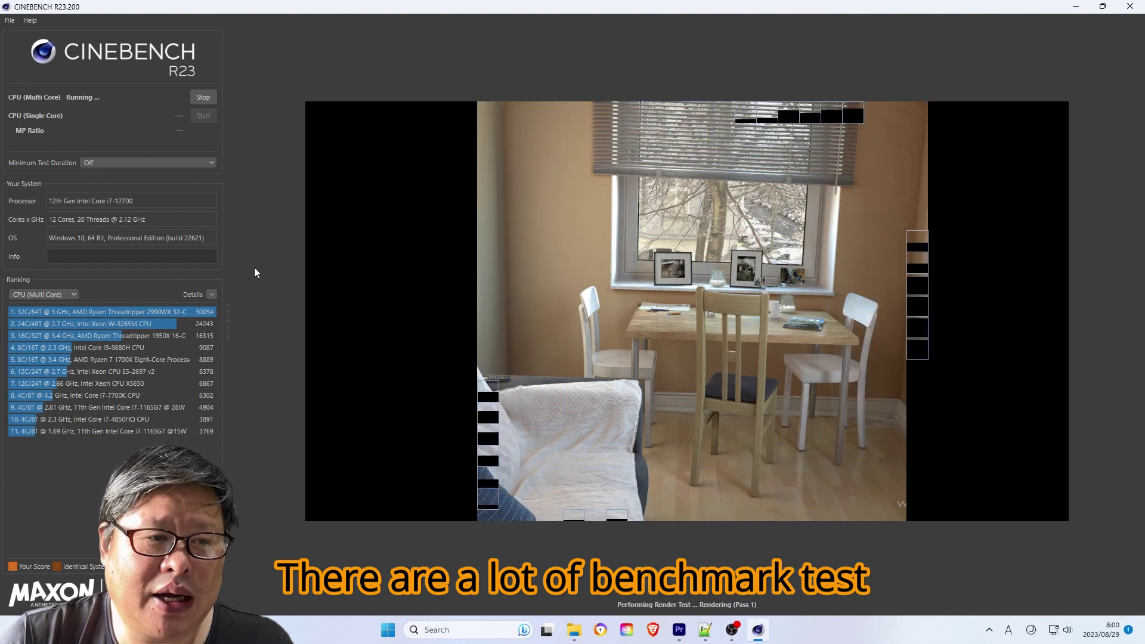
# Step: Toggle Cinebench's ranking Details dropdown, then select the AOMEI and AOMEI Recovery partitions on Disk 3
pyautogui.click(211, 295)
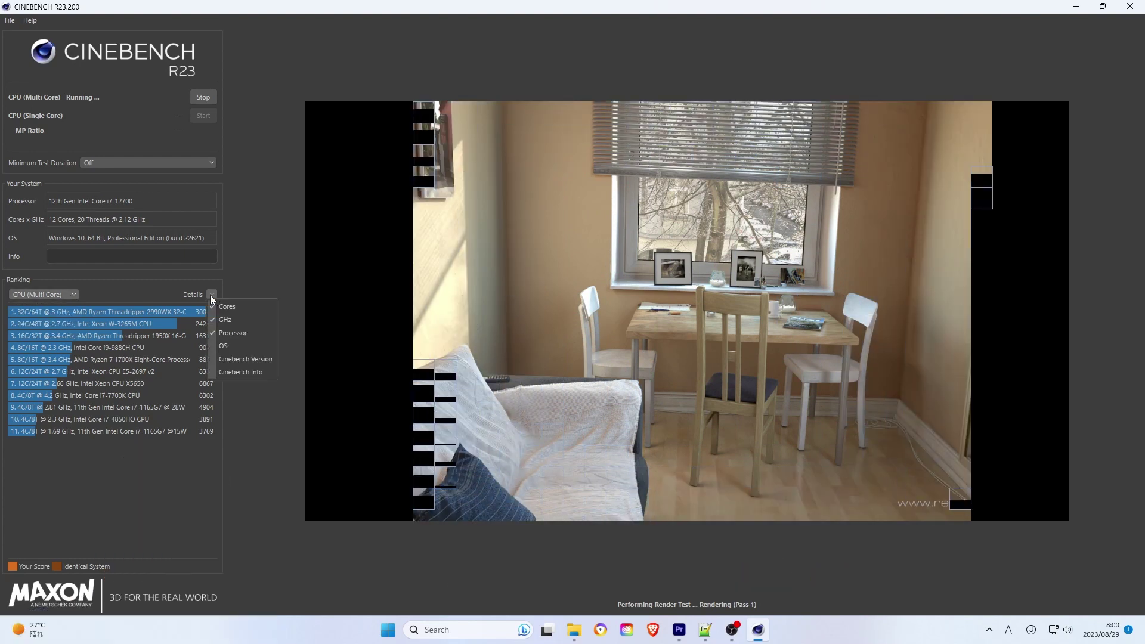
pyautogui.click(270, 349)
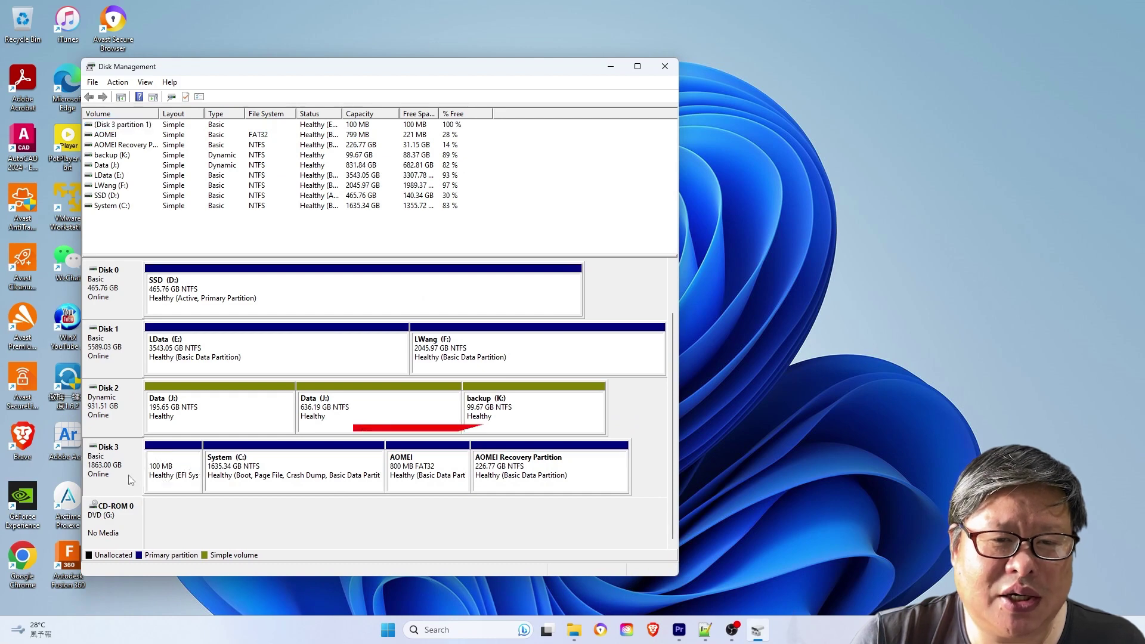
pyautogui.click(436, 464)
pyautogui.click(562, 472)
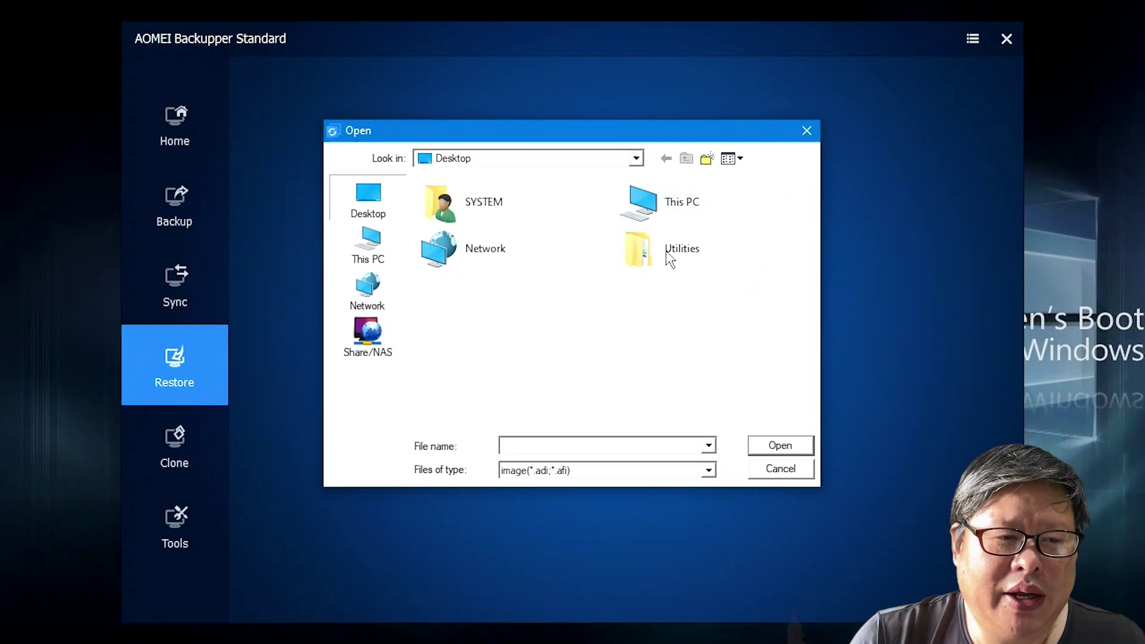
# Step: Load the All.adi image from SSD (D:) > Backup > All and continue past Image Information
pyautogui.doubleClick(653, 207)
pyautogui.scroll(-5, 567, 399)
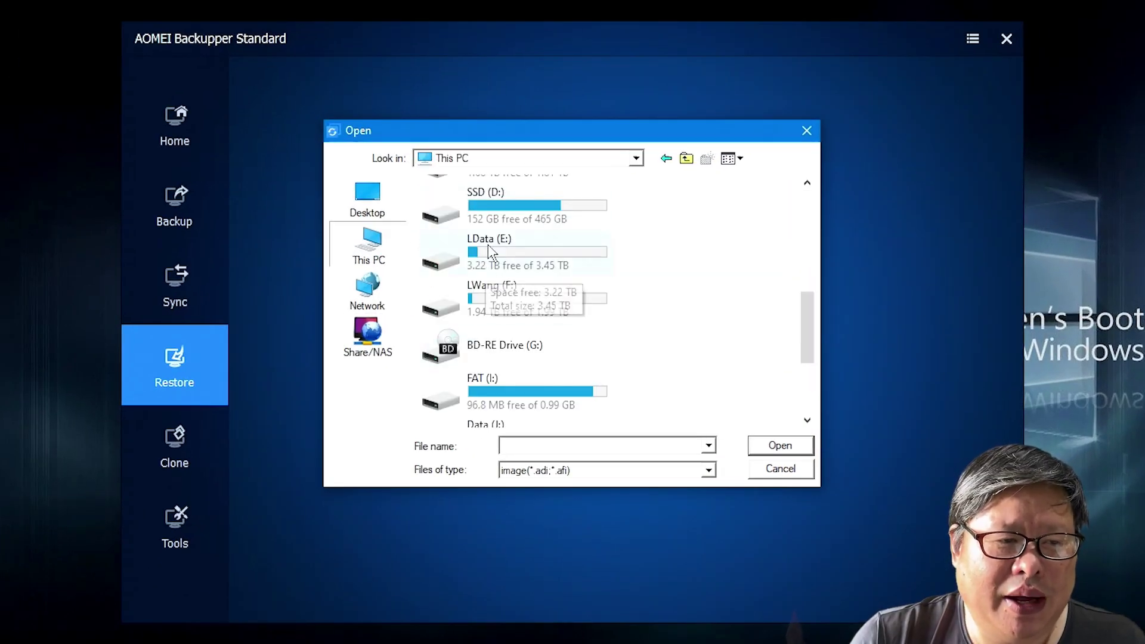
pyautogui.doubleClick(499, 219)
pyautogui.doubleClick(474, 241)
pyautogui.doubleClick(499, 207)
pyautogui.click(499, 206)
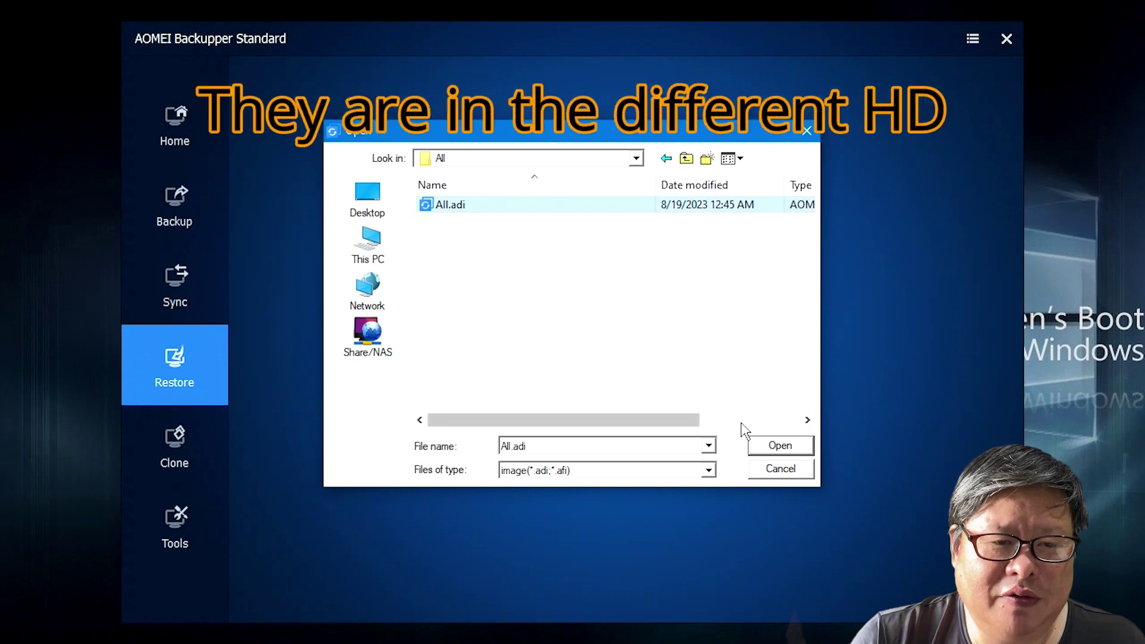
pyautogui.click(762, 440)
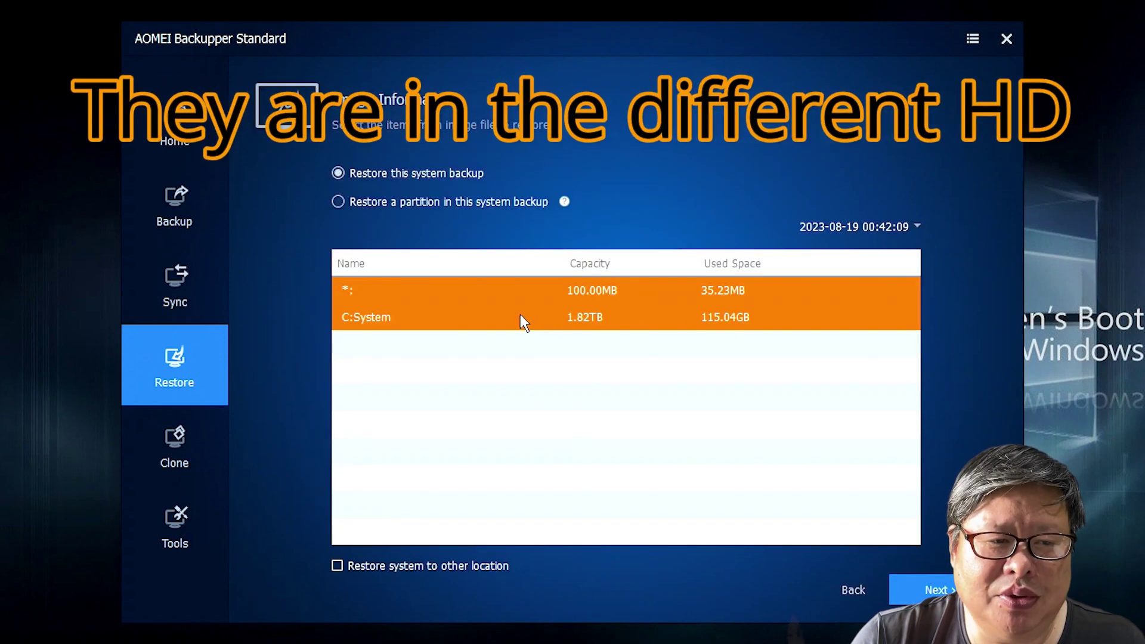
pyautogui.click(938, 591)
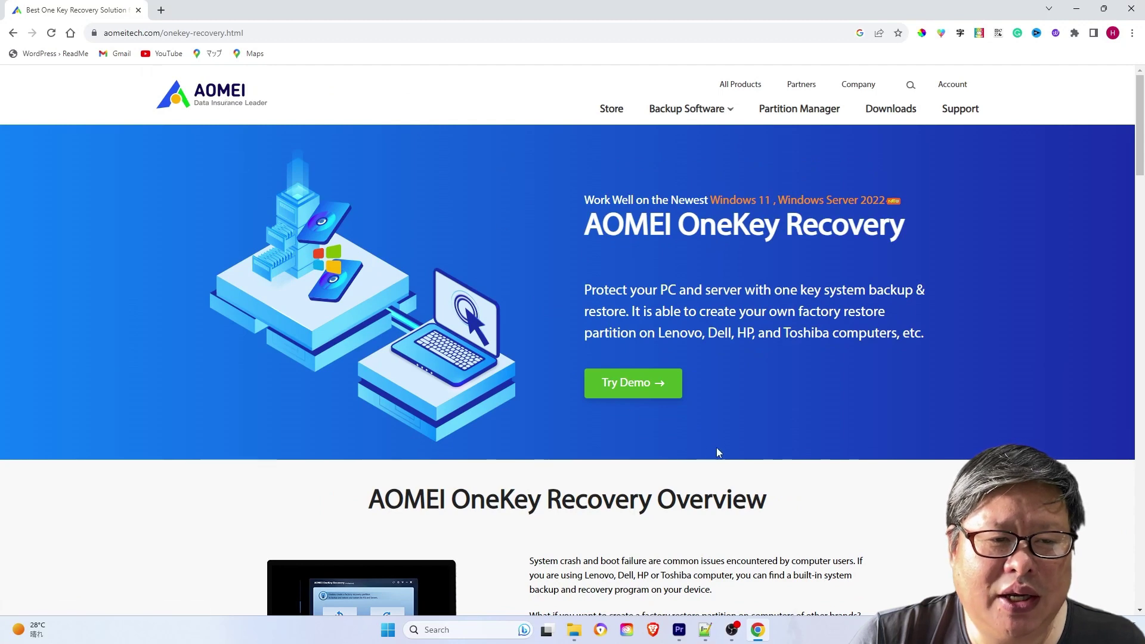
pyautogui.scroll(-2, 830, 404)
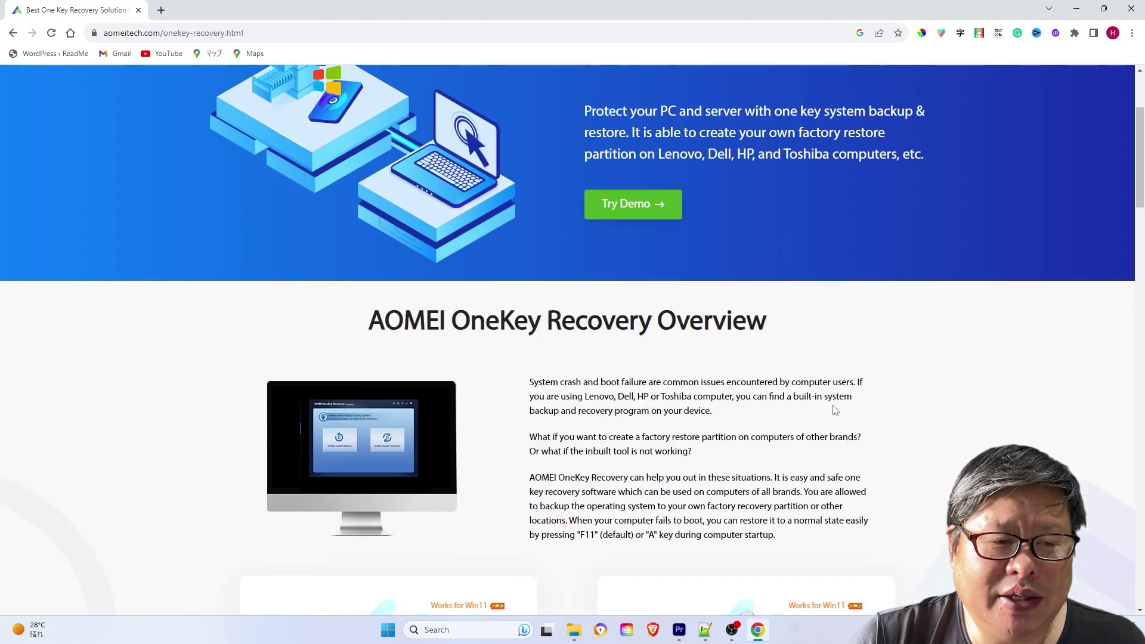
pyautogui.scroll(-3, 826, 403)
pyautogui.scroll(-3, 629, 383)
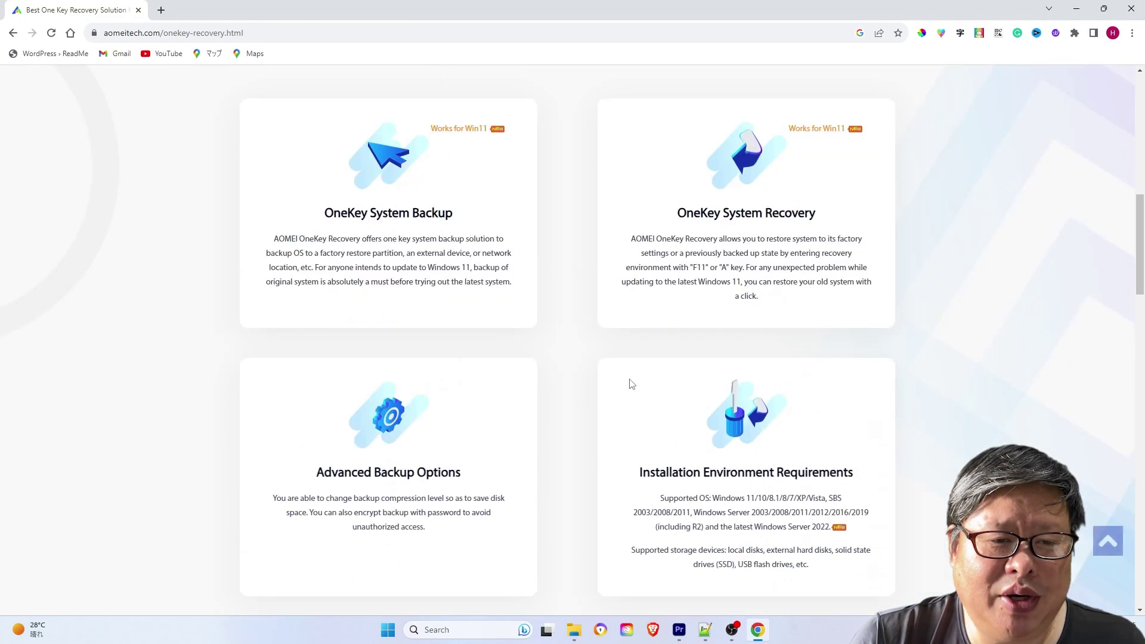
pyautogui.scroll(-2, 609, 376)
pyautogui.scroll(-2, 569, 347)
pyautogui.scroll(-2, 568, 347)
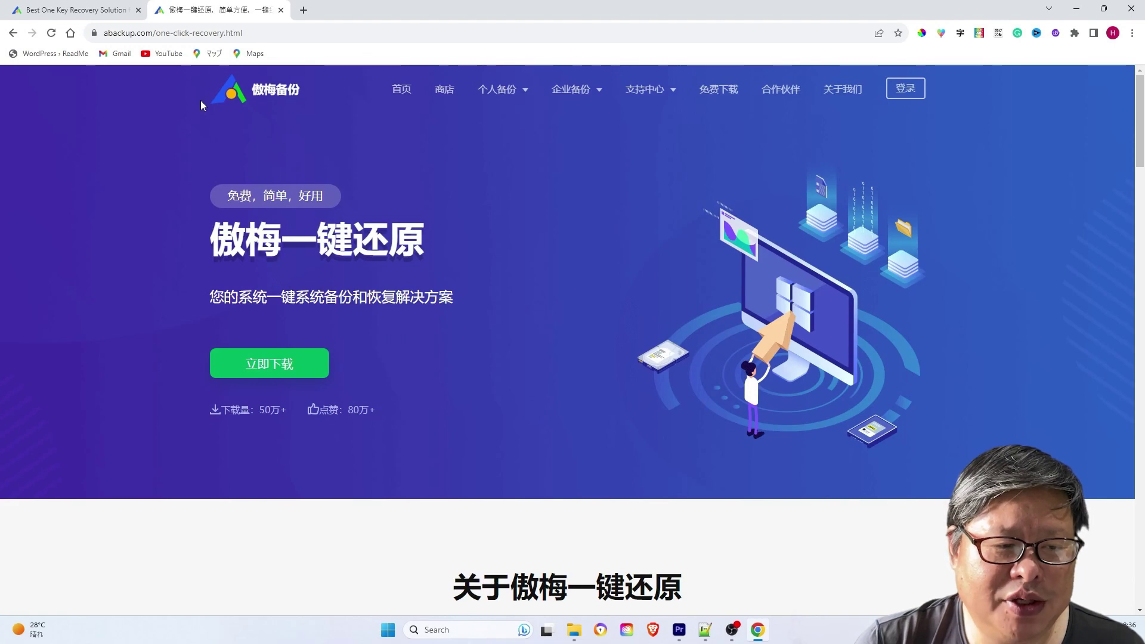
# Step: Translate the Chinese AOMEI one-click restore page into English with Edge's translator
pyautogui.click(843, 88)
pyautogui.scroll(-5, 473, 486)
pyautogui.scroll(-10, 617, 285)
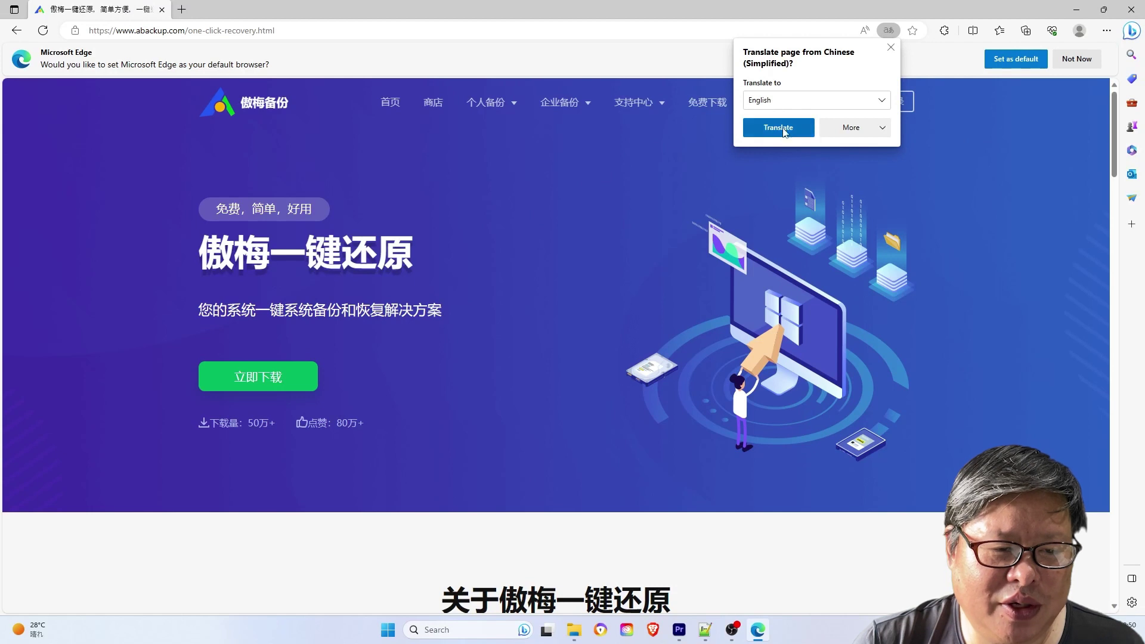
pyautogui.click(778, 128)
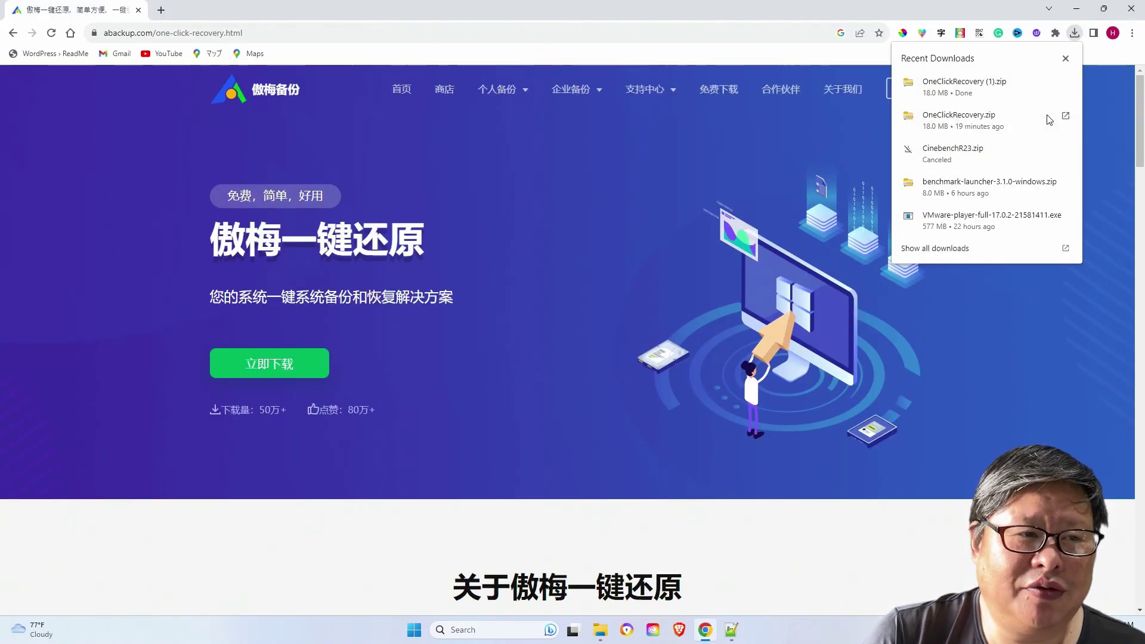
# Step: Run OneClickRecovery1.6.2.exe from the downloaded OneClickRecovery.zip and approve the UAC prompt
pyautogui.click(1064, 115)
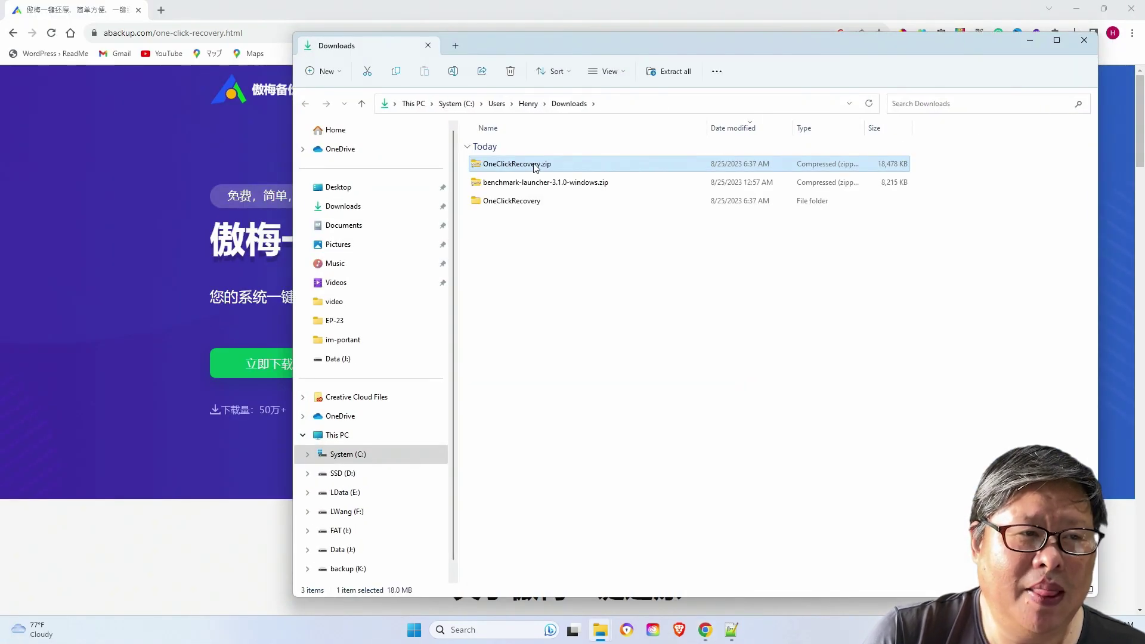
pyautogui.doubleClick(519, 161)
pyautogui.doubleClick(524, 149)
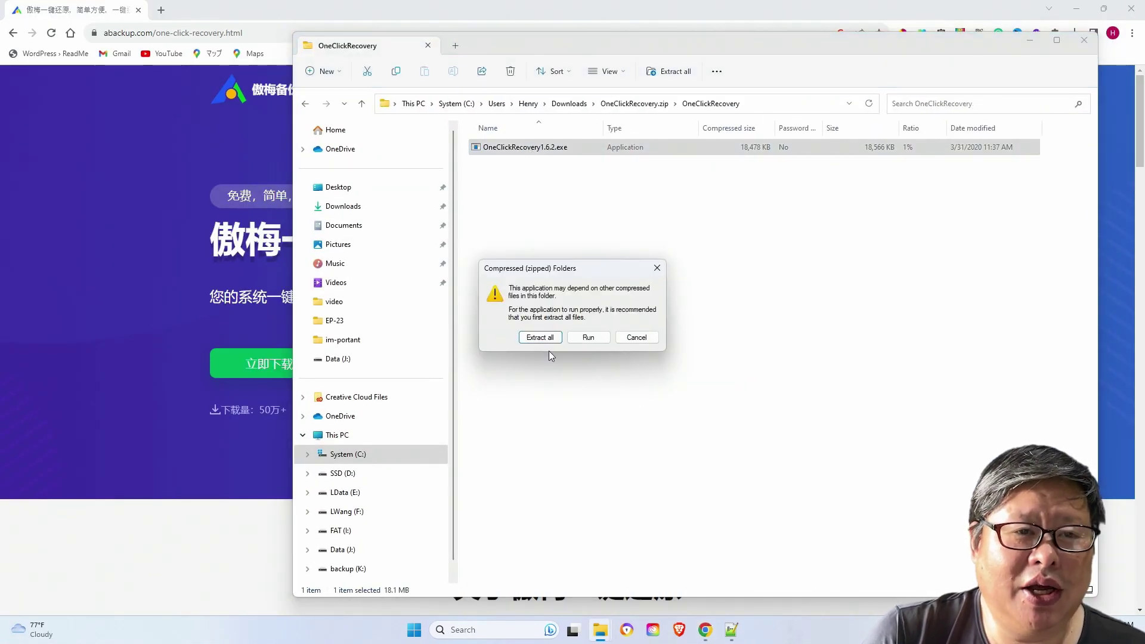
pyautogui.click(590, 338)
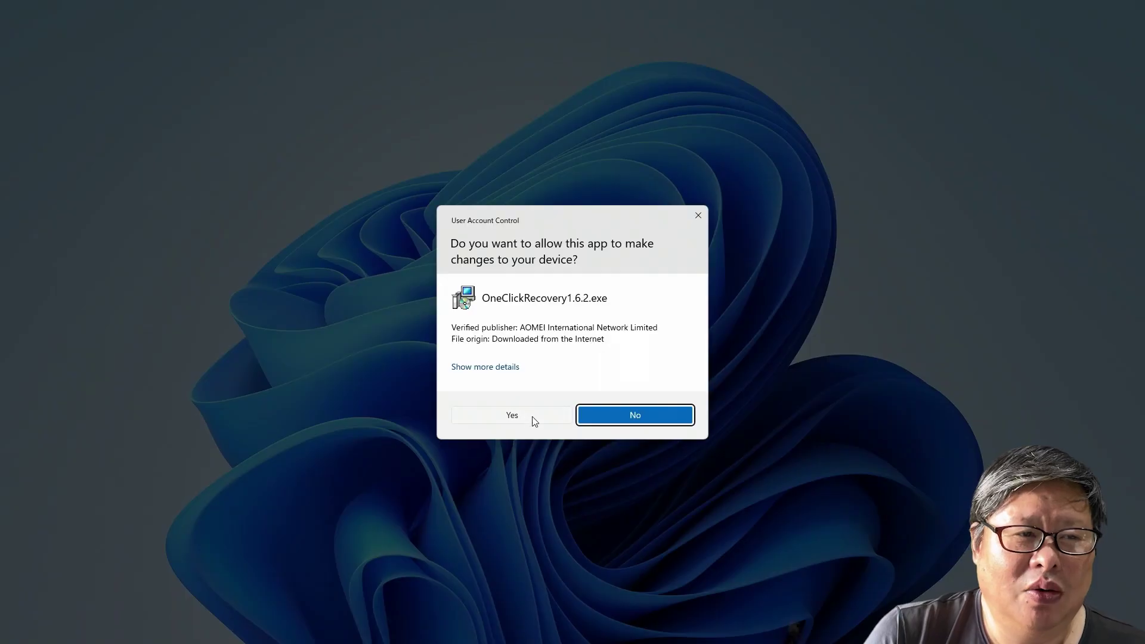
pyautogui.click(514, 416)
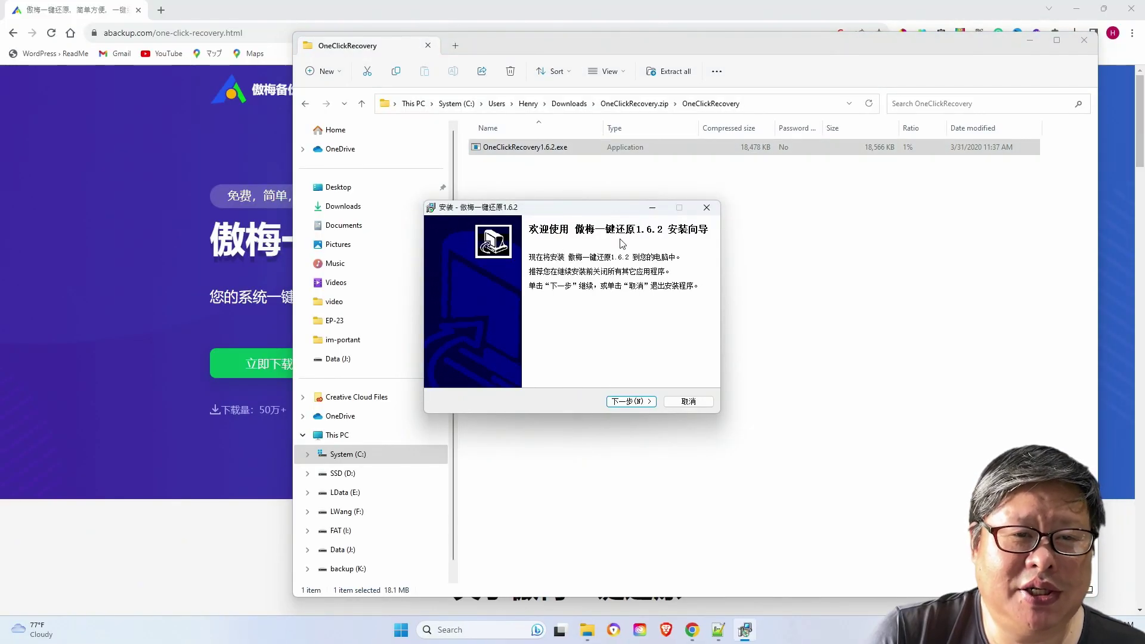
# Step: Accept the license agreement and complete the OneKey Recovery 1.6.2 setup wizard
pyautogui.click(630, 402)
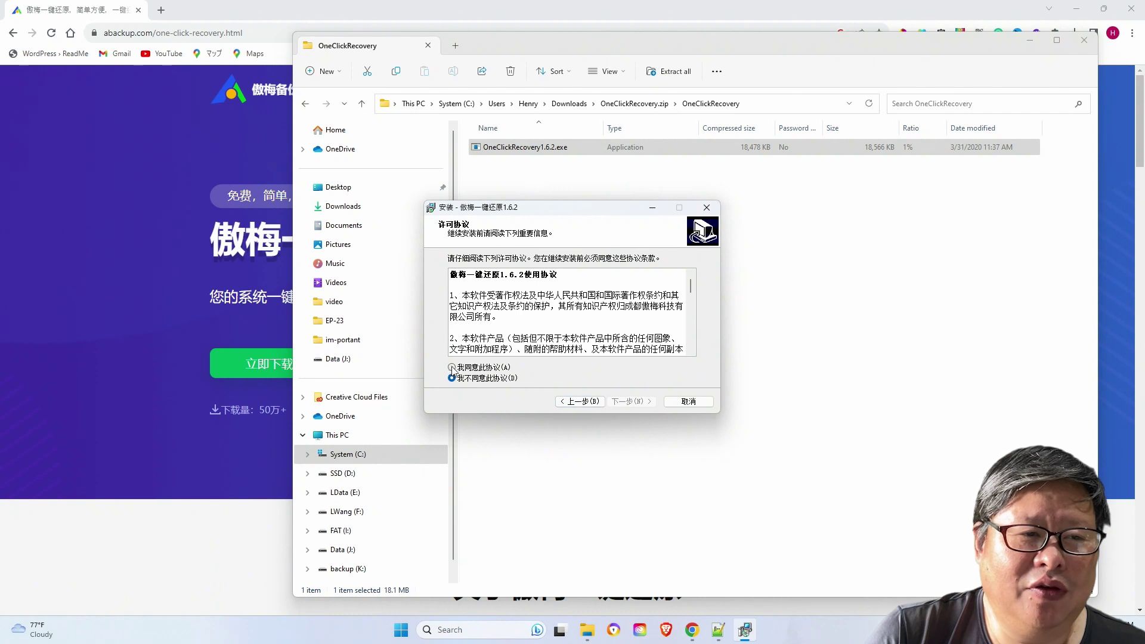
pyautogui.click(452, 368)
pyautogui.click(630, 402)
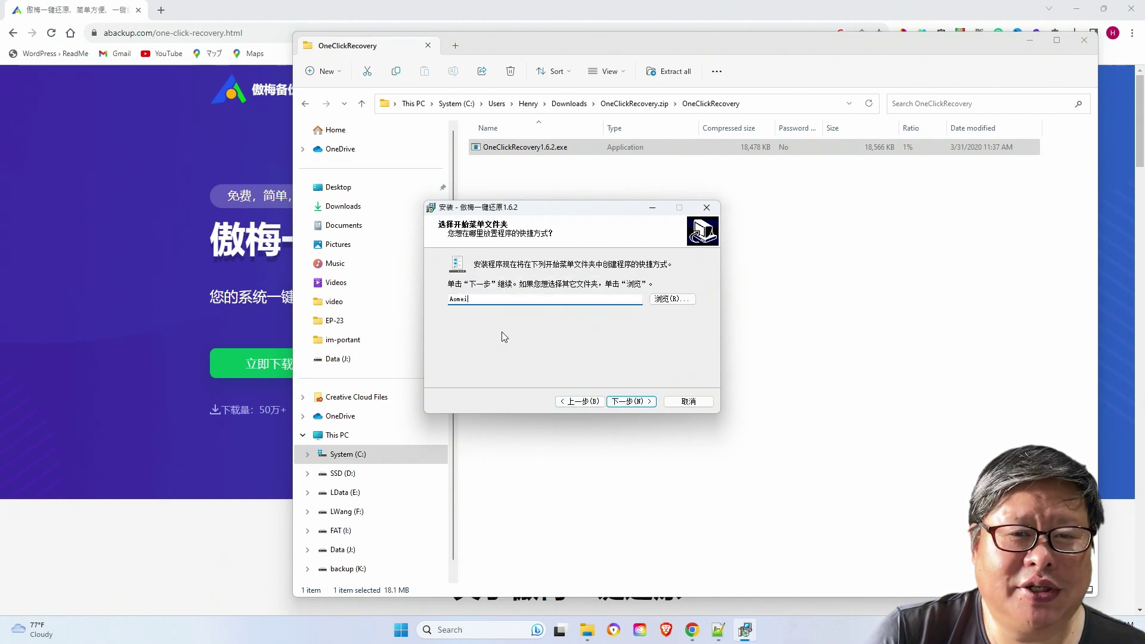
pyautogui.press('Return')
pyautogui.press('Return')
pyautogui.press('Return')
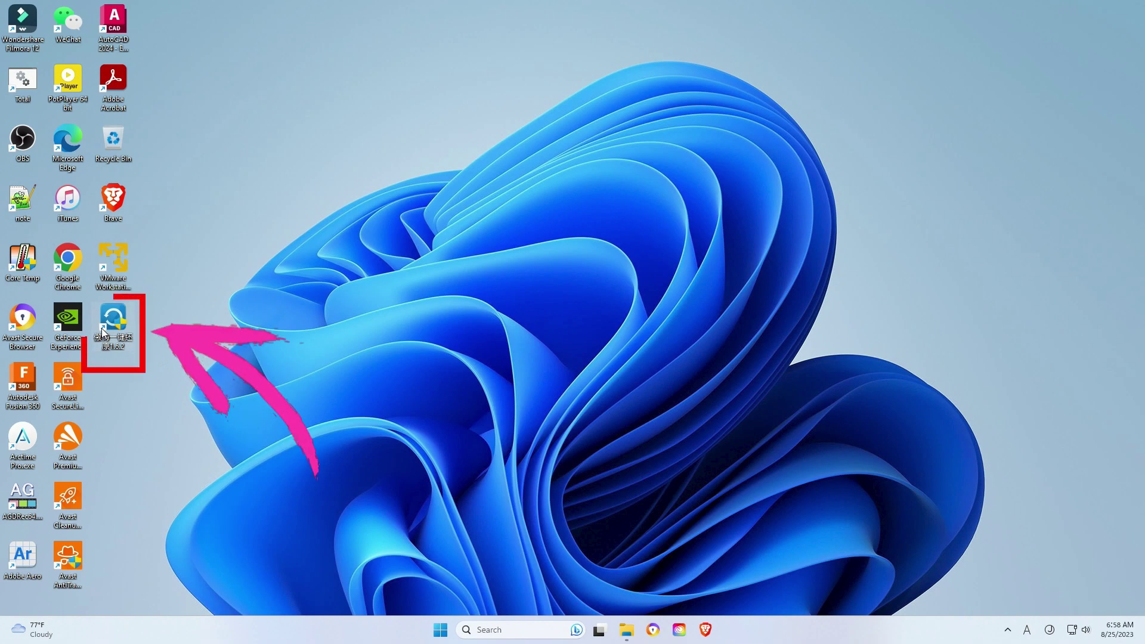
# Step: Launch OneKey Recovery and start a OneKey System Backup to a recovery partition
pyautogui.doubleClick(101, 328)
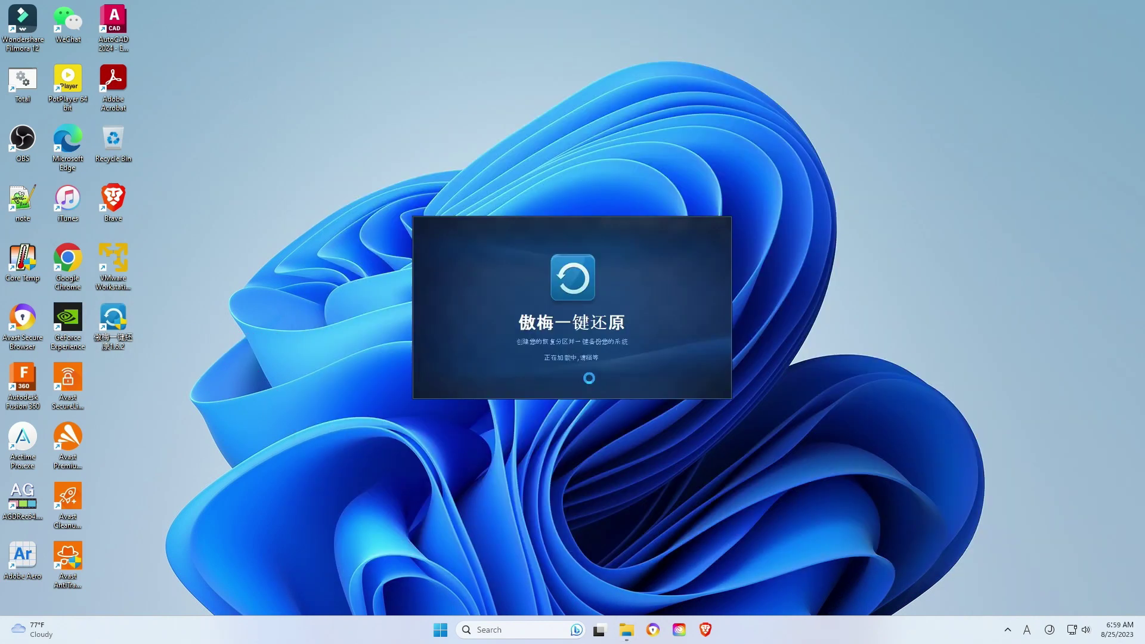
pyautogui.click(483, 355)
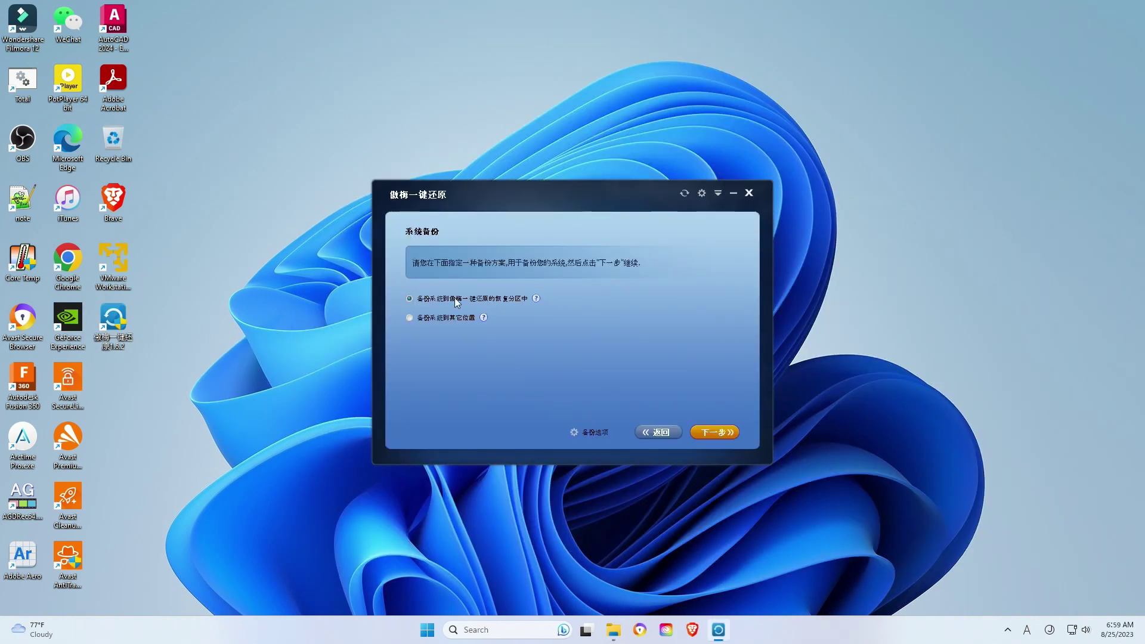
pyautogui.click(714, 432)
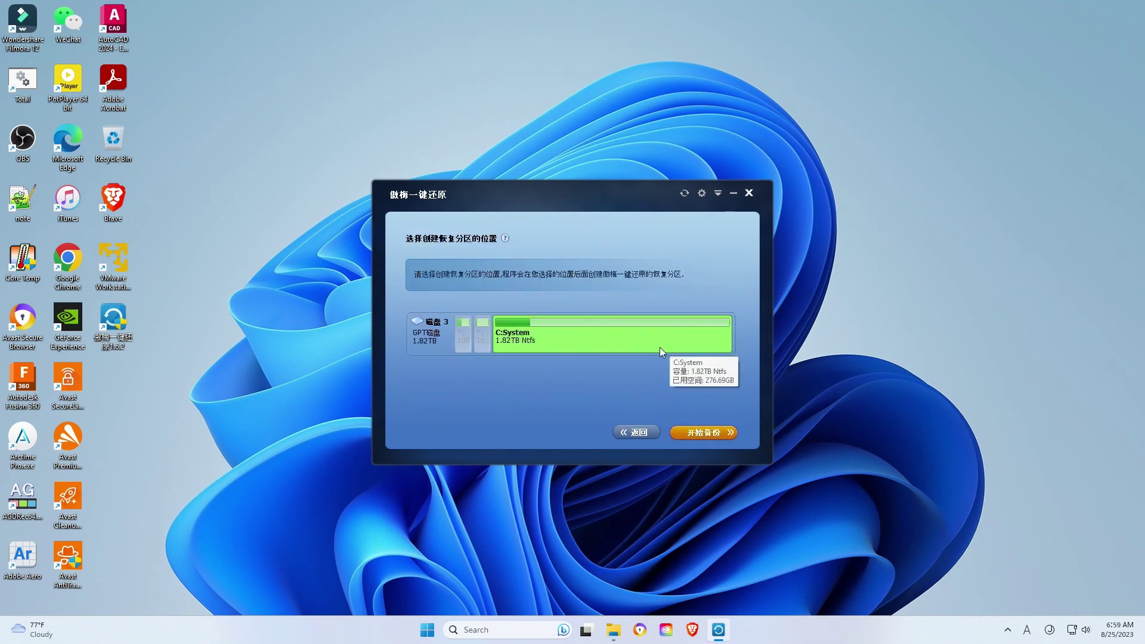
pyautogui.click(715, 434)
pyautogui.click(571, 351)
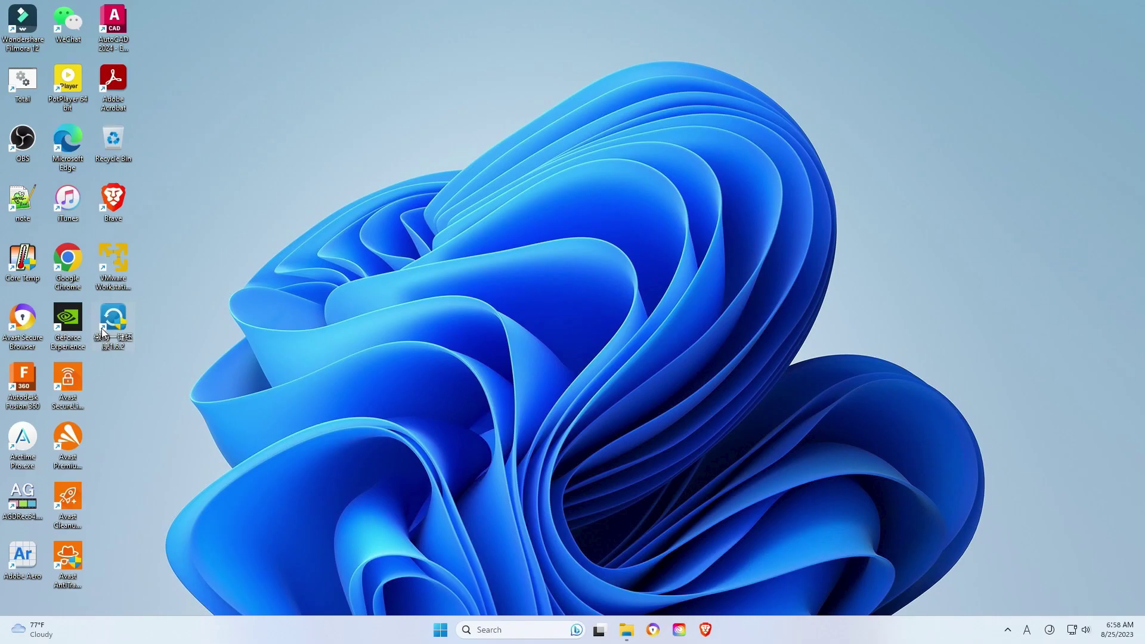
# Step: Open Disk Management and inspect Disk 3's AOMEI and AOMEI Recovery Partition volumes
pyautogui.press('super+x')
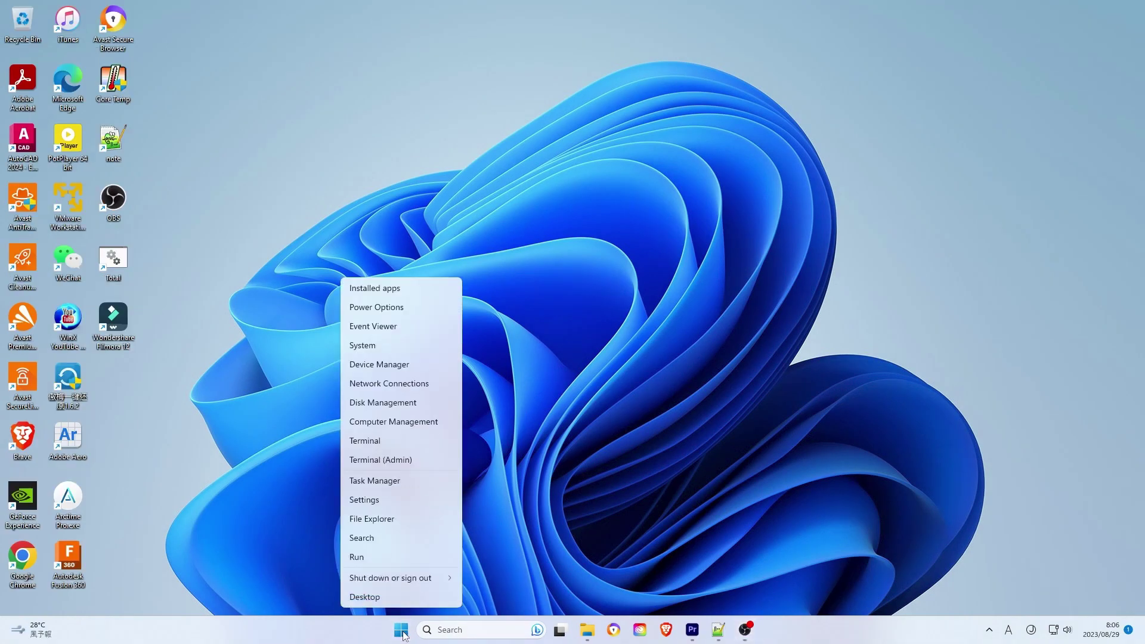
pyautogui.click(385, 398)
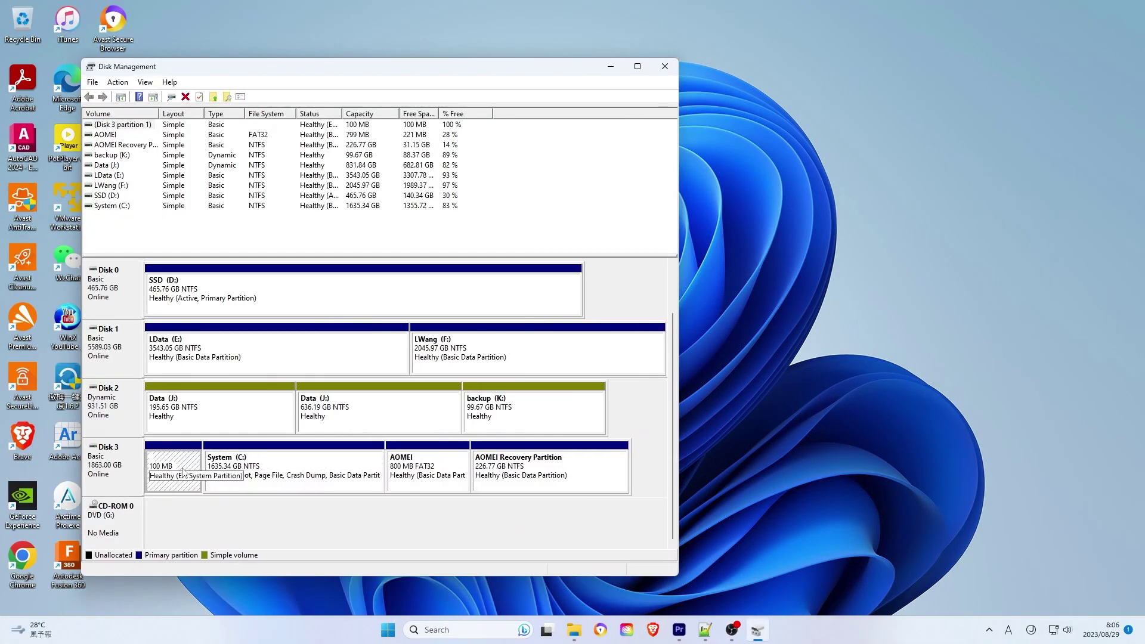
pyautogui.click(434, 461)
pyautogui.click(561, 475)
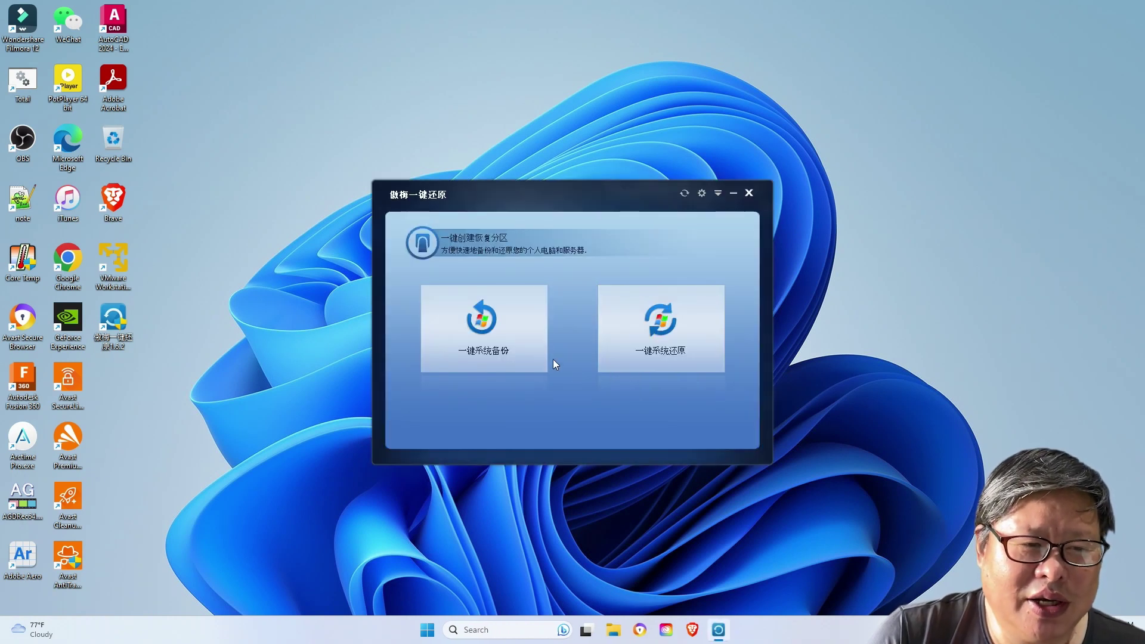
# Step: Keep OneKey Recovery's boot menu enabled and set its hotkey to F11
pyautogui.click(702, 194)
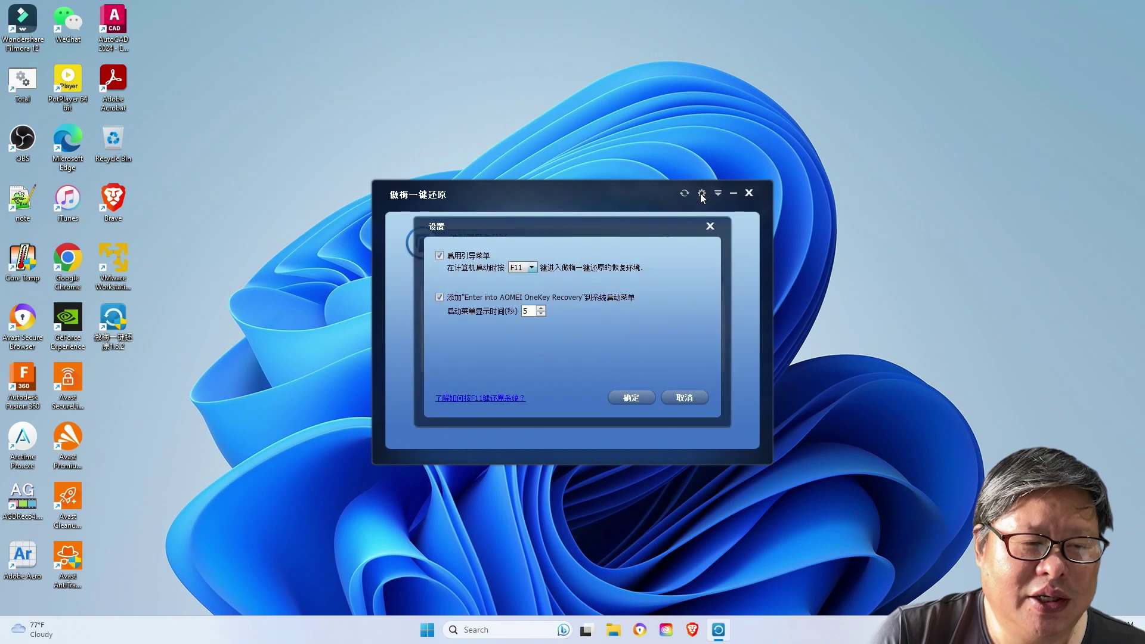
pyautogui.click(532, 268)
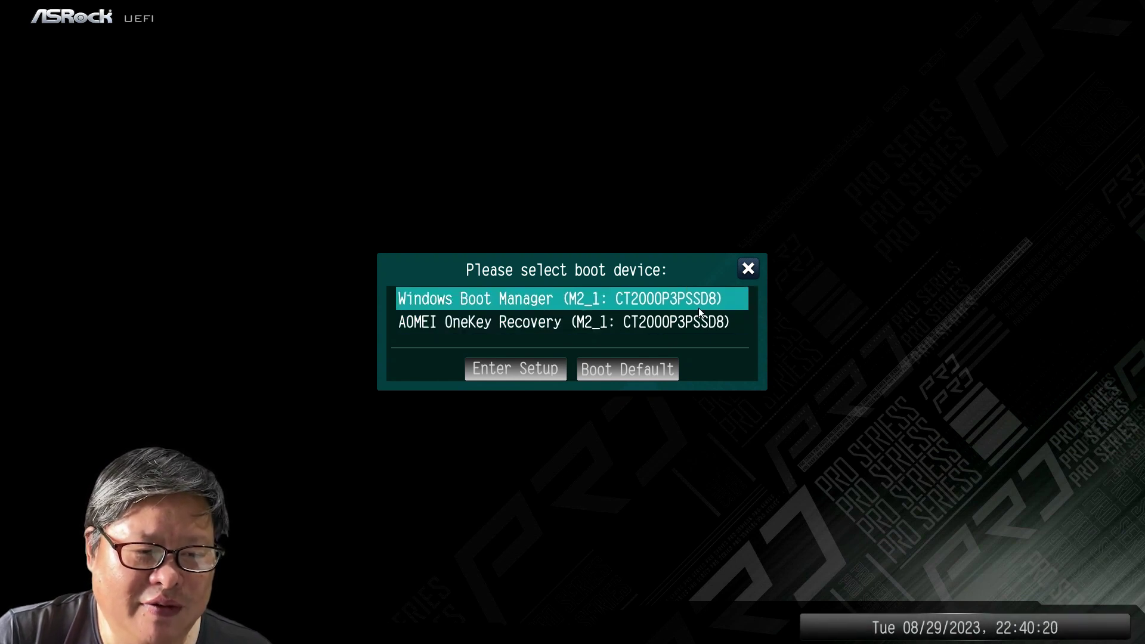
# Step: Boot from the AOMEI OneKey Recovery (M2_1) entry in the F11 boot menu
pyautogui.click(677, 328)
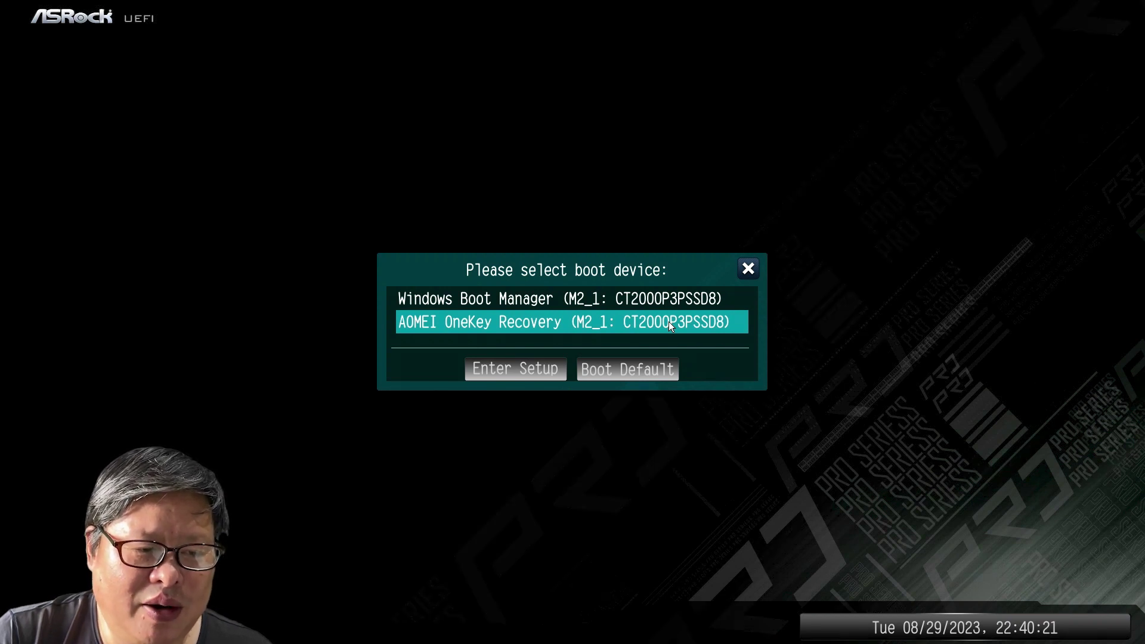
pyautogui.click(668, 298)
pyautogui.click(664, 322)
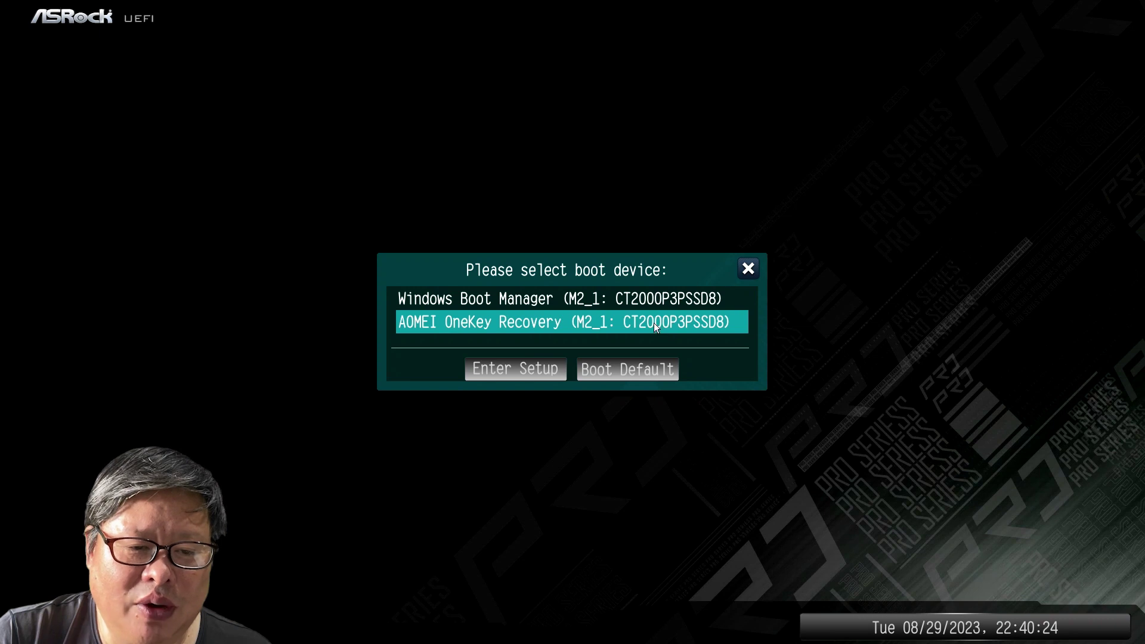
pyautogui.click(653, 323)
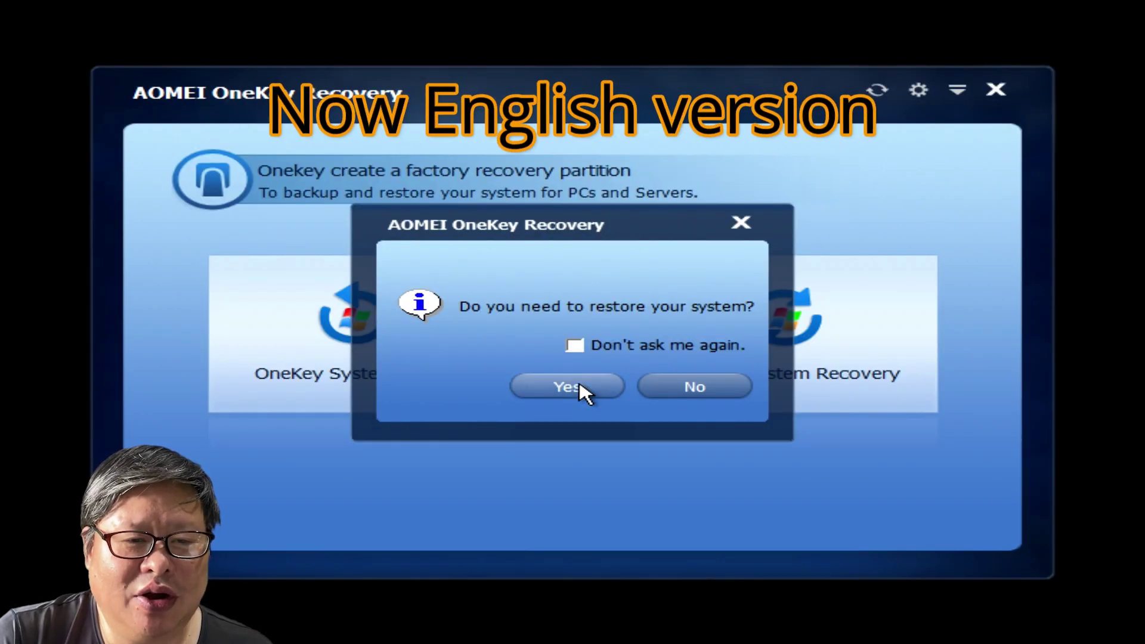
# Step: Answer Yes to the 'Do you need to restore your system?' prompt
pyautogui.click(581, 388)
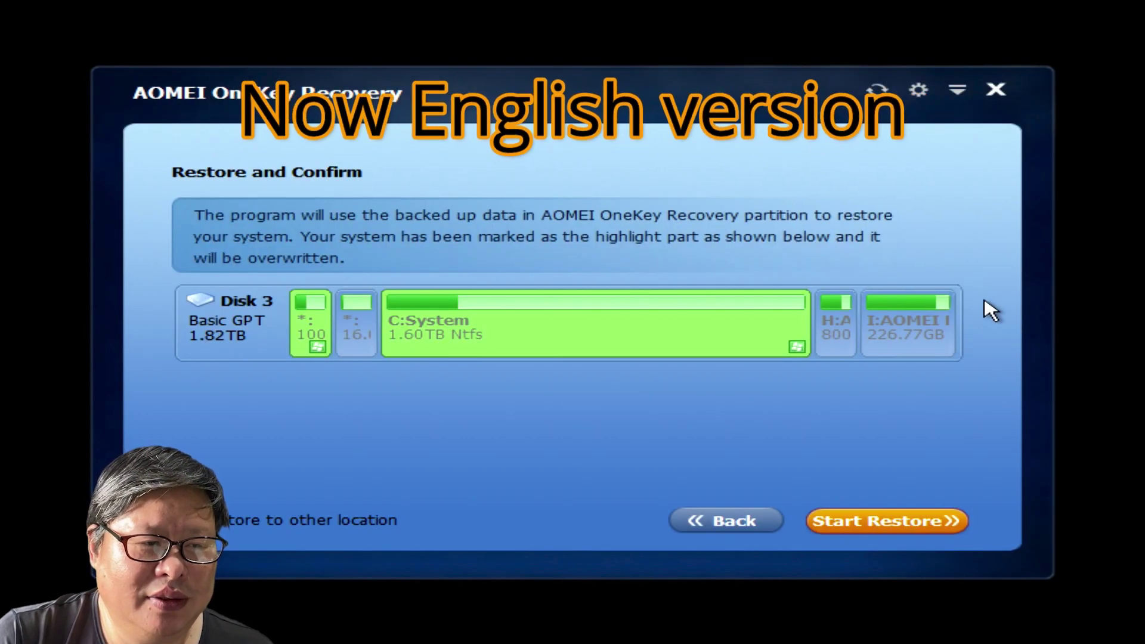